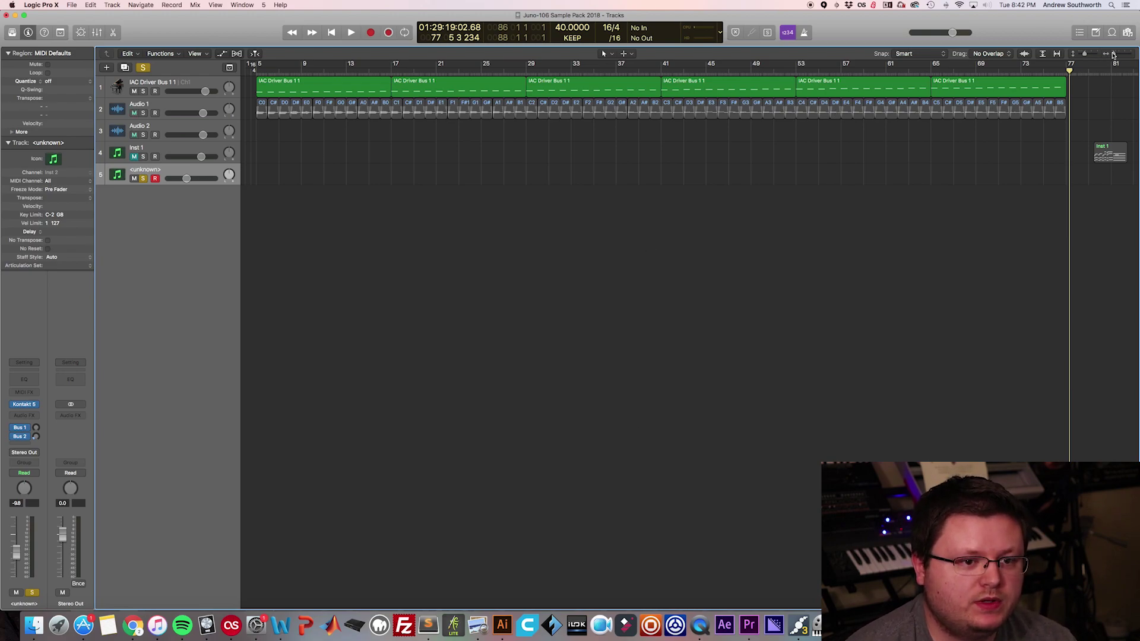
Zoom into the opening bars and select the IAC Driver Bus MIDI track
drag(1113, 55, 1116, 57)
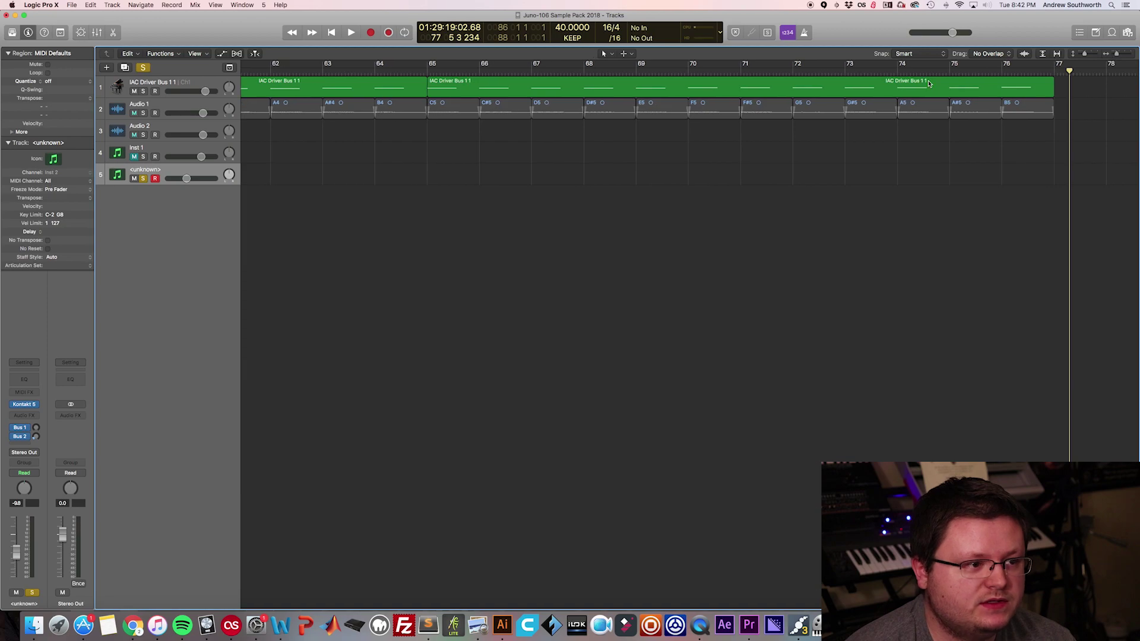
scroll(721, 96, left, 15)
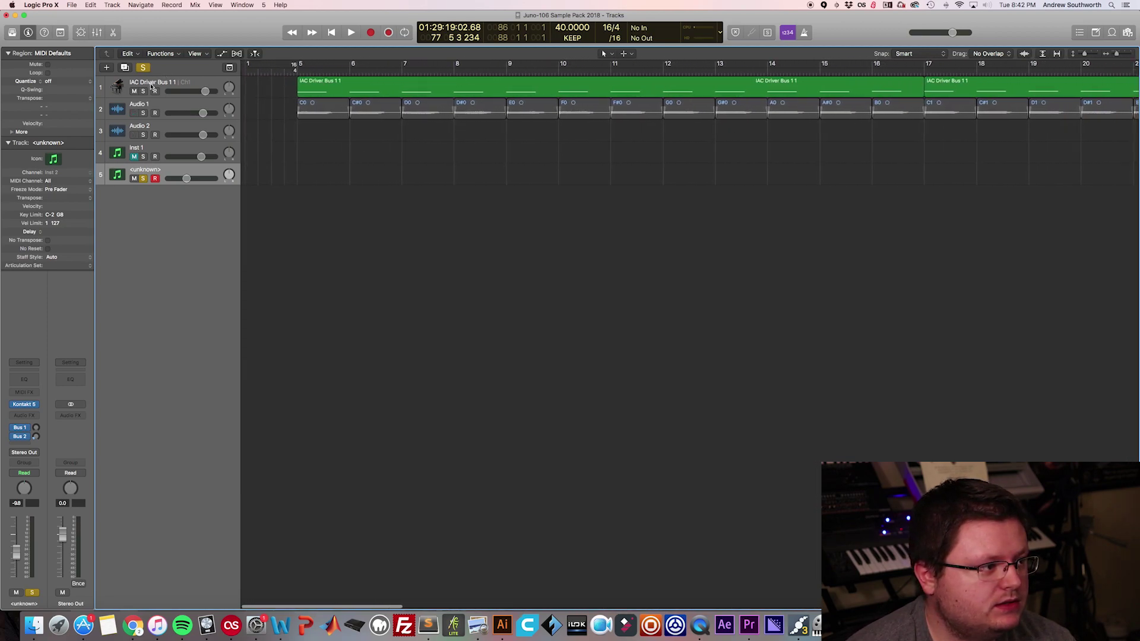
click(707, 96)
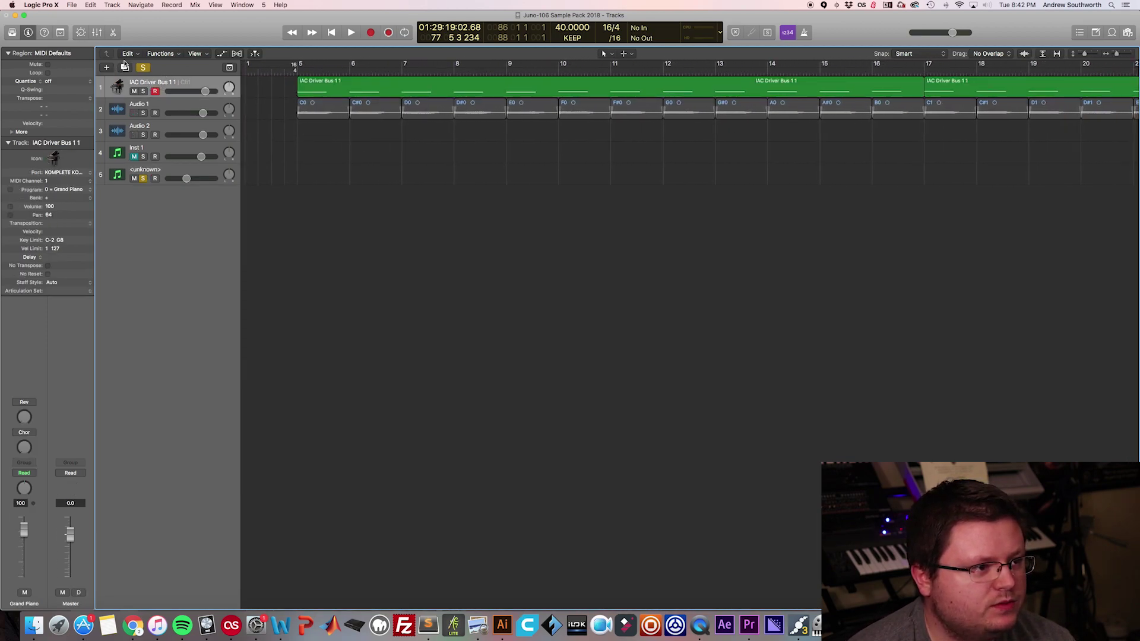
Begin a new software instrument track, then select the first IAC Driver Bus 1 MIDI region
key(alt+super+n)
click(475, 43)
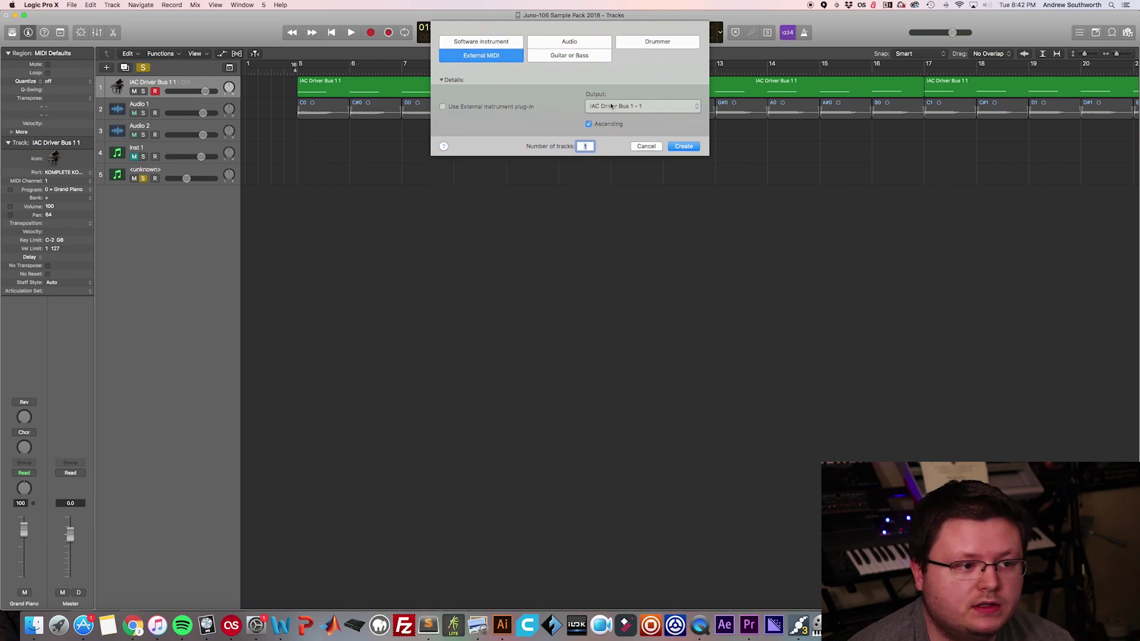
click(337, 87)
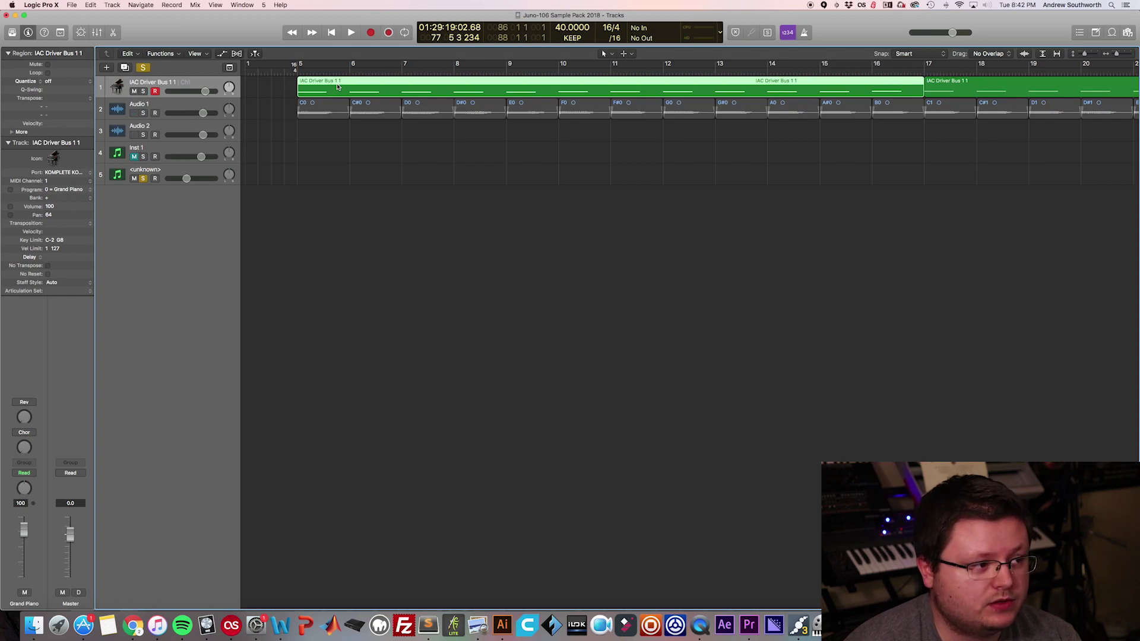
Copy the C0 sample region and paste it onto the Audio 2 track
click(321, 109)
drag(1117, 53, 1124, 58)
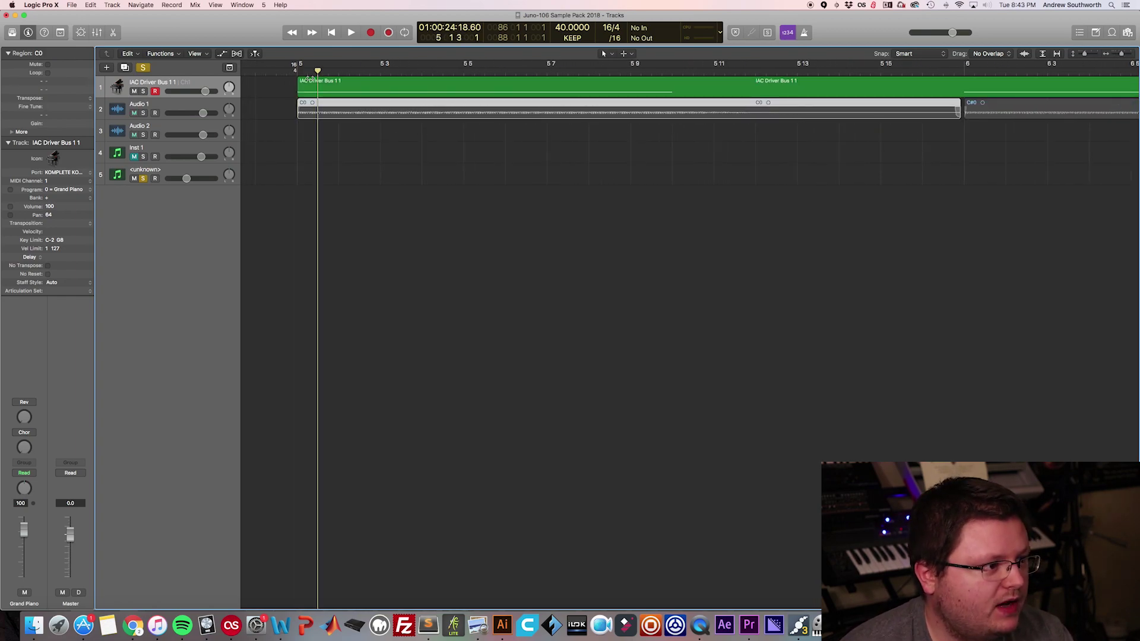
key(super+c)
click(110, 128)
key(super+v)
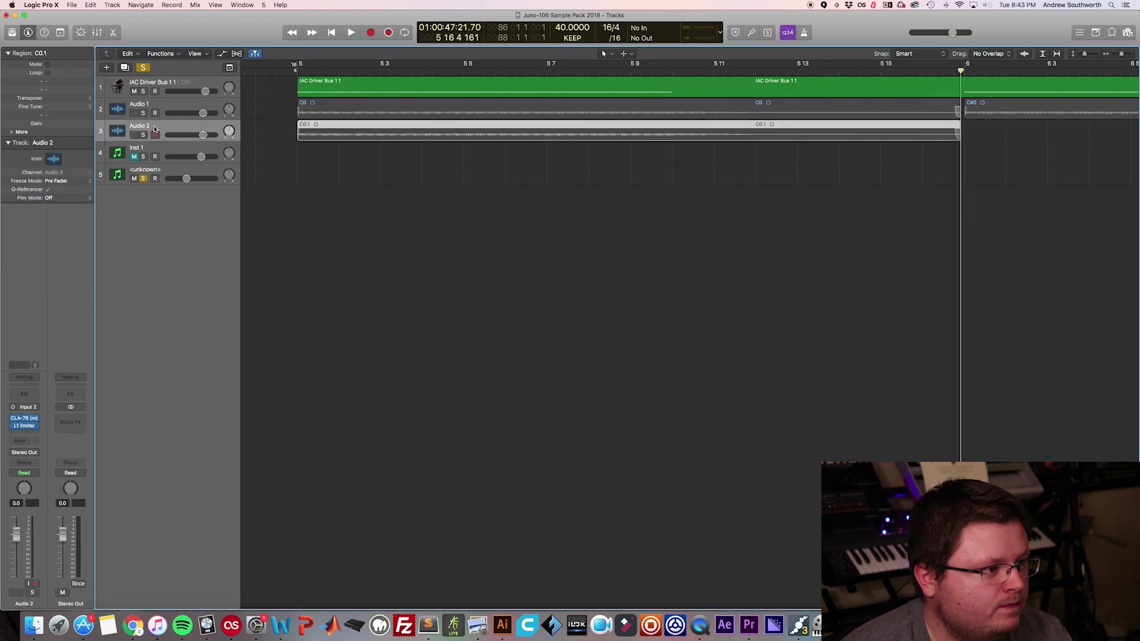
Stretch the pasted C0.1 region to about bar 10 and place the playhead at bar 6
drag(963, 139, 1122, 139)
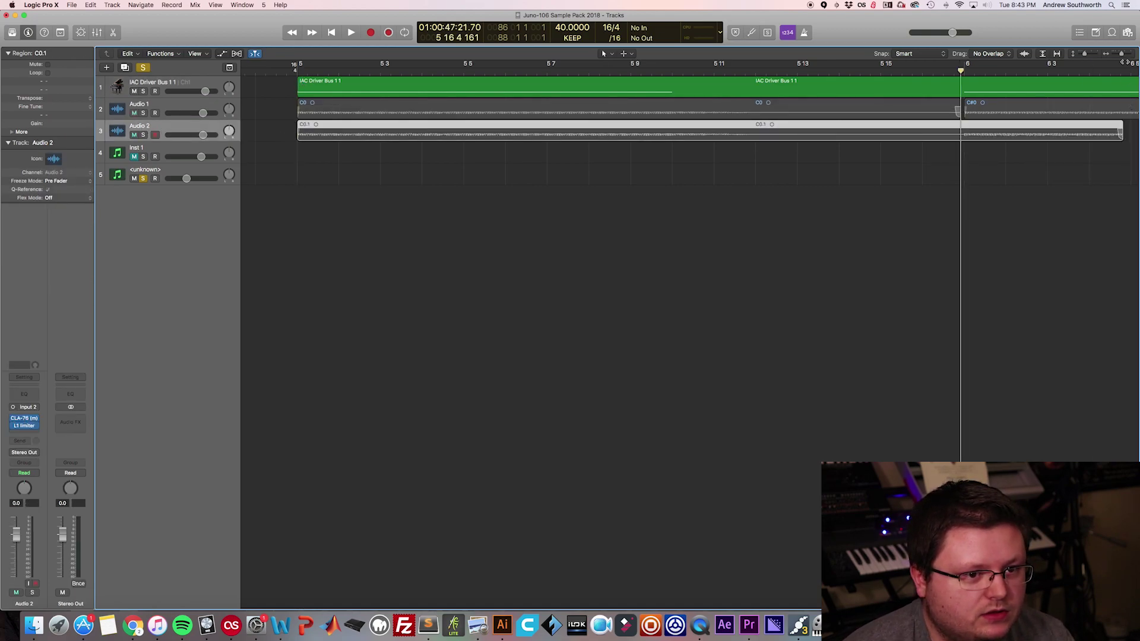
key(super+Left)
drag(535, 135, 1124, 137)
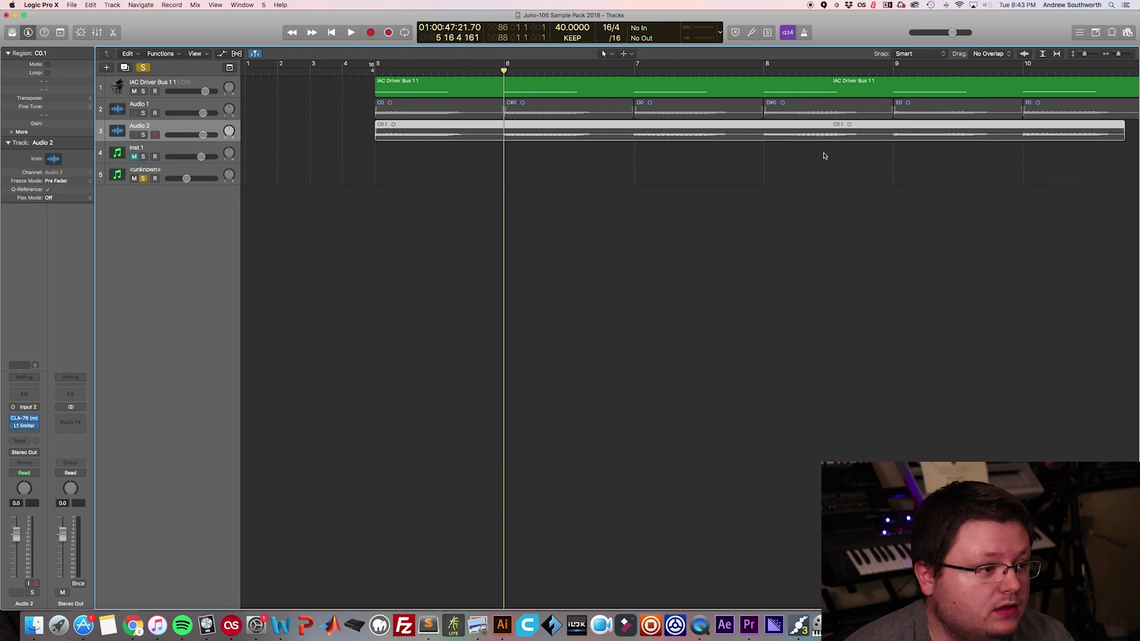
click(1117, 55)
click(514, 69)
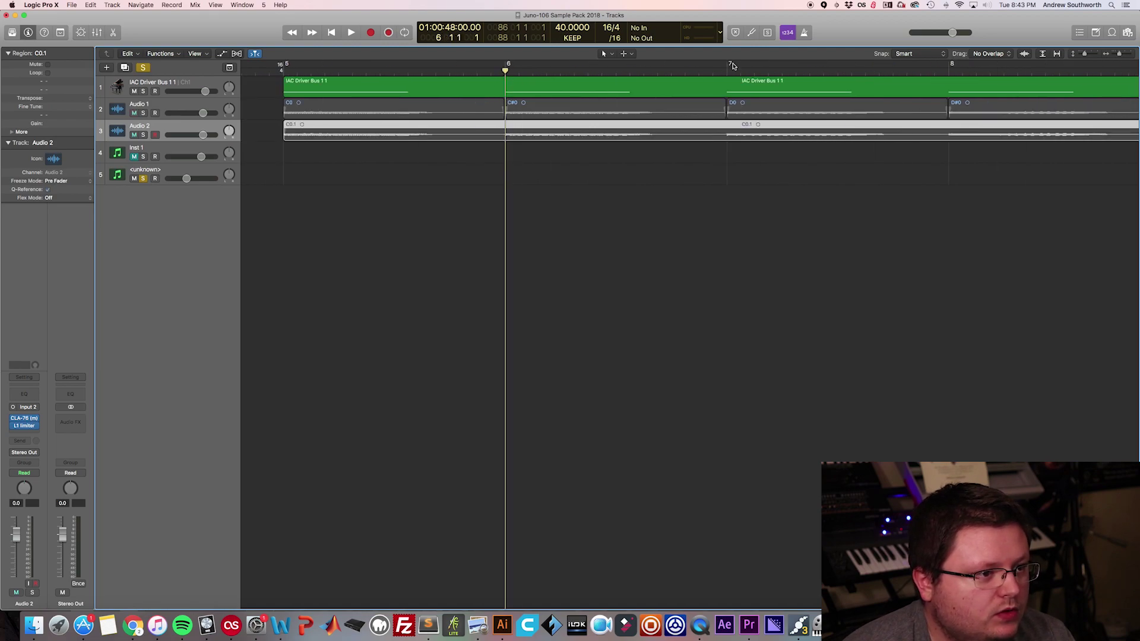
click(627, 54)
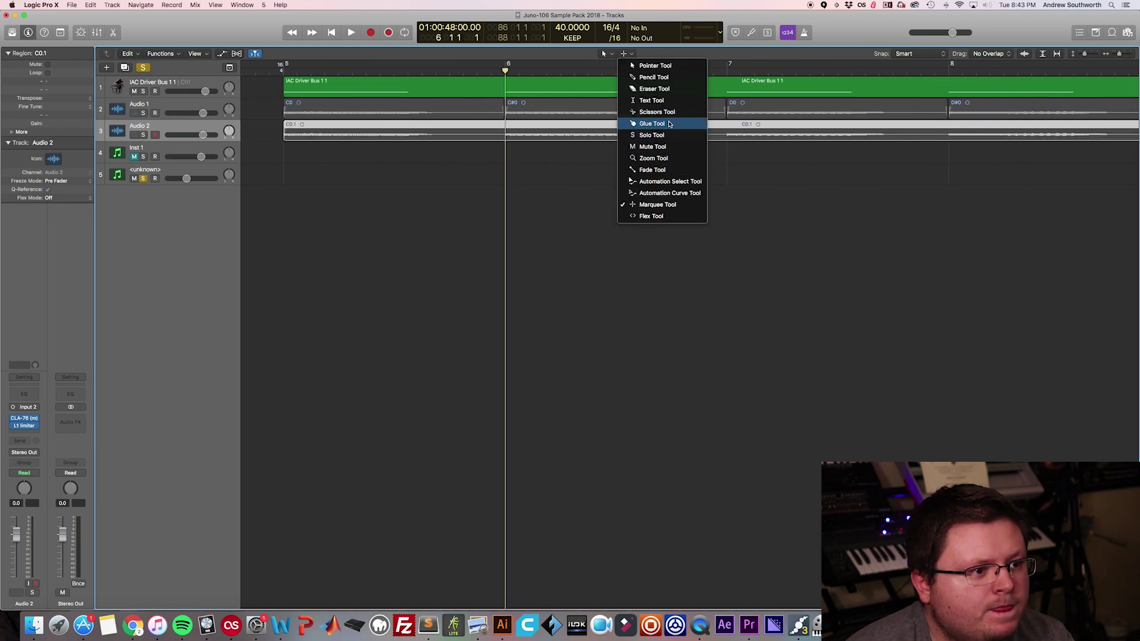
Use the Scissors tool to divide Audio 2's C0.1 region at bar 6 into one-bar slices C0.2, C0.4, C0.6, C0.8
click(658, 112)
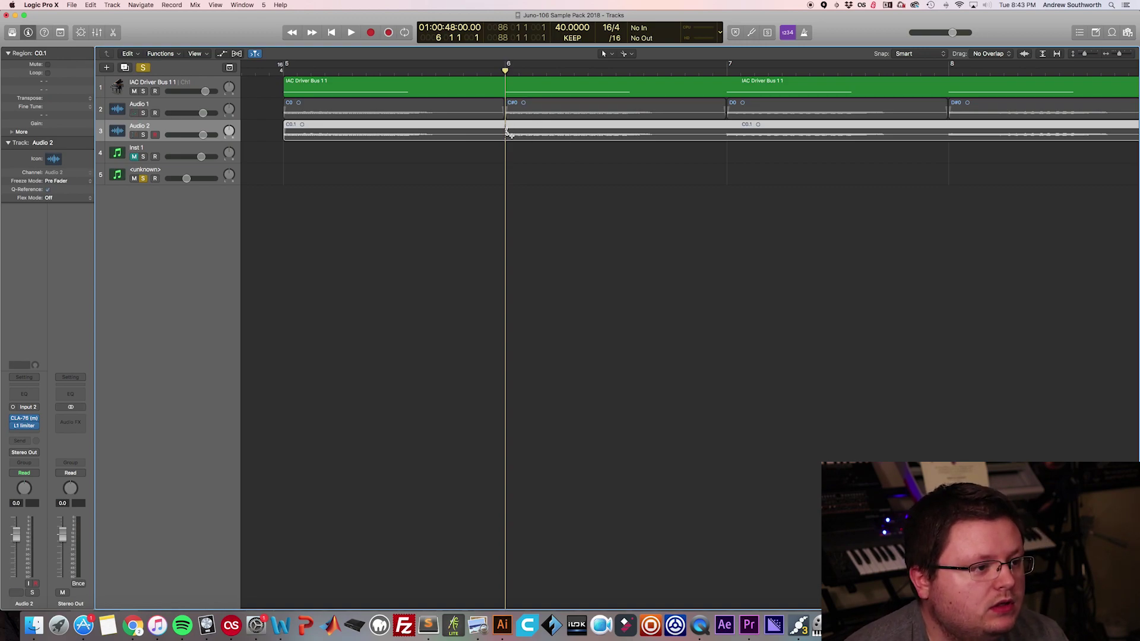
alt+click(510, 130)
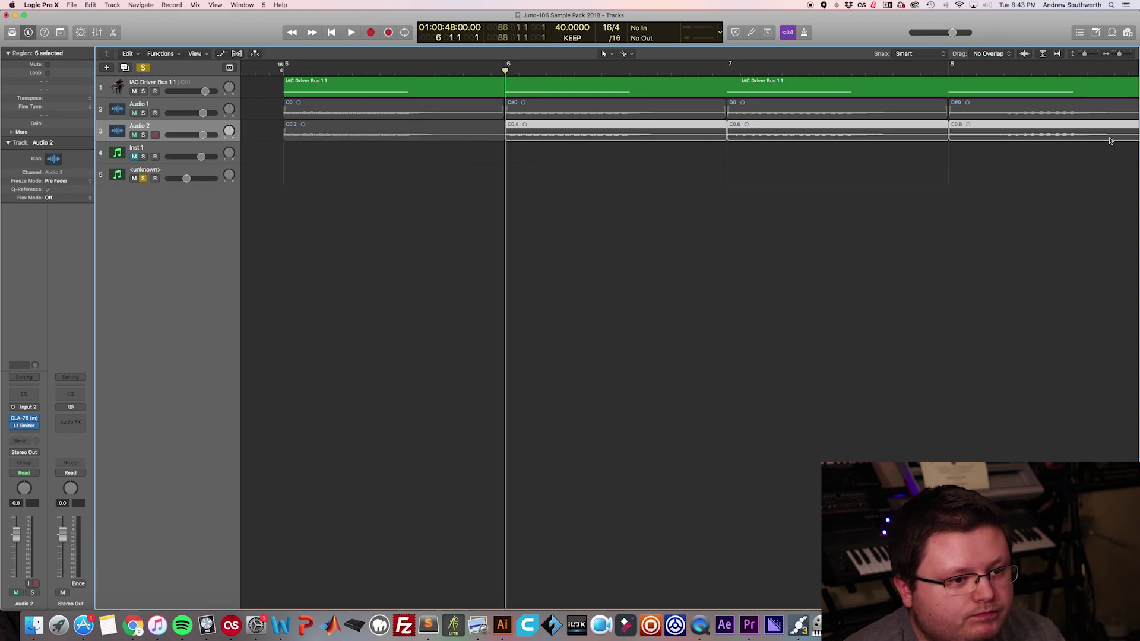
click(1006, 211)
scroll(946, 170, right, 5)
scroll(946, 171, left, 5)
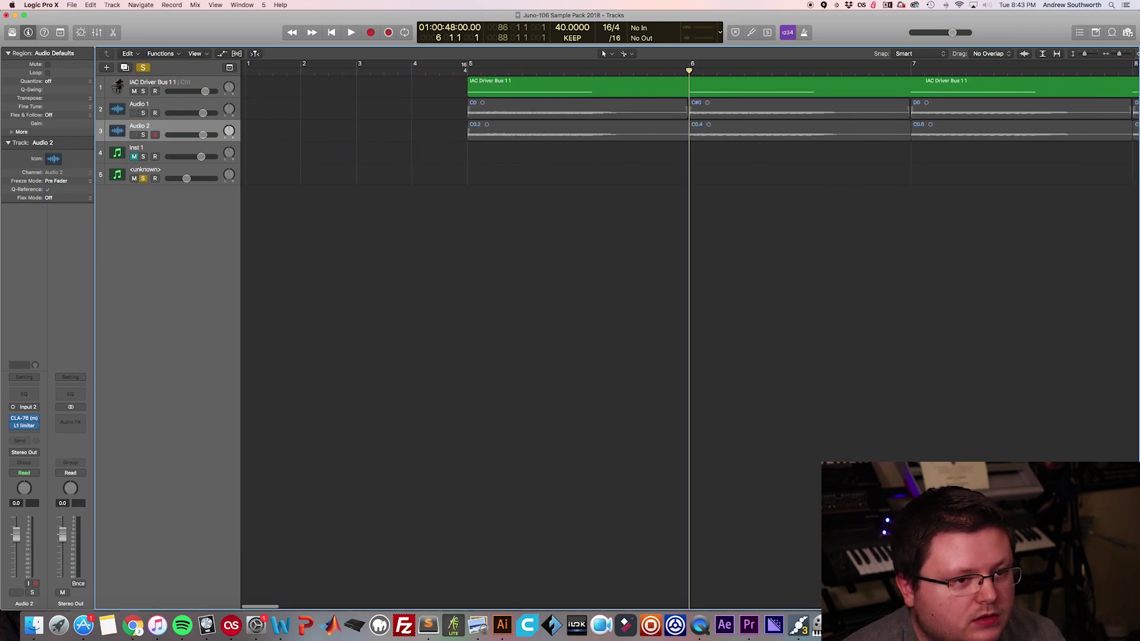
click(1123, 55)
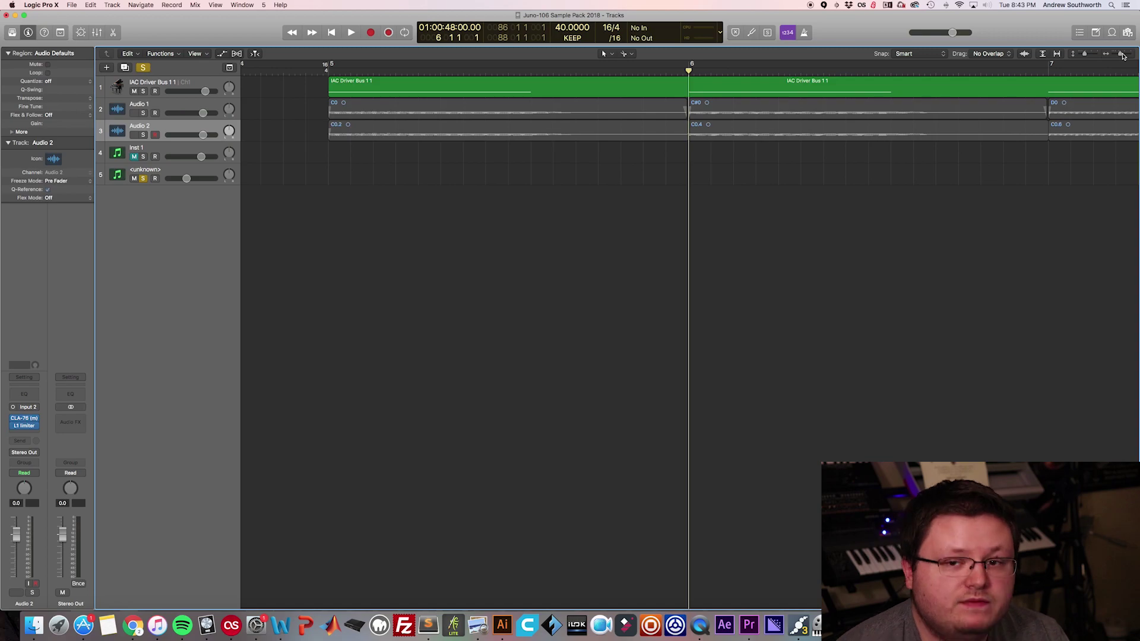
drag(1123, 56, 1135, 54)
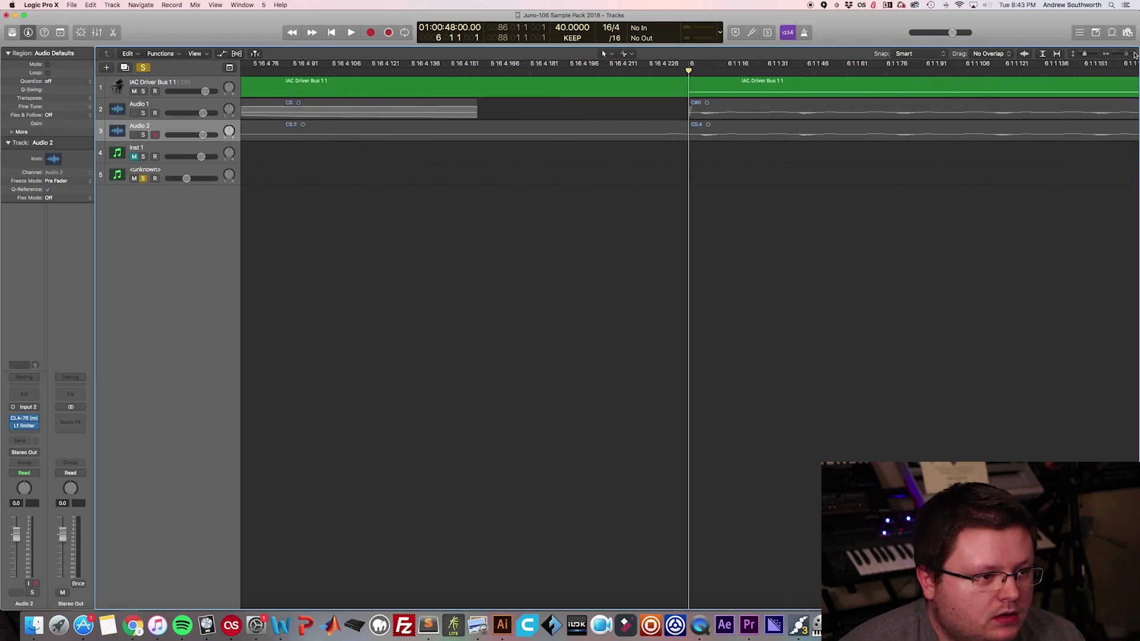
Make the tracks much taller and turn off solo so all tracks play
click(685, 137)
key(Right)
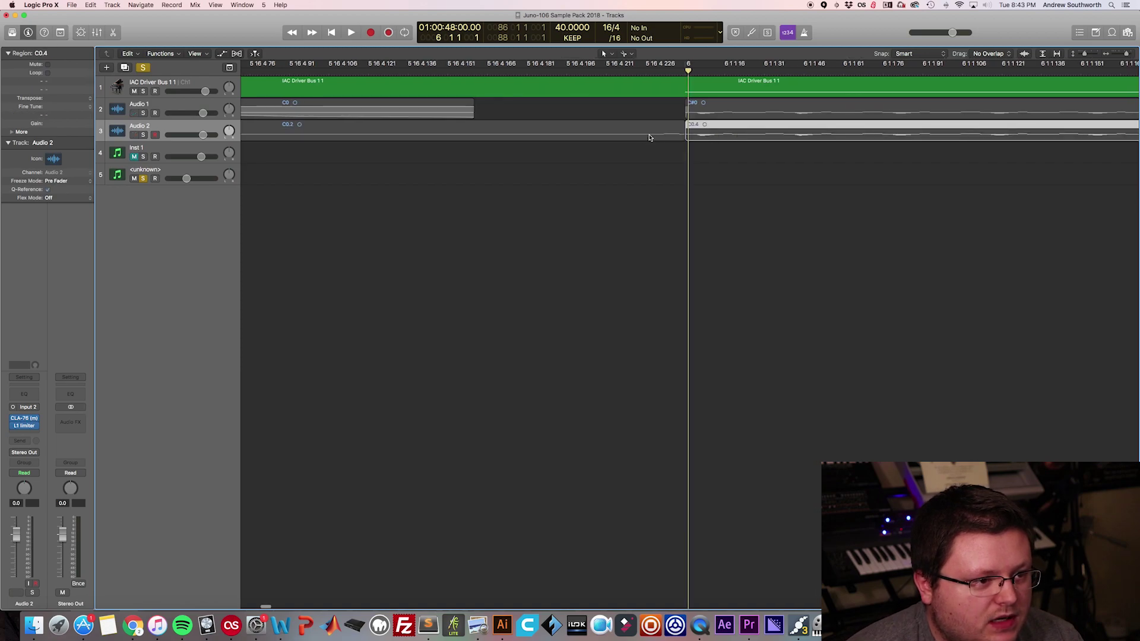
scroll(647, 143, right, 2)
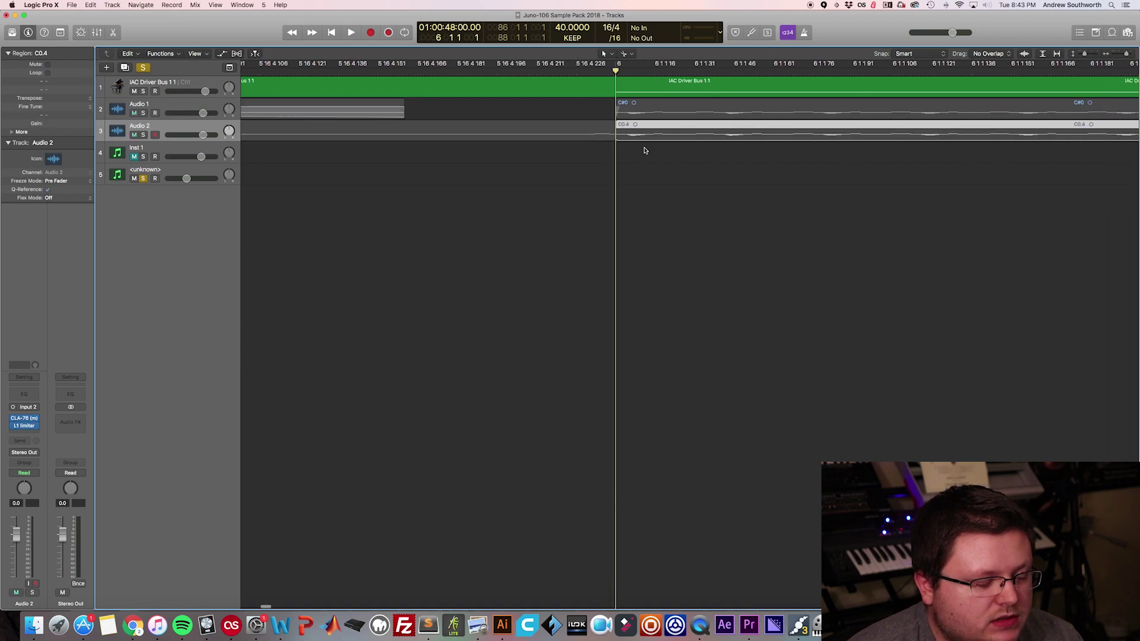
click(1085, 55)
click(141, 523)
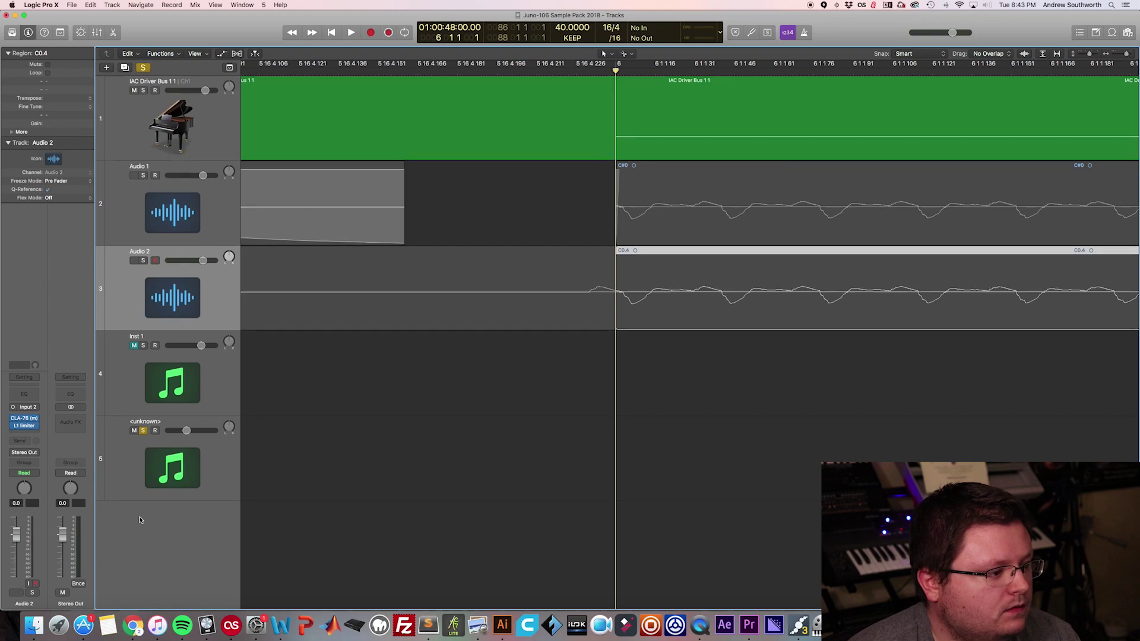
click(143, 432)
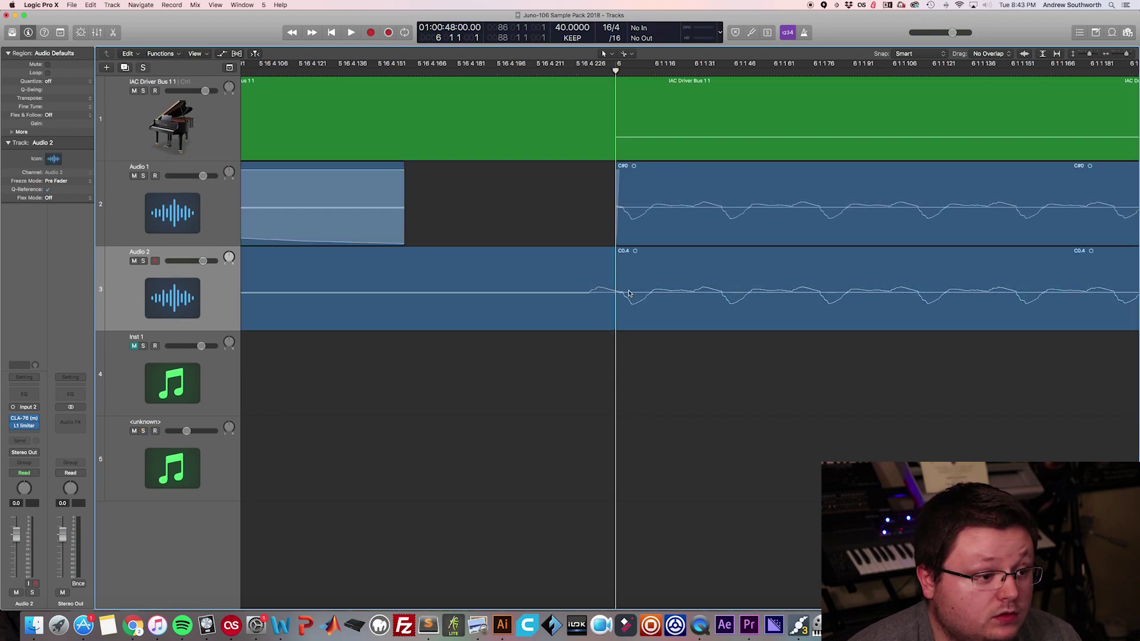
Start the Audio 2 slices just before bar 6 and shorten the end of the C0.2 slice
click(192, 292)
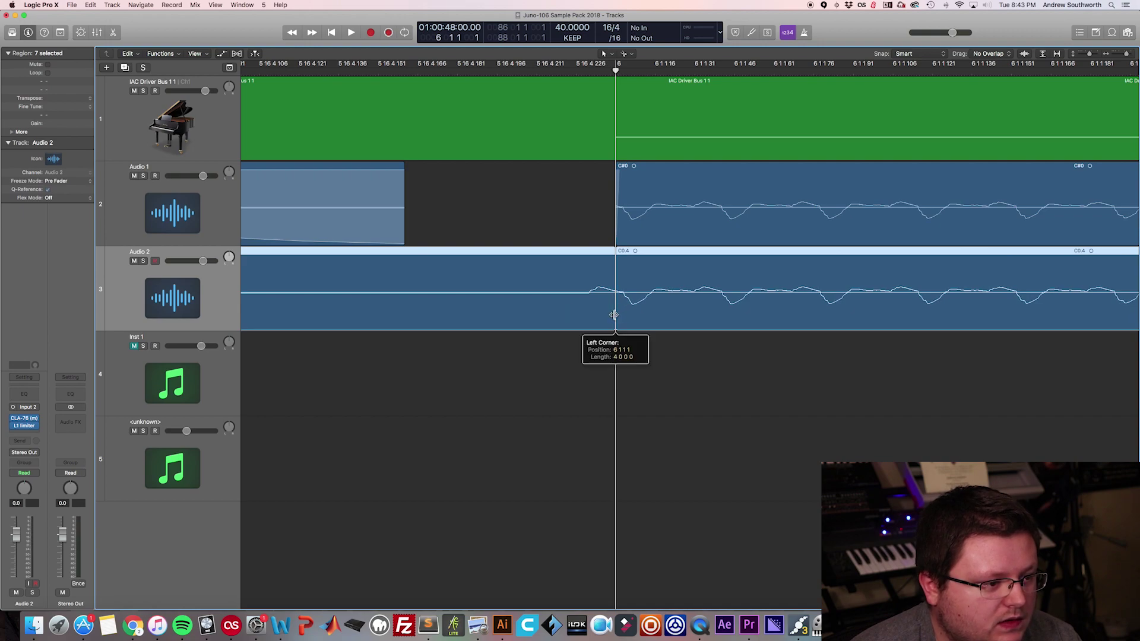
drag(614, 315, 589, 316)
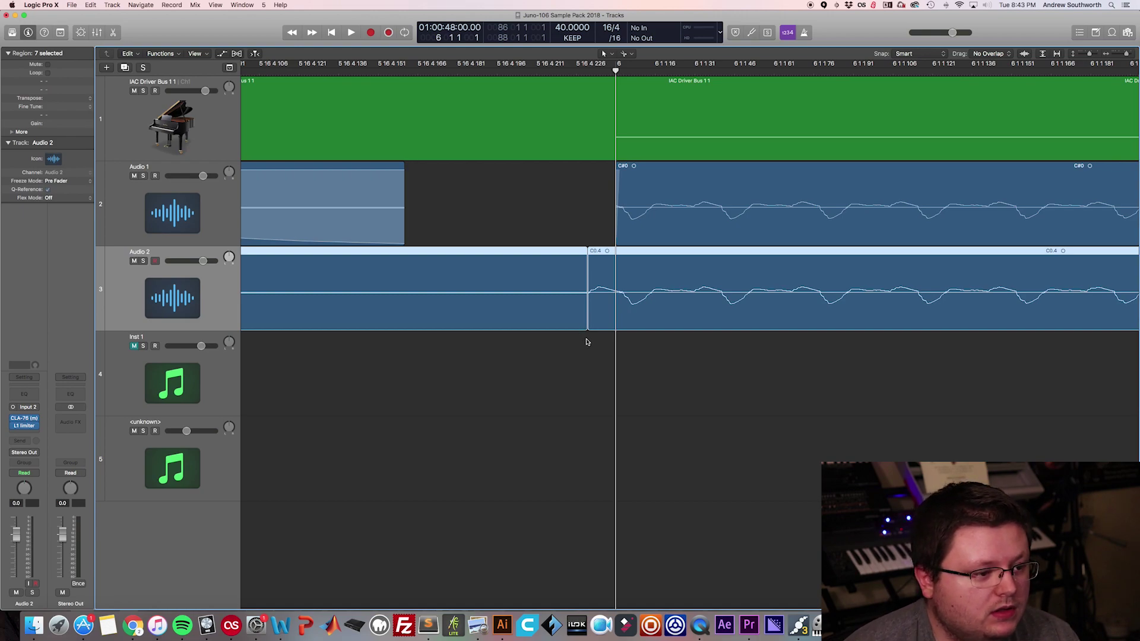
click(588, 345)
click(566, 316)
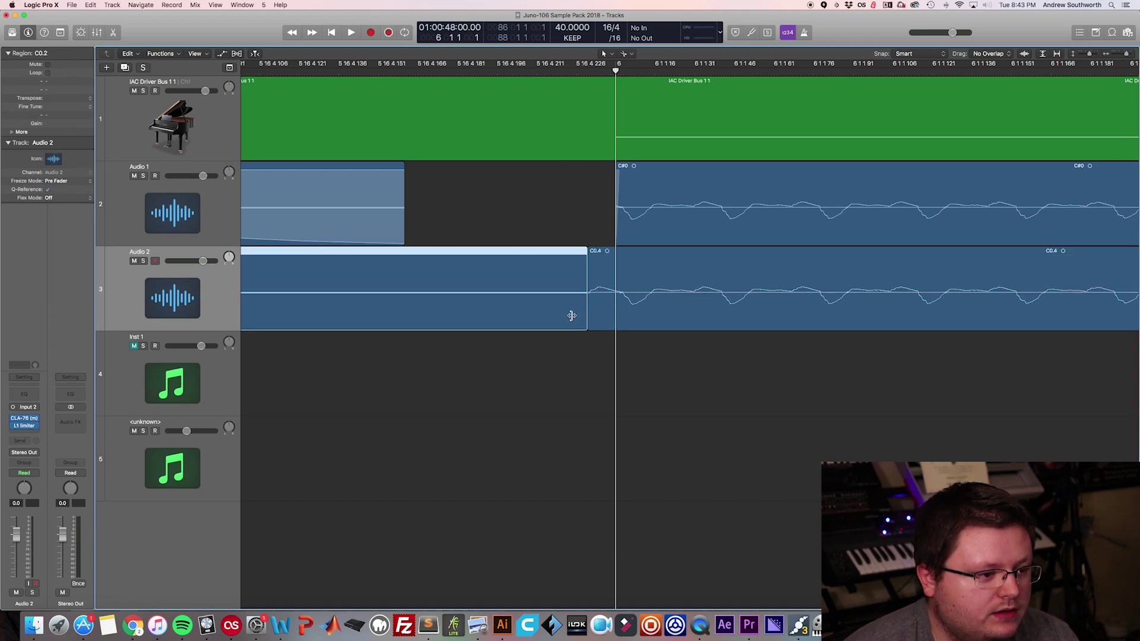
drag(585, 317, 439, 316)
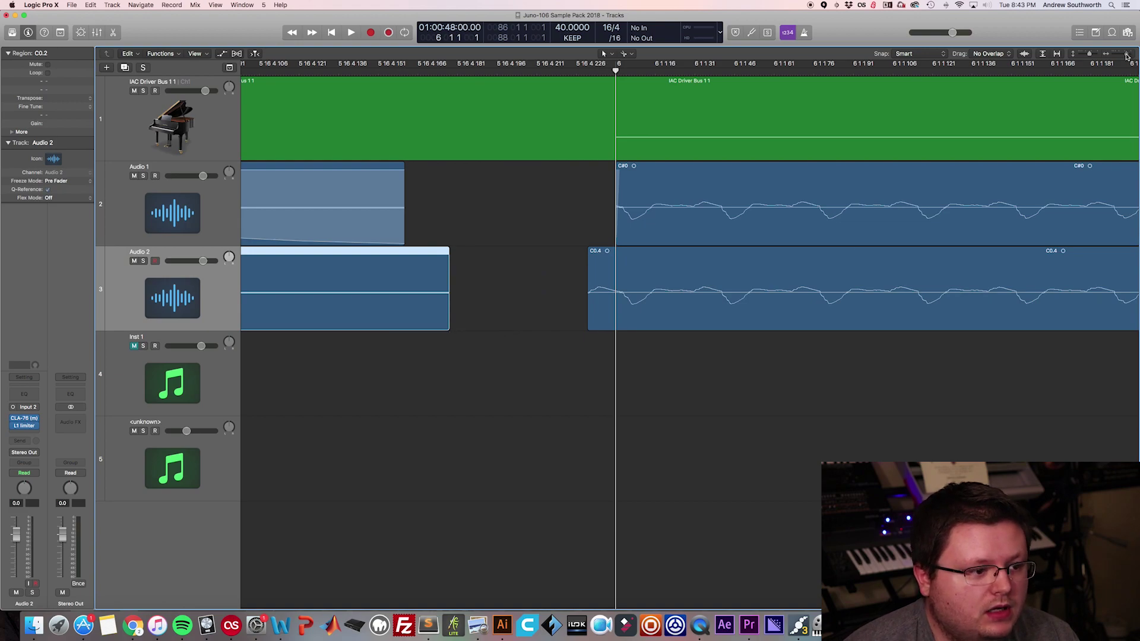
Zoom in at bar 6 and move the C0.4 slice's start slightly earlier
click(1124, 58)
drag(1124, 57, 1128, 54)
click(1002, 303)
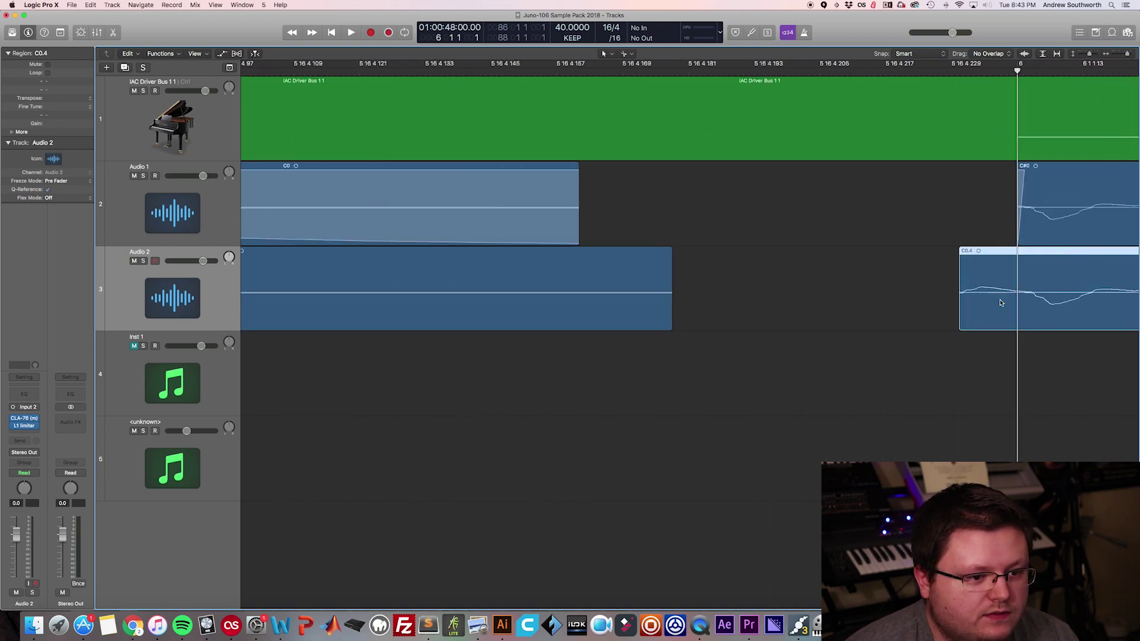
drag(969, 322, 871, 261)
Zoom out to see the whole sample regions on both audio tracks
scroll(871, 262, left, 5)
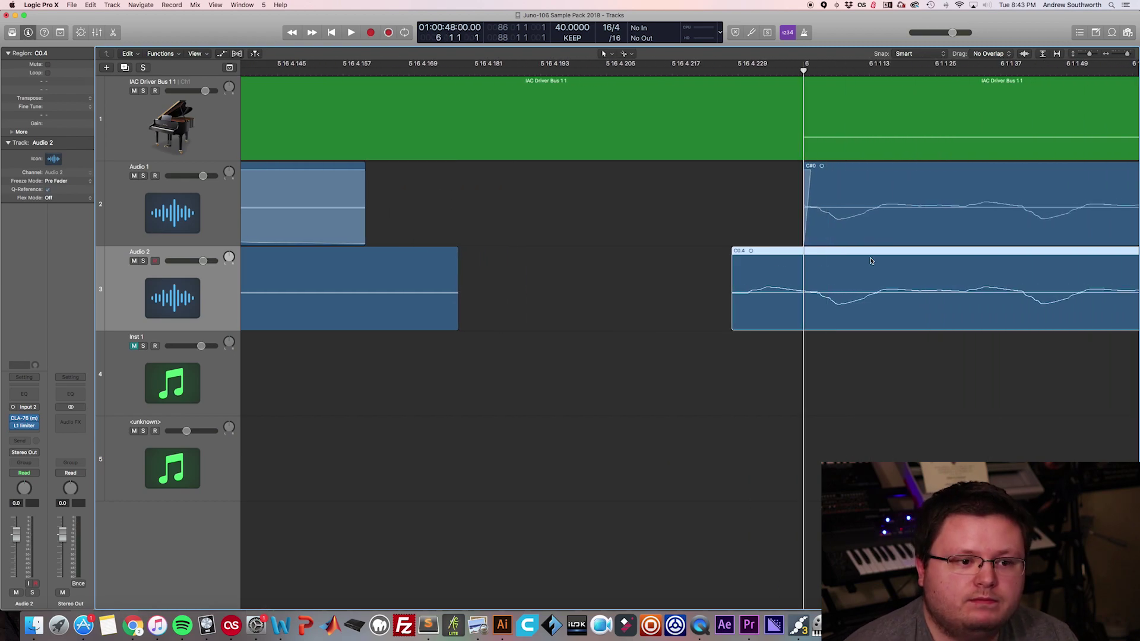
scroll(1133, 66, right, 4)
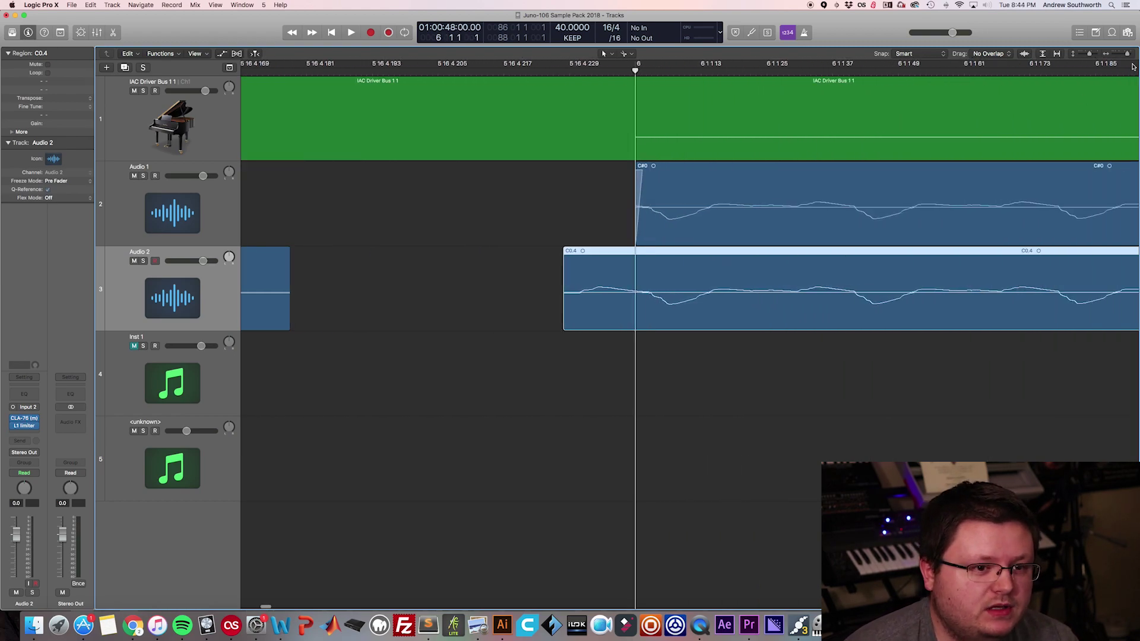
drag(1127, 53, 1117, 64)
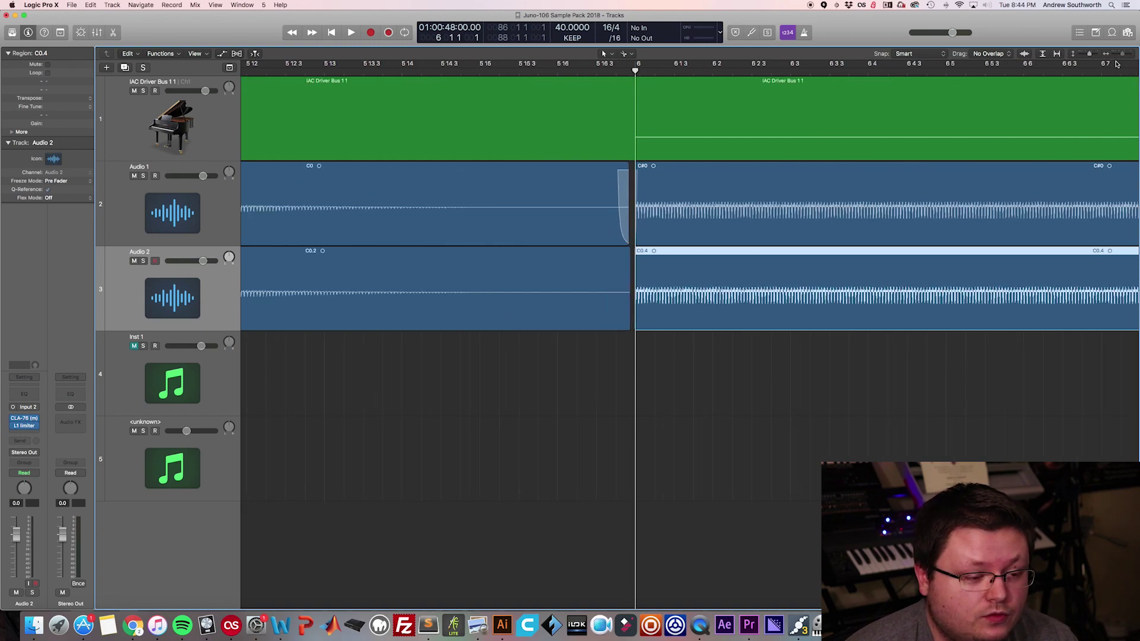
scroll(1117, 64, up, 10)
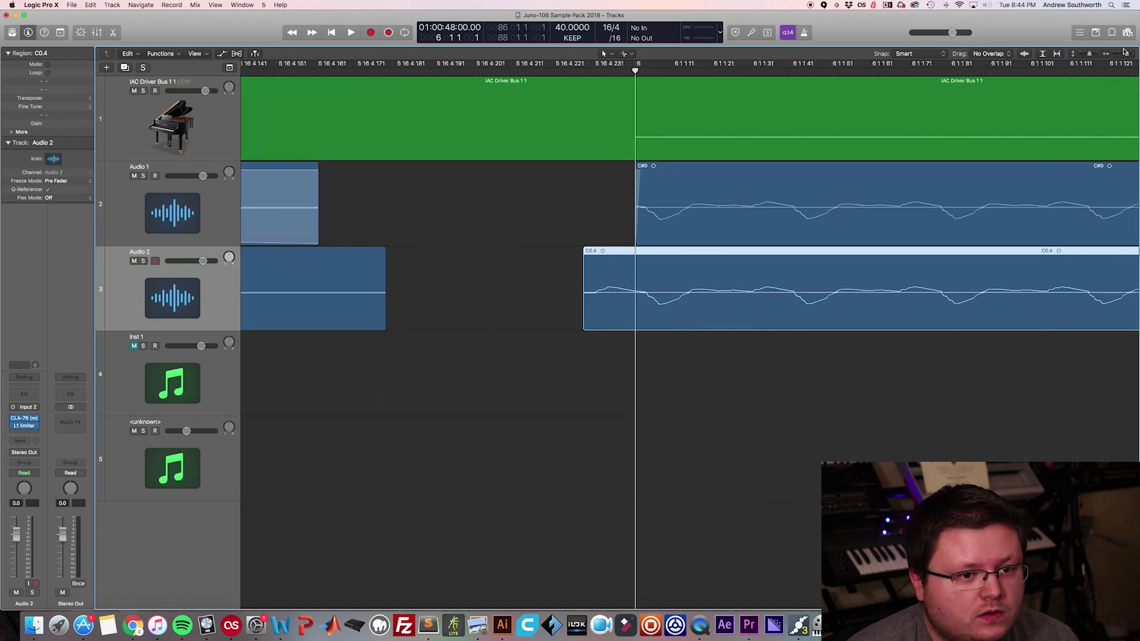
drag(1125, 52, 1116, 62)
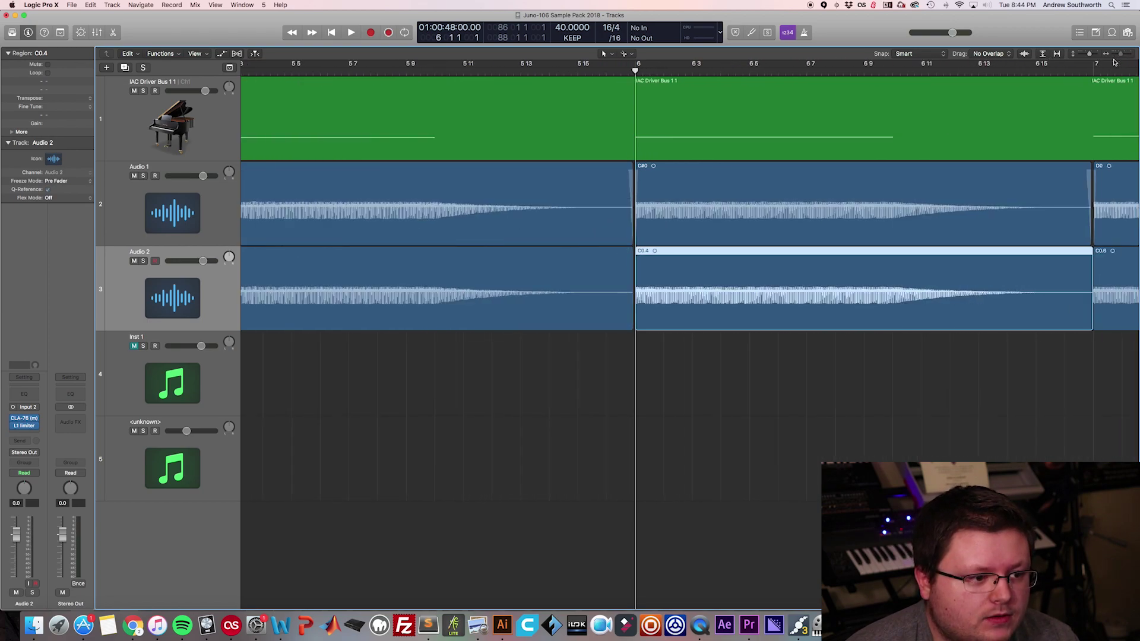
scroll(986, 181, right, 3)
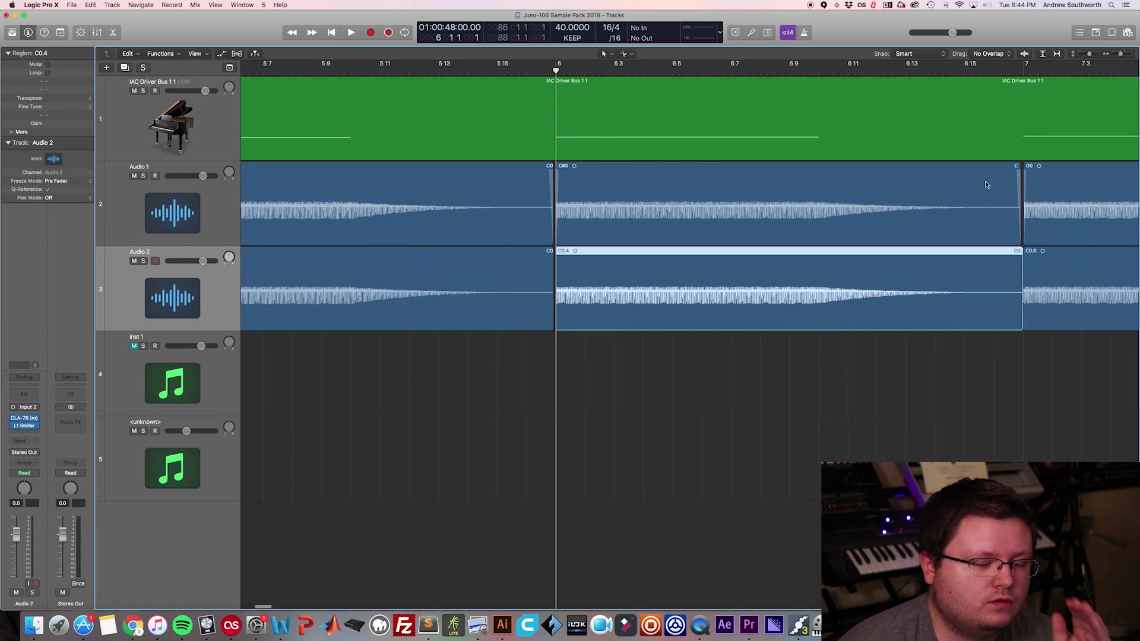
scroll(985, 311, right, 5)
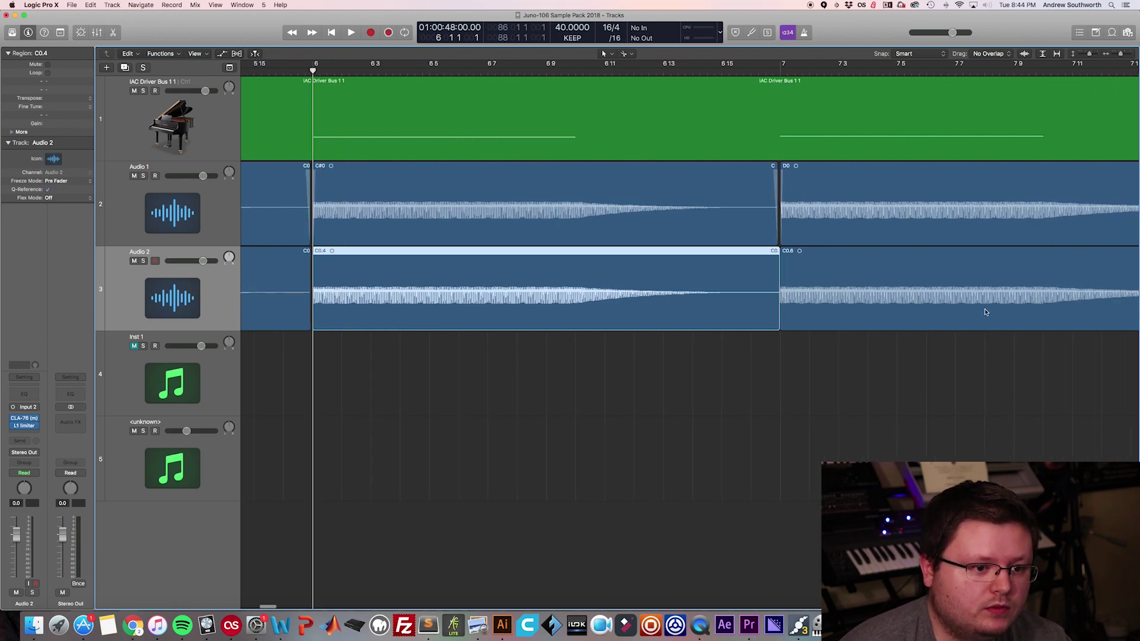
Check the C0.6 and C0.2 slices, then select every region on the Audio 2 track
click(833, 305)
scroll(738, 253, left, 15)
scroll(759, 253, right, 3)
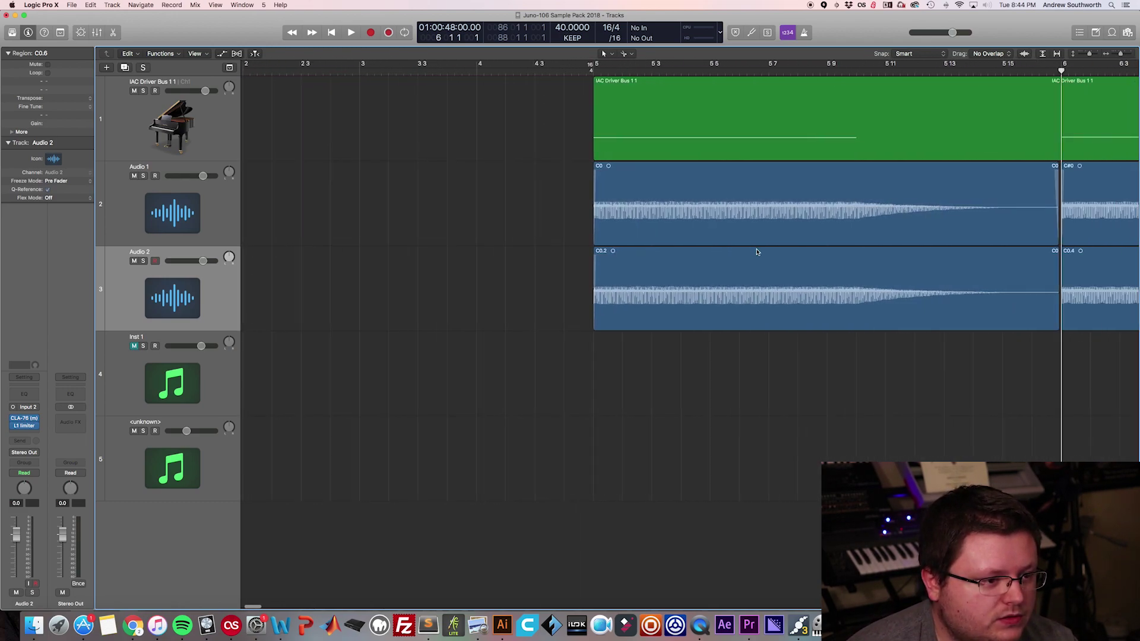
click(760, 276)
scroll(754, 273, right, 3)
click(283, 299)
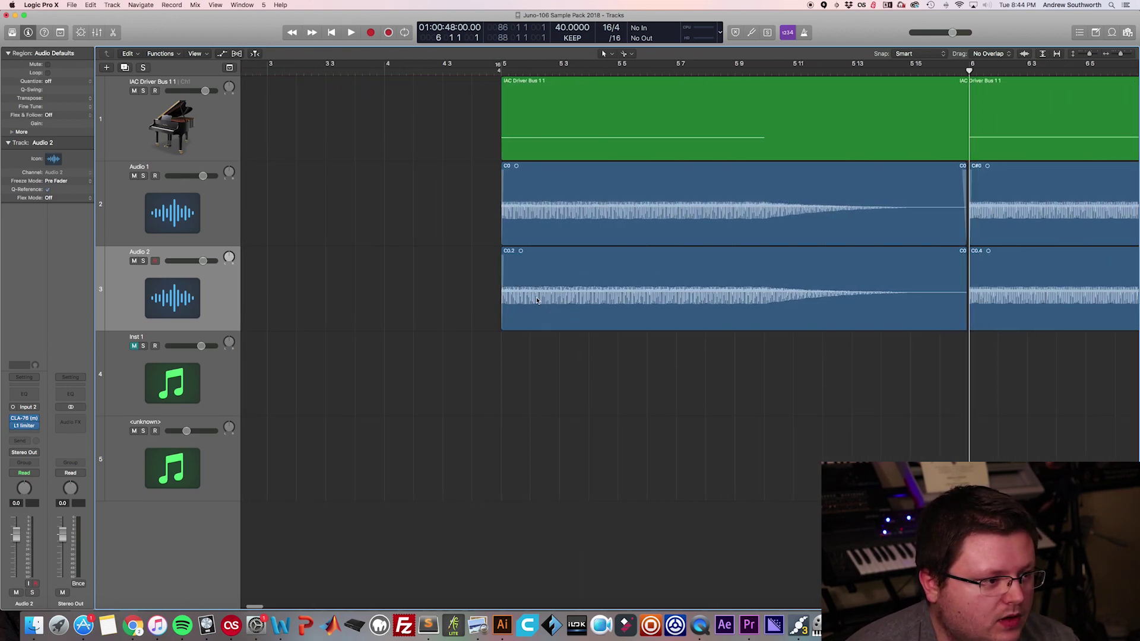
scroll(284, 298, right, 3)
scroll(690, 284, right, 15)
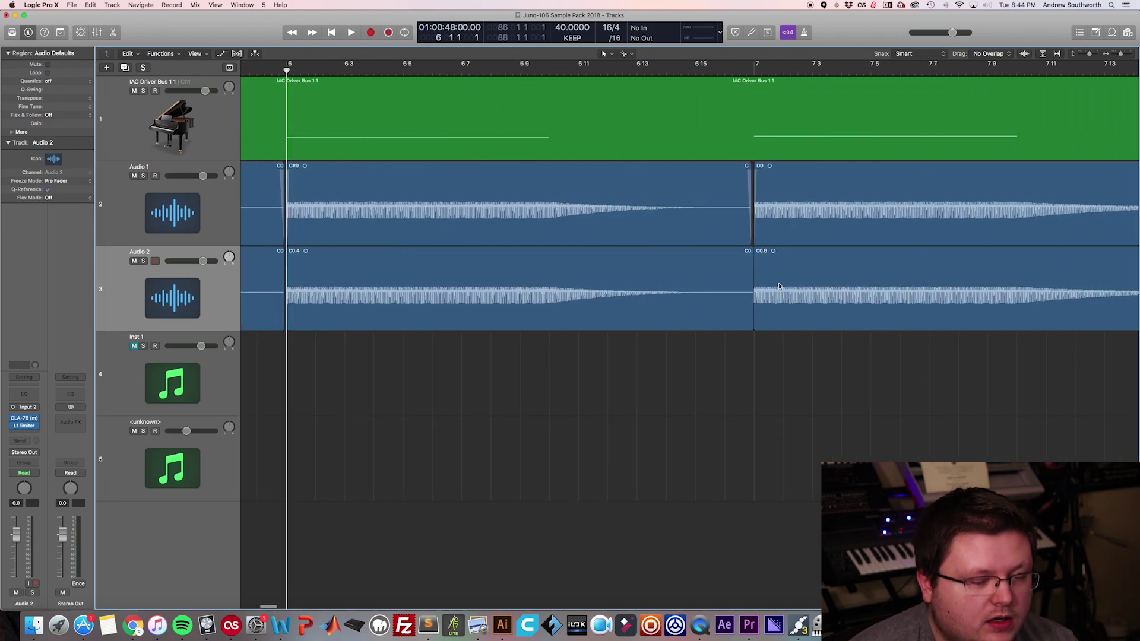
scroll(547, 324, left, 18)
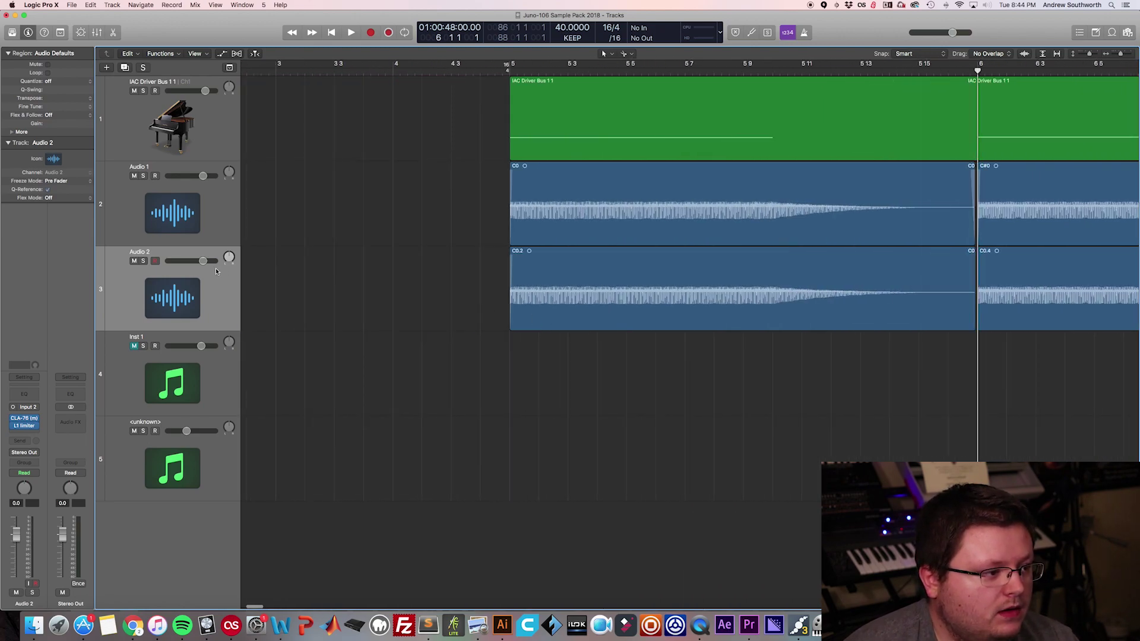
click(203, 286)
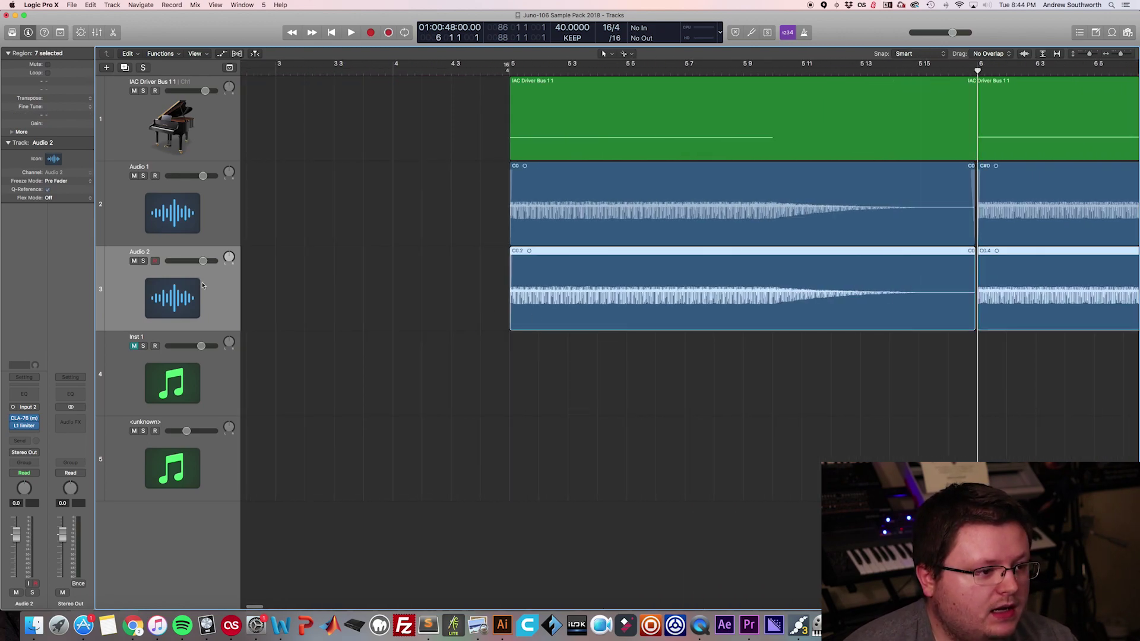
Set Fade In and Fade Out to 2 for the Audio 2 regions in the Region inspector
click(17, 133)
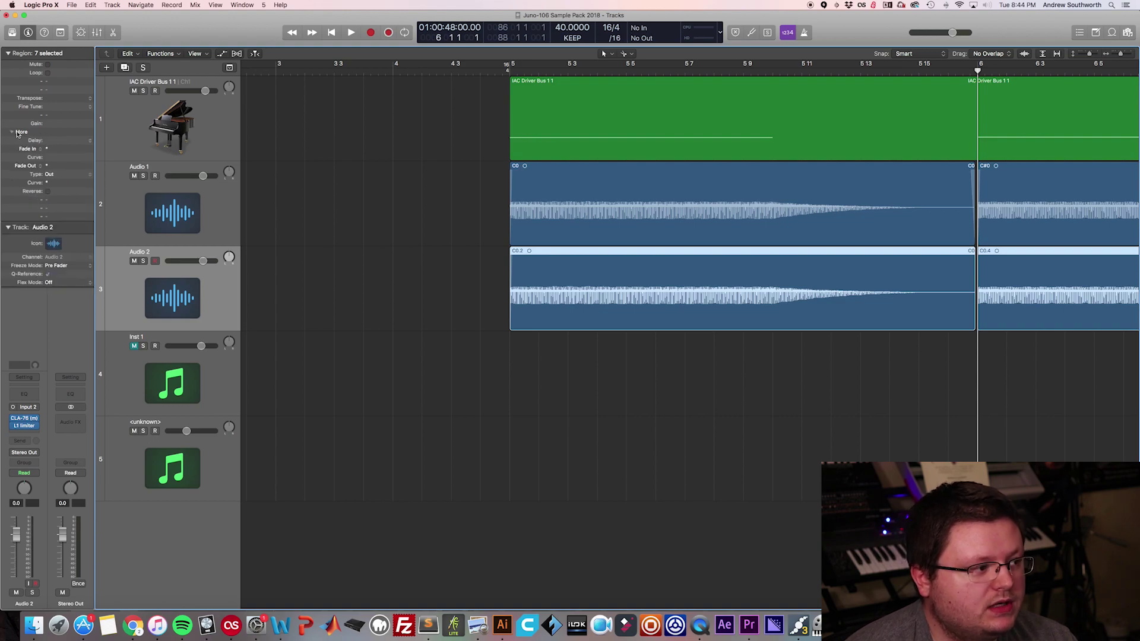
double_click(47, 148)
text(2)
double_click(53, 167)
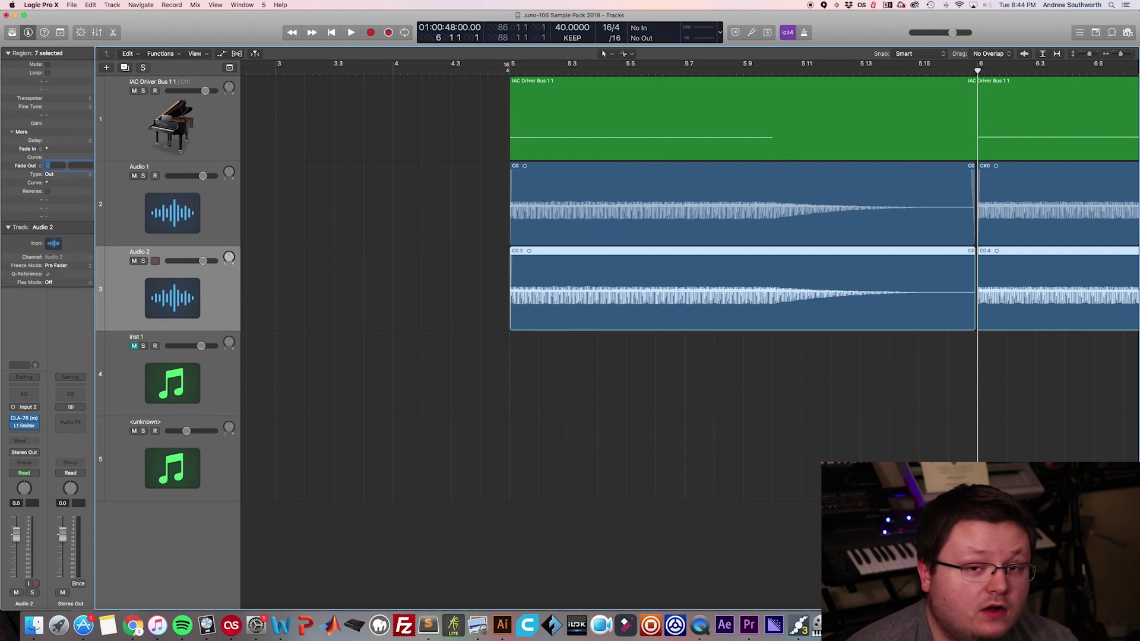
text(2)
key(Return)
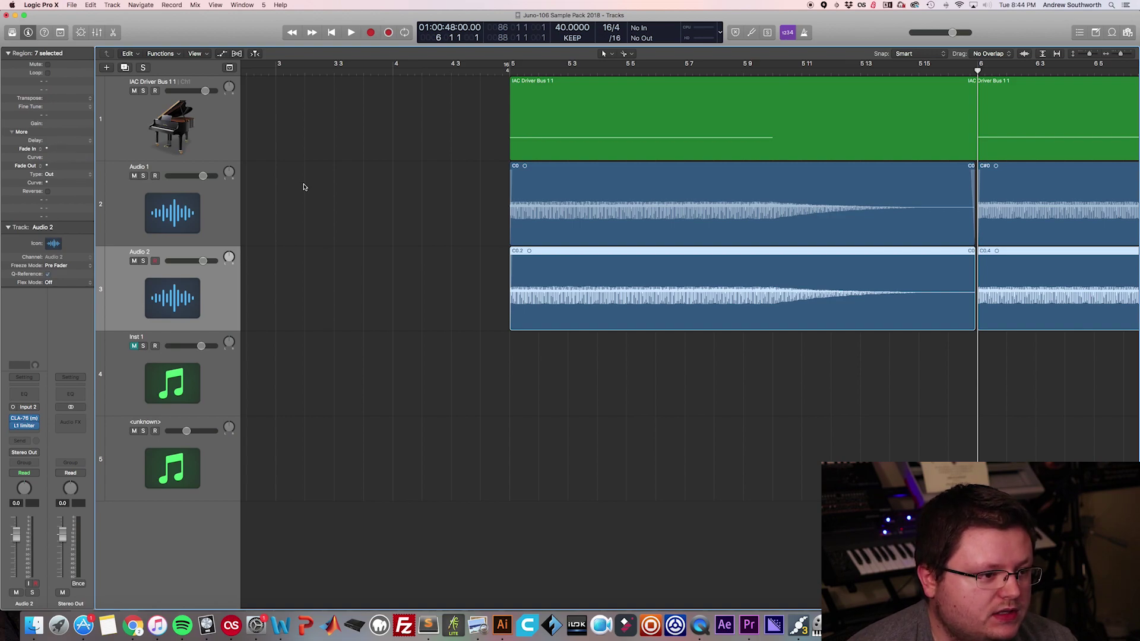
Reselect all Audio 2 regions and trim their tails, leaving gaps before the next notes
scroll(303, 187, right, 5)
click(709, 388)
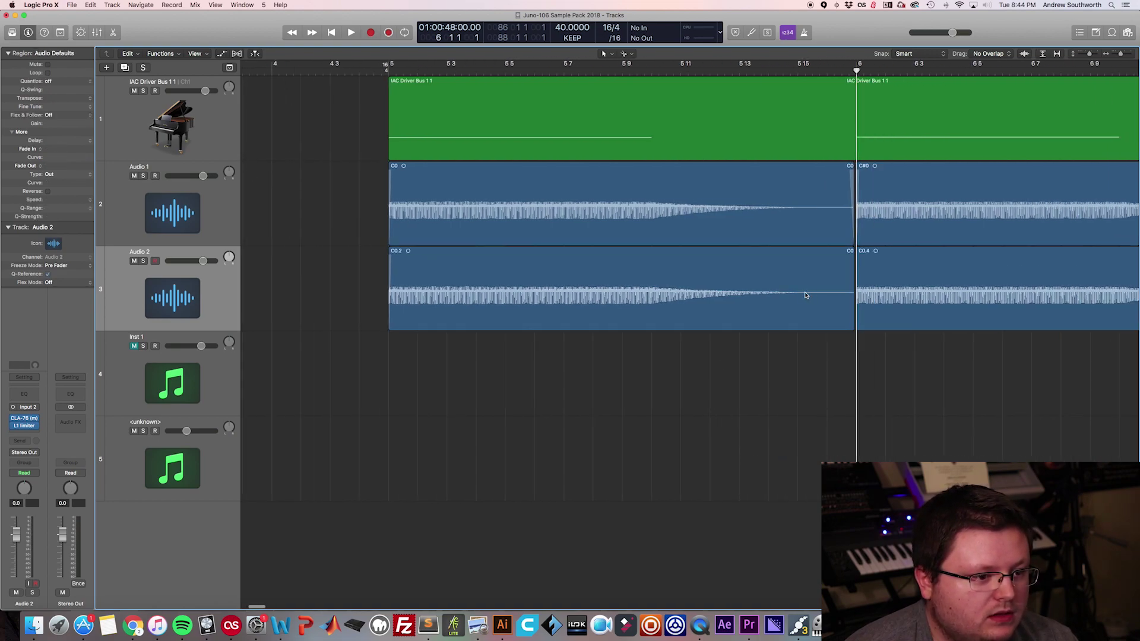
click(188, 275)
drag(852, 311, 830, 312)
Draw a long fade-out across the ends of the Audio 2 regions with the Fade Tool
click(624, 55)
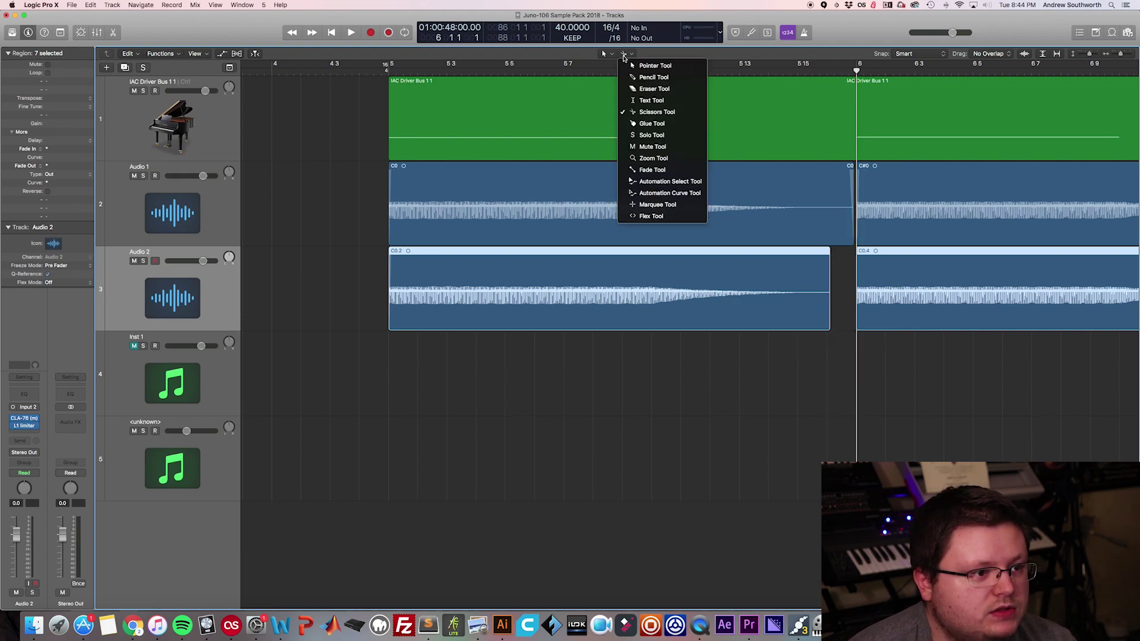
click(652, 170)
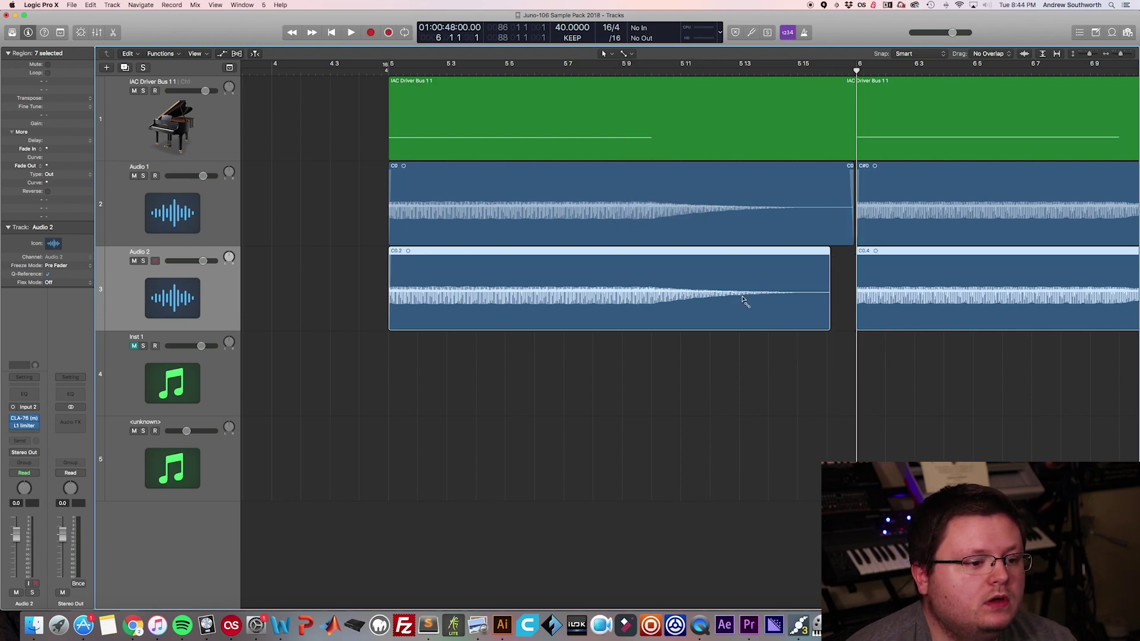
drag(744, 301, 852, 300)
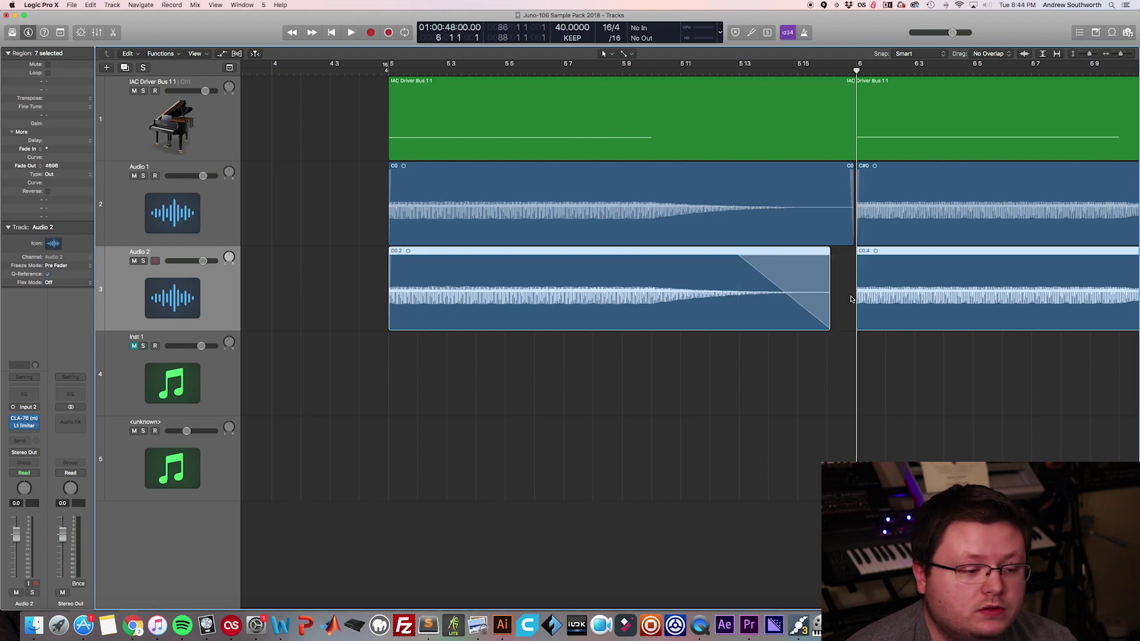
scroll(757, 319, right, 10)
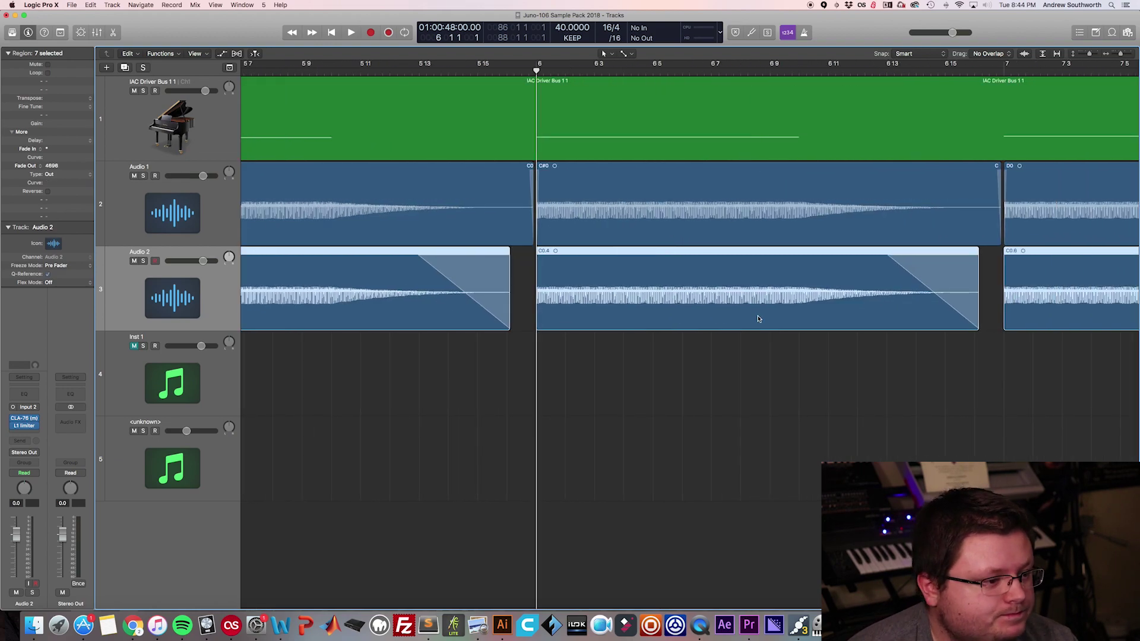
scroll(758, 319, left, 10)
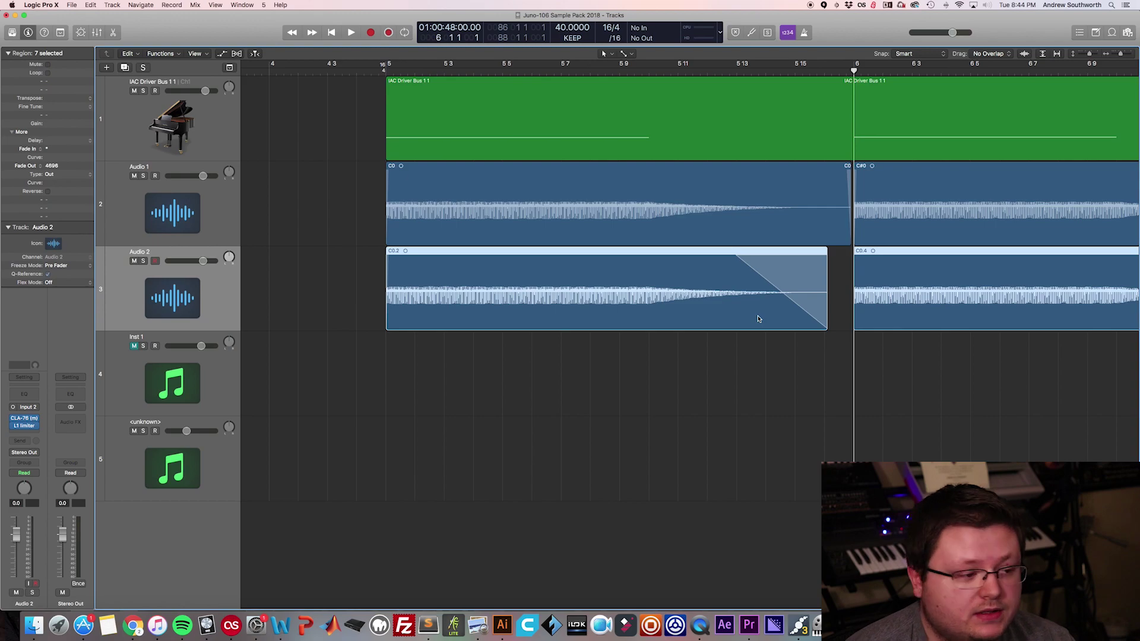
click(307, 325)
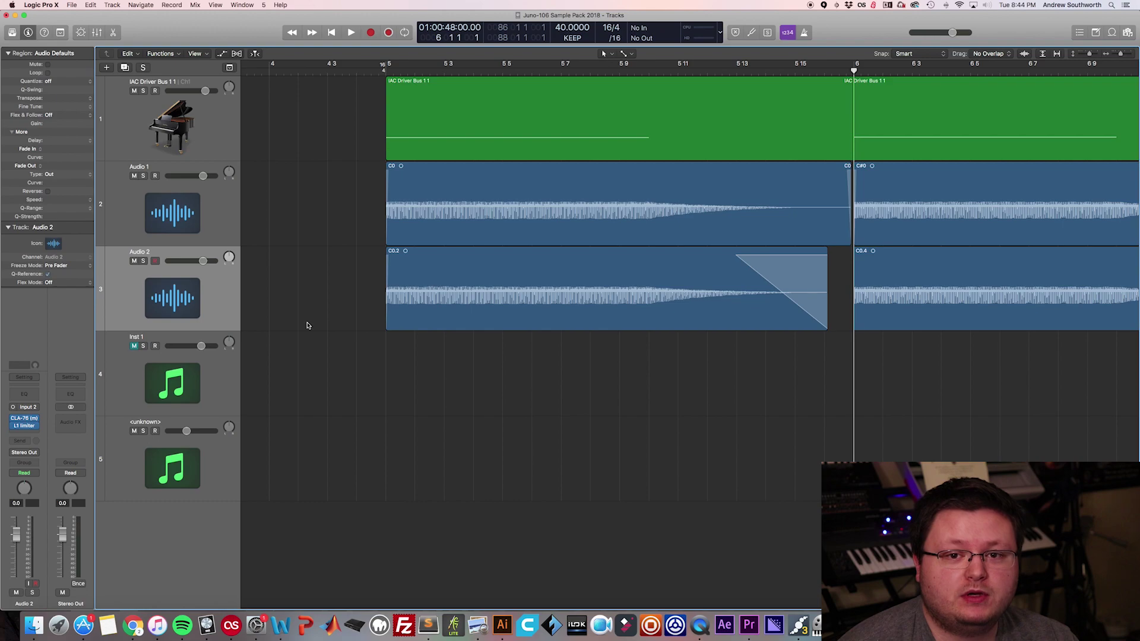
Review the faded slices along the timeline and mute the Audio 2 track
scroll(519, 359, right, 5)
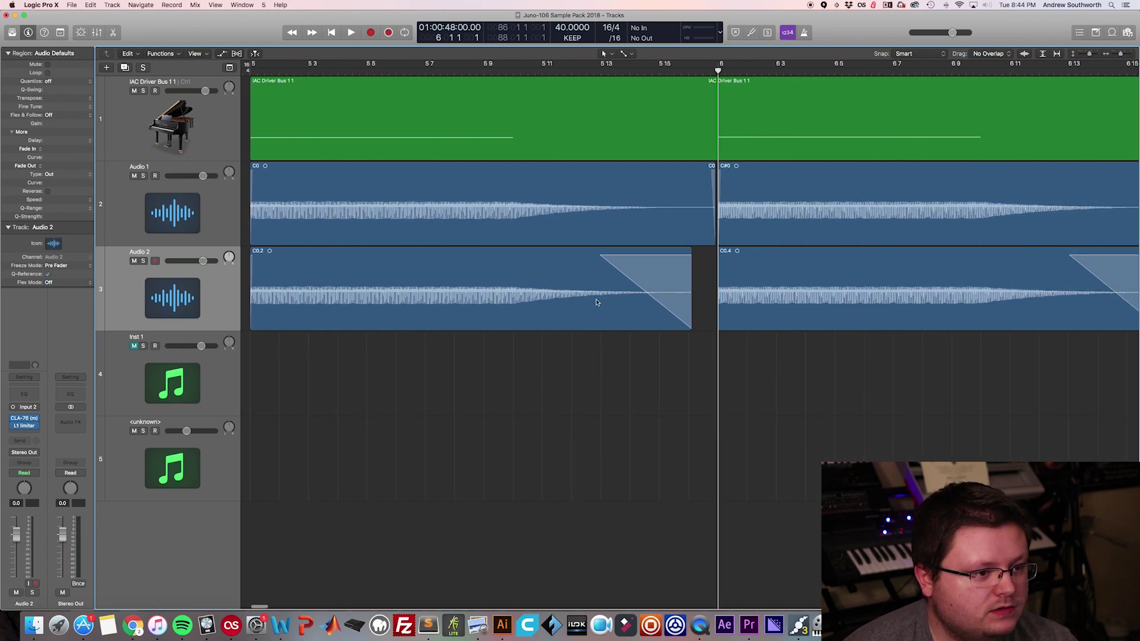
scroll(597, 302, right, 3)
scroll(650, 178, right, 12)
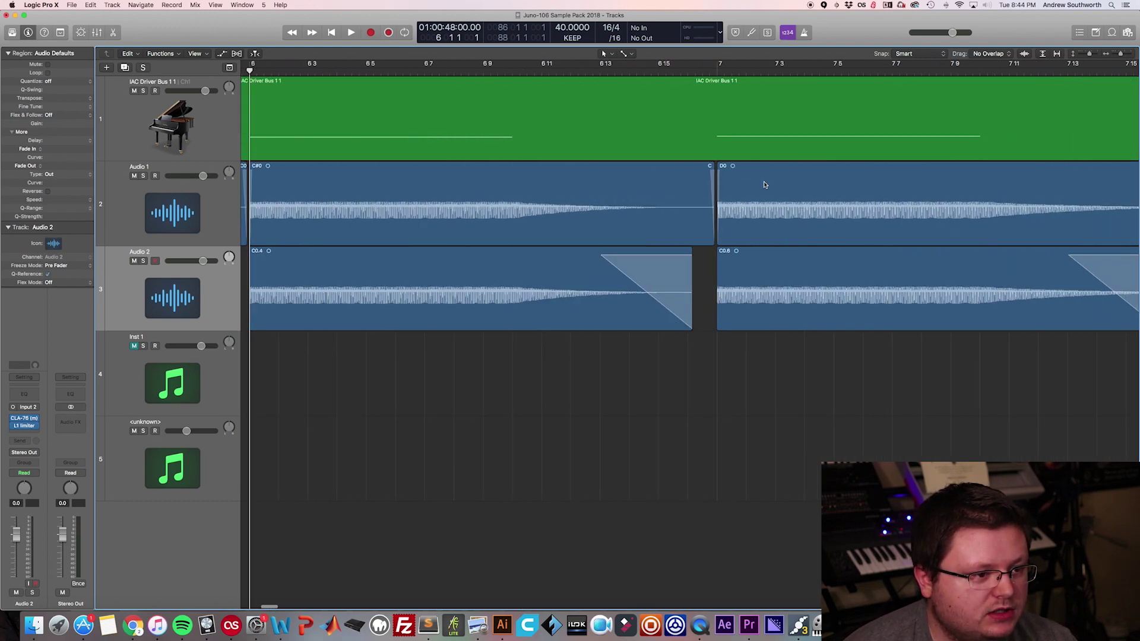
scroll(765, 185, right, 10)
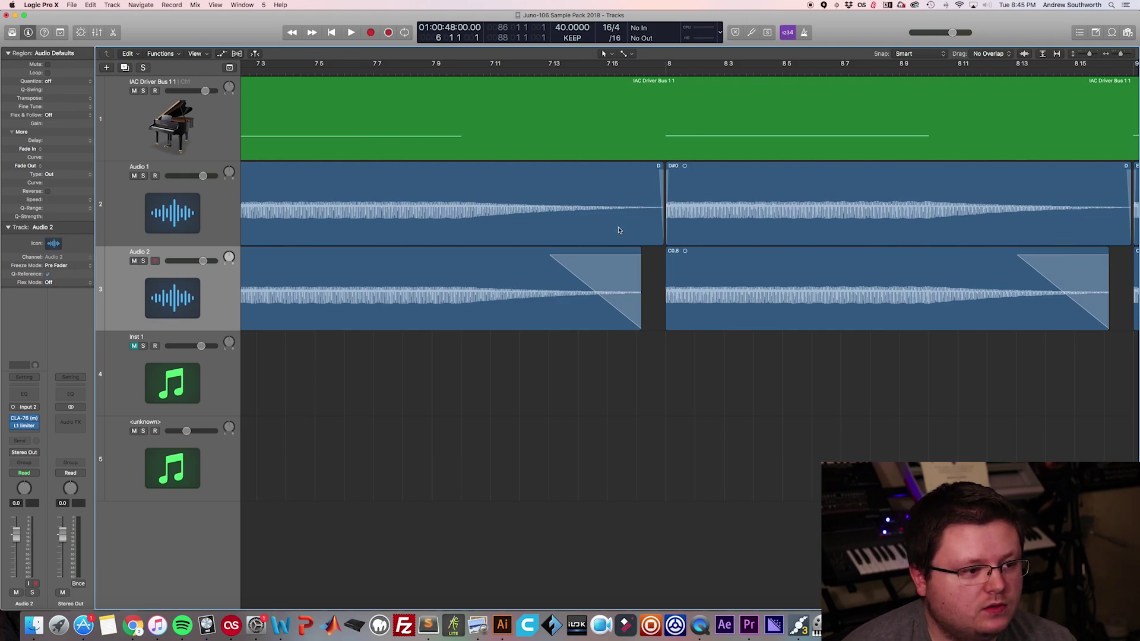
scroll(618, 229, right, 5)
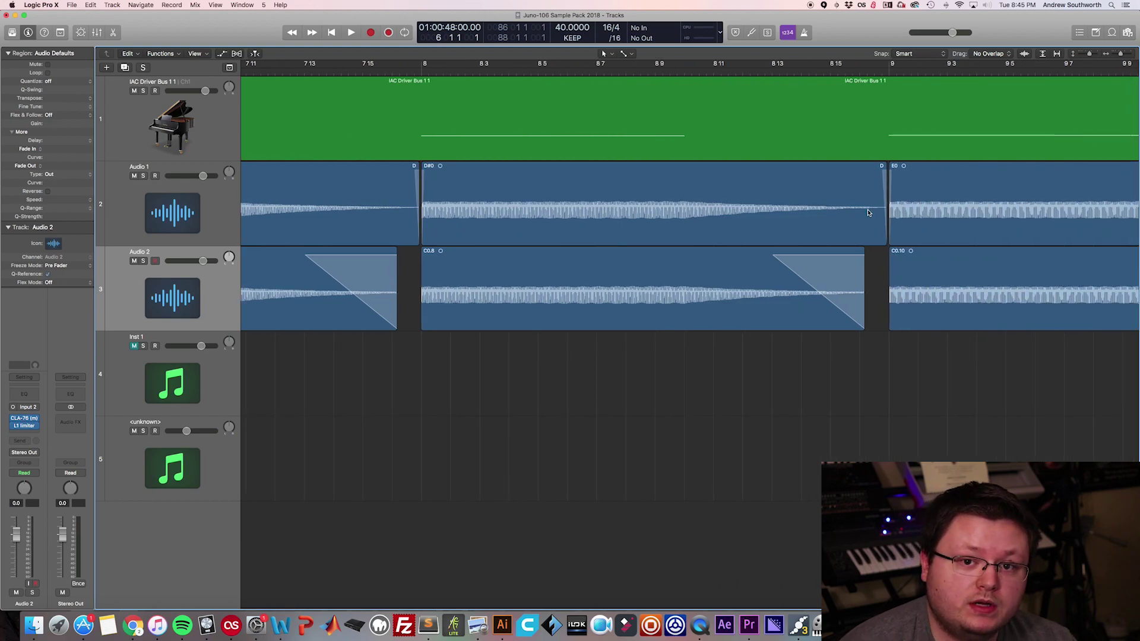
scroll(505, 249, left, 10)
click(134, 261)
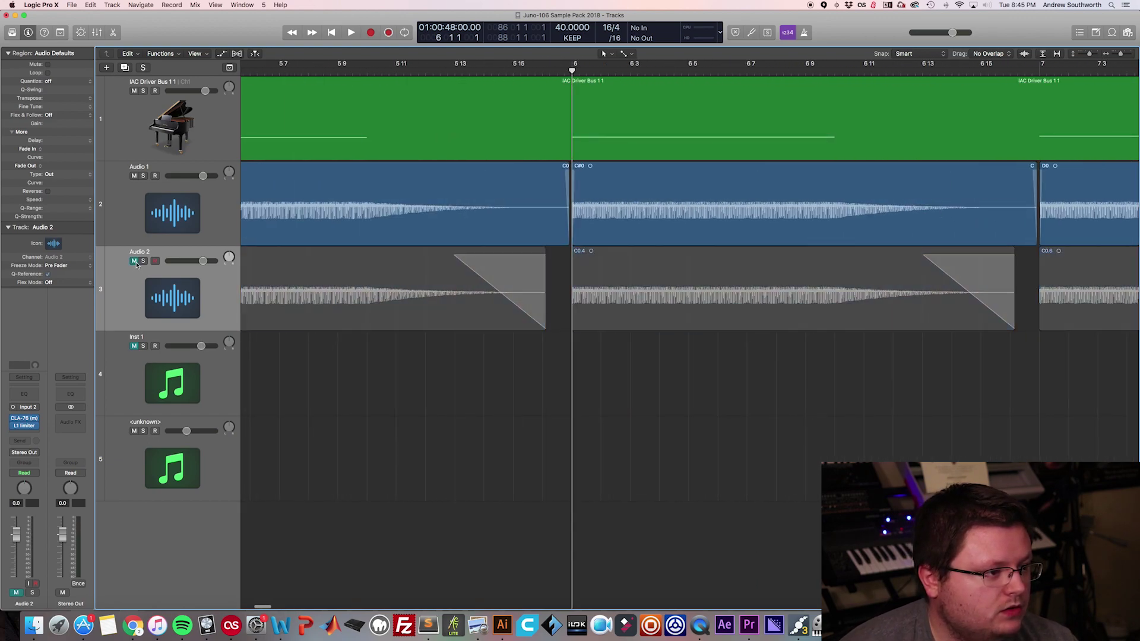
scroll(389, 245, left, 10)
Confirm the names C0 and C#0 for the first two Audio 1 regions
click(457, 214)
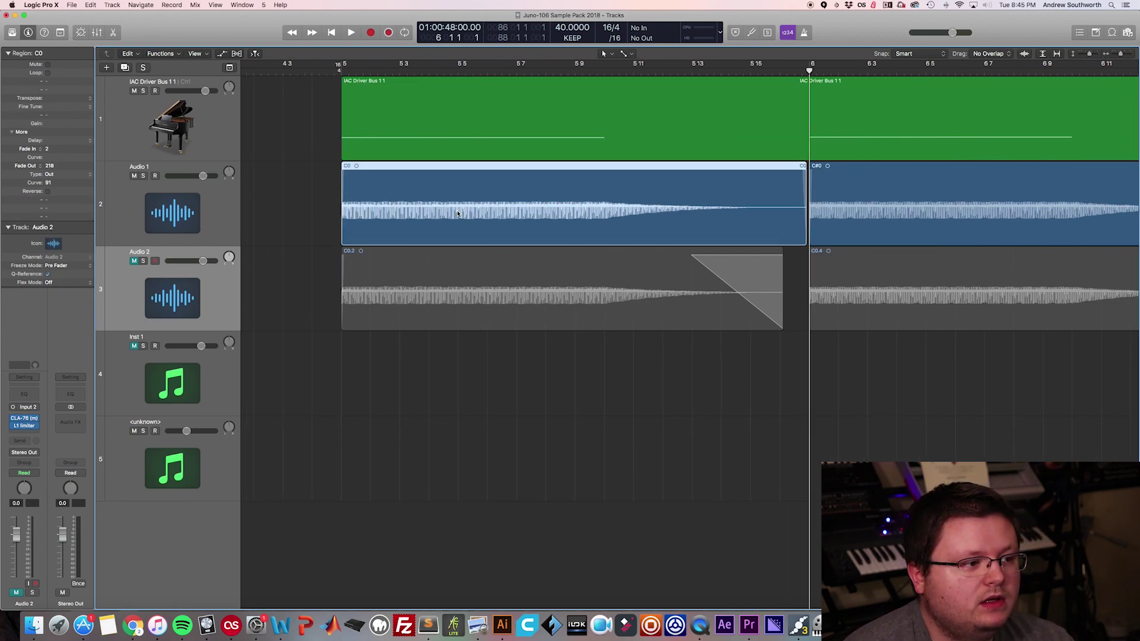
key(shift+n)
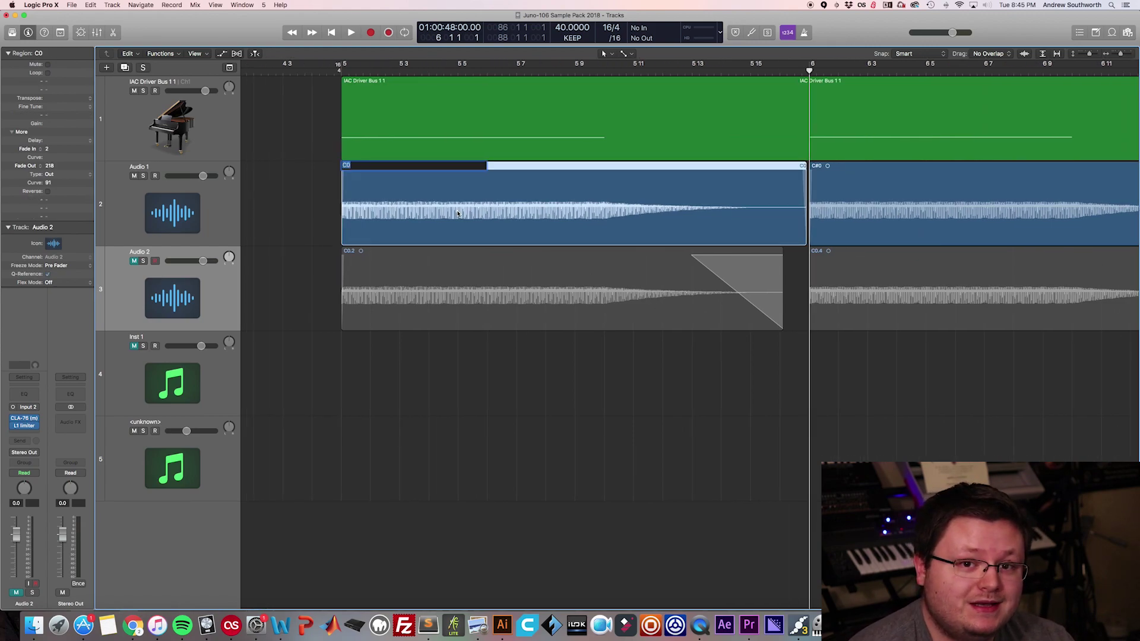
key(Return)
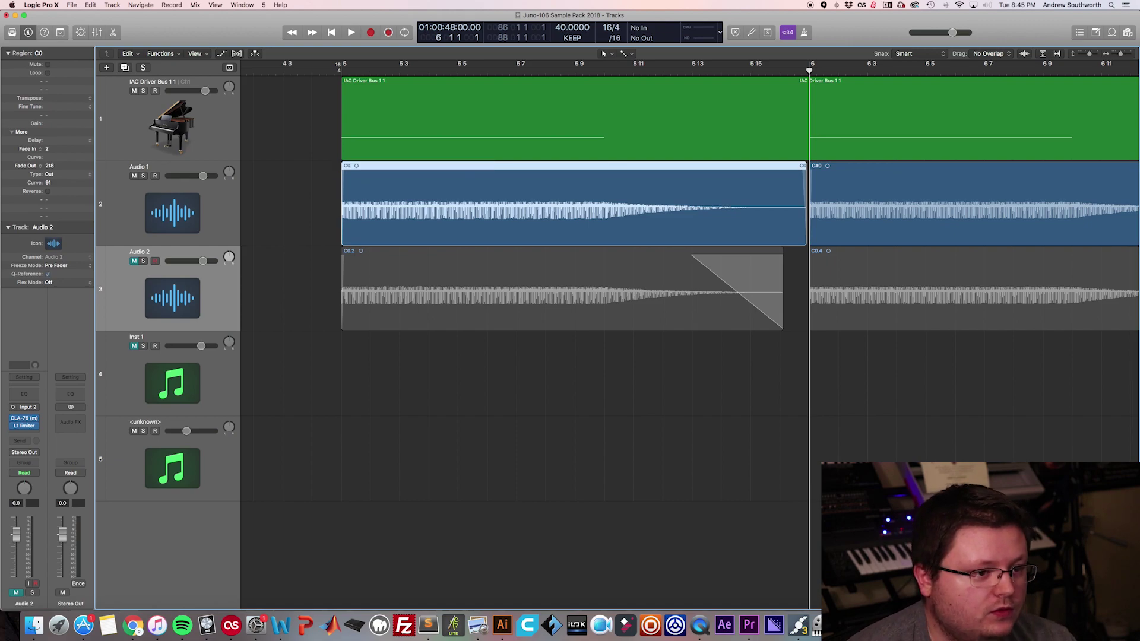
scroll(465, 214, right, 5)
scroll(466, 213, right, 2)
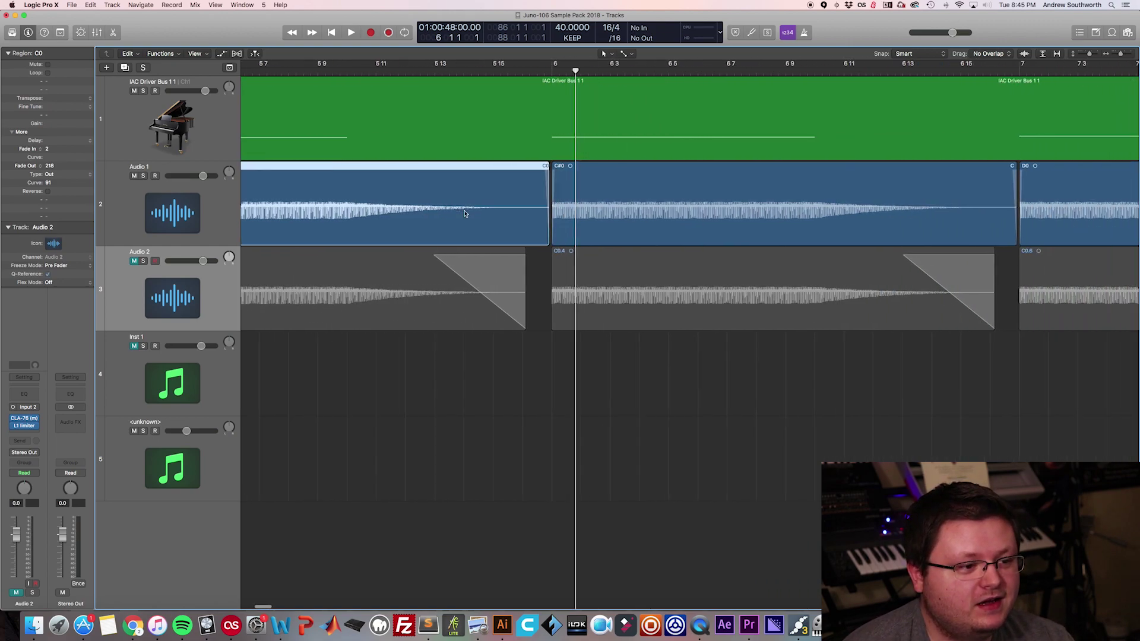
scroll(476, 209, right, 3)
click(490, 206)
key(shift+n)
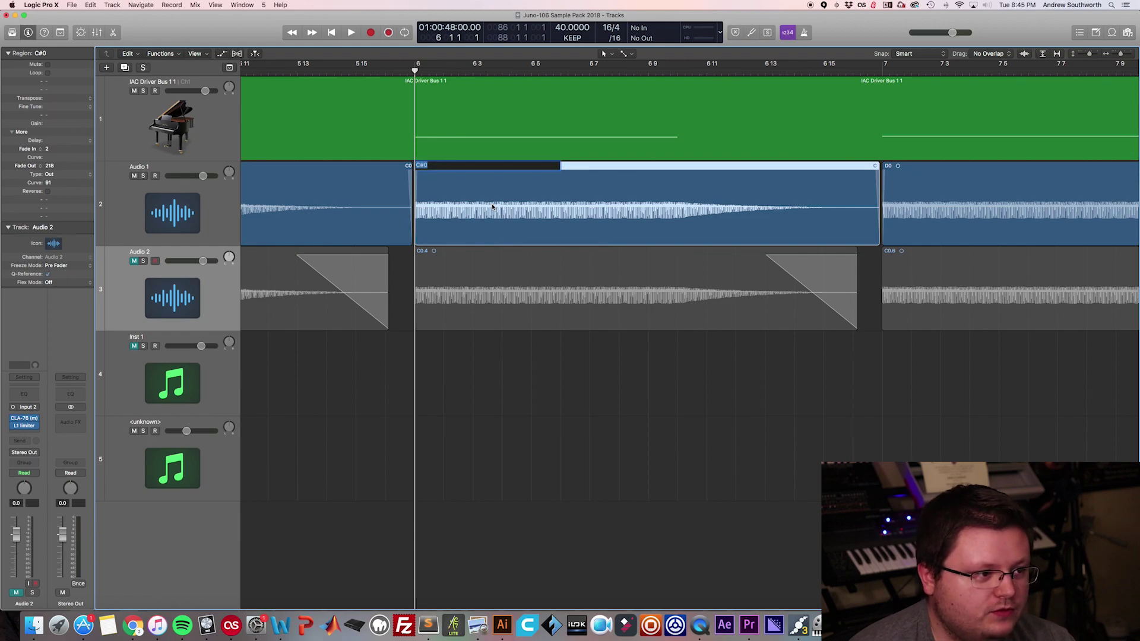
key(Return)
Keep the D0 region's name as D0 and select the green IAC Driver Bus MIDI region
scroll(594, 208, right, 4)
click(699, 215)
key(shift+n)
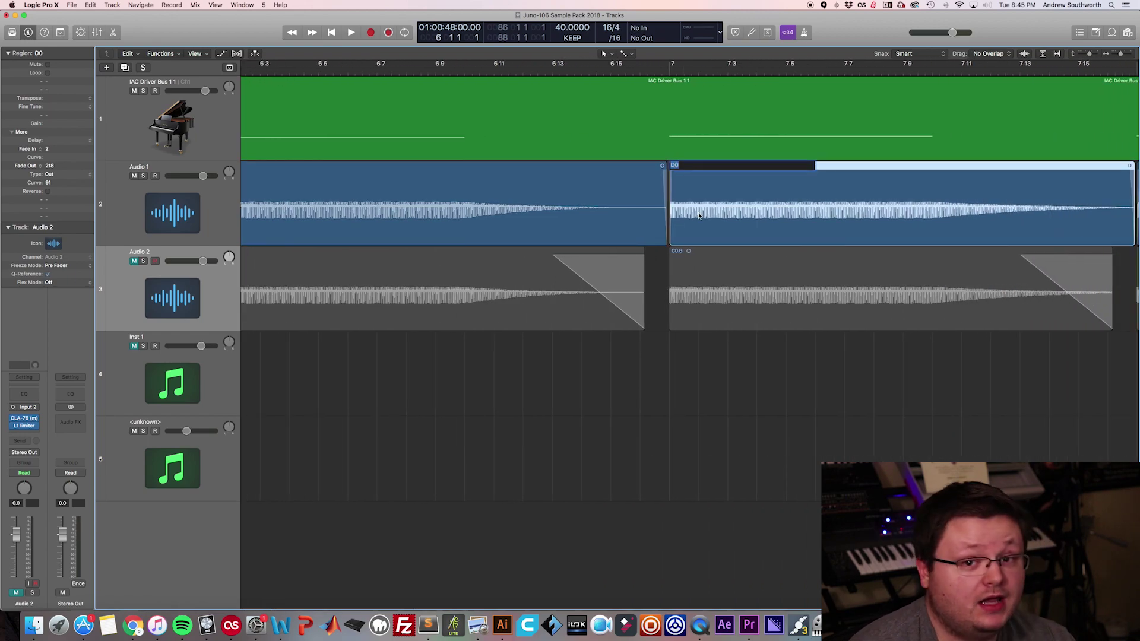
key(Return)
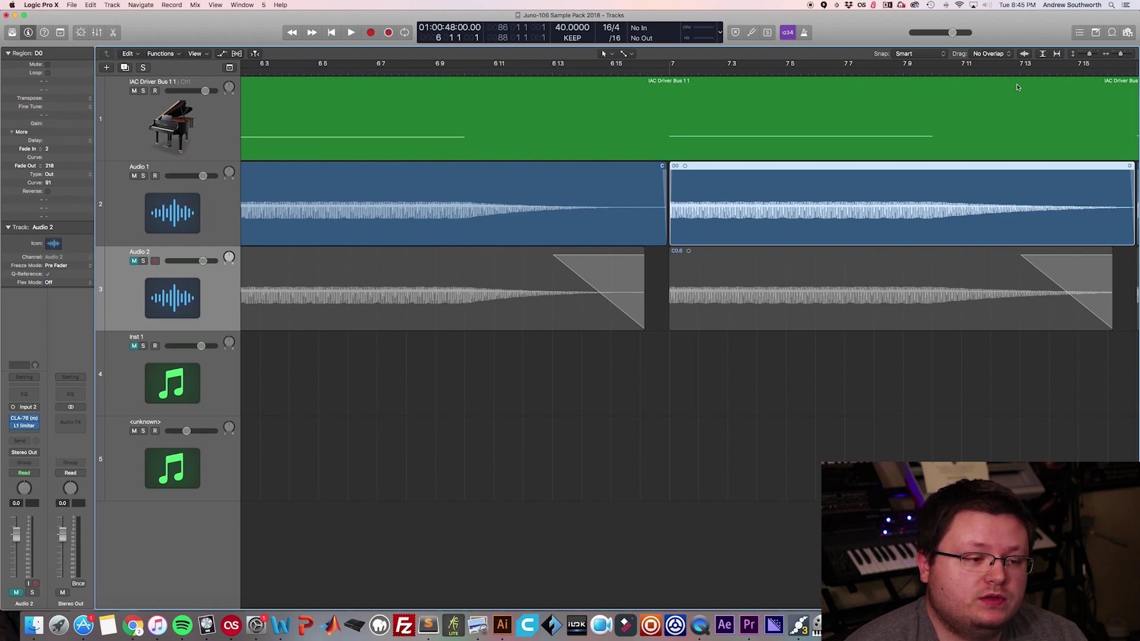
click(763, 114)
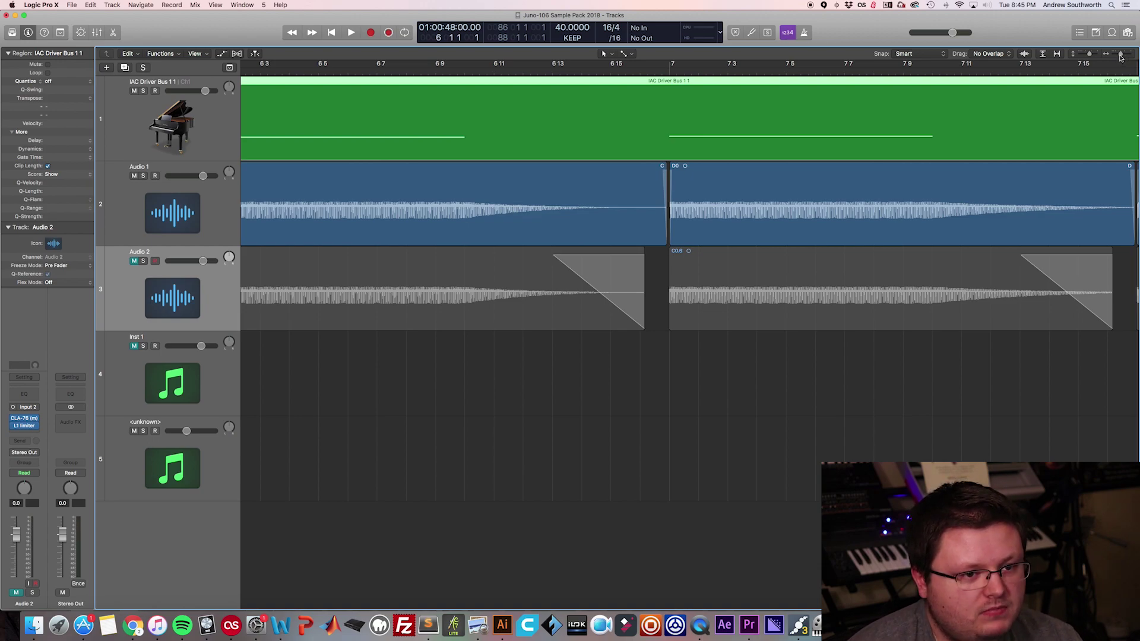
drag(1121, 59, 1105, 66)
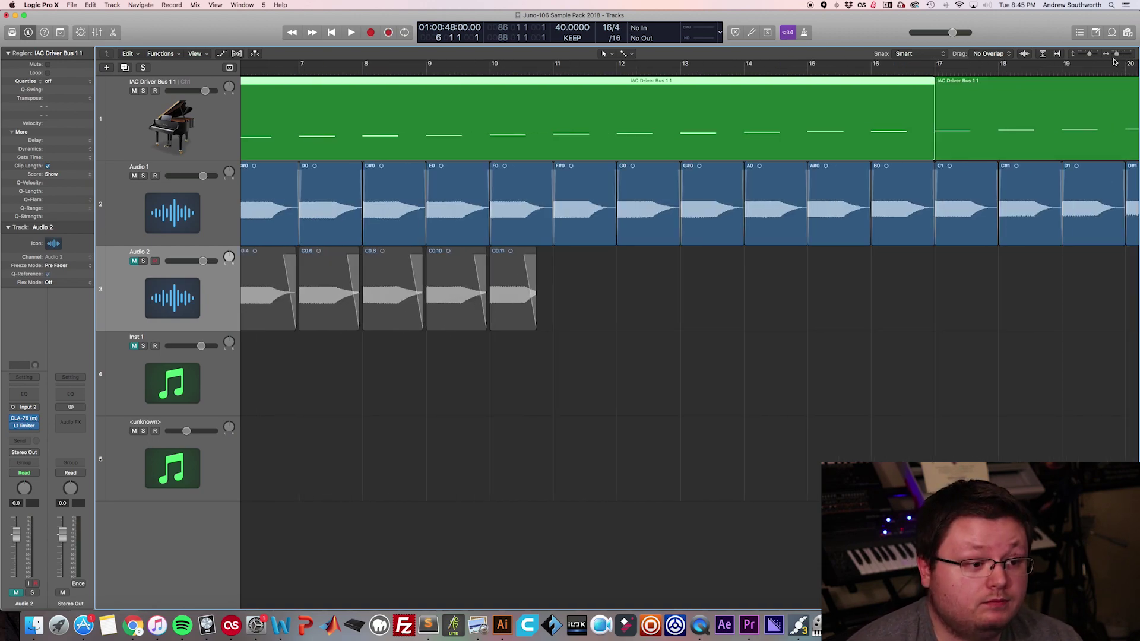
Select all 74 Audio 1 regions and choose Export as Audio File(s)… for them
scroll(689, 267, left, 10)
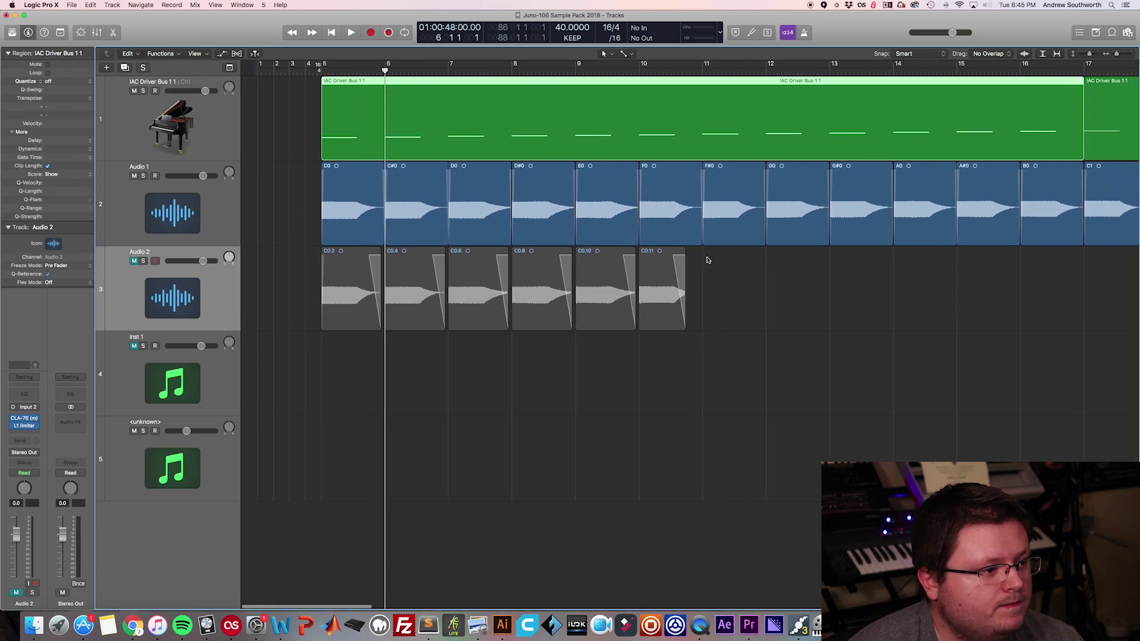
click(158, 213)
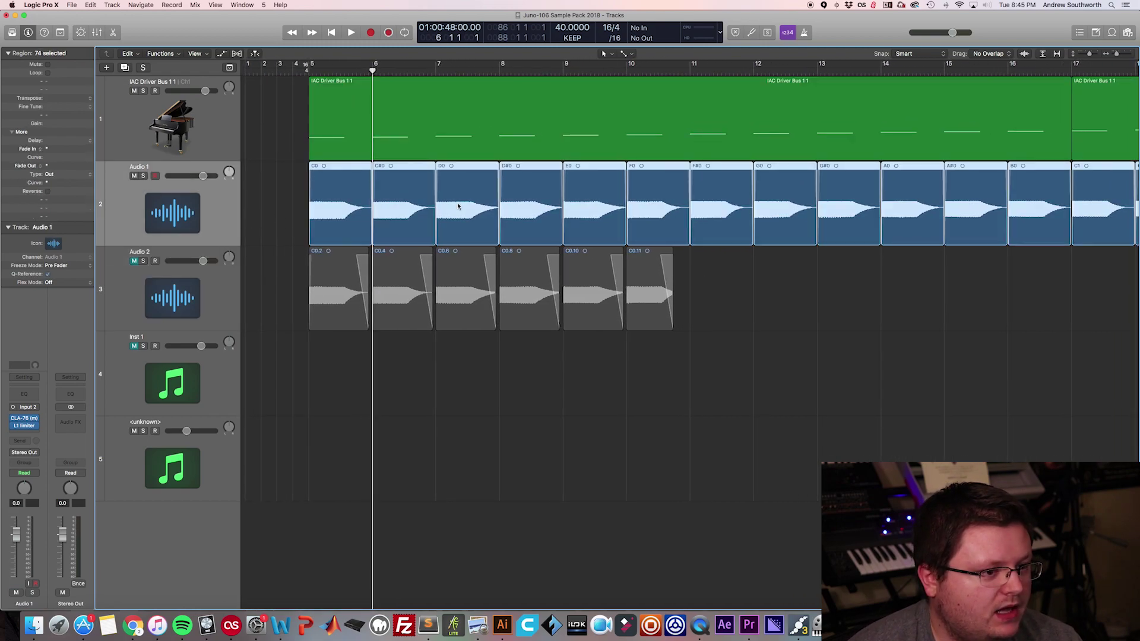
scroll(458, 206, right, 8)
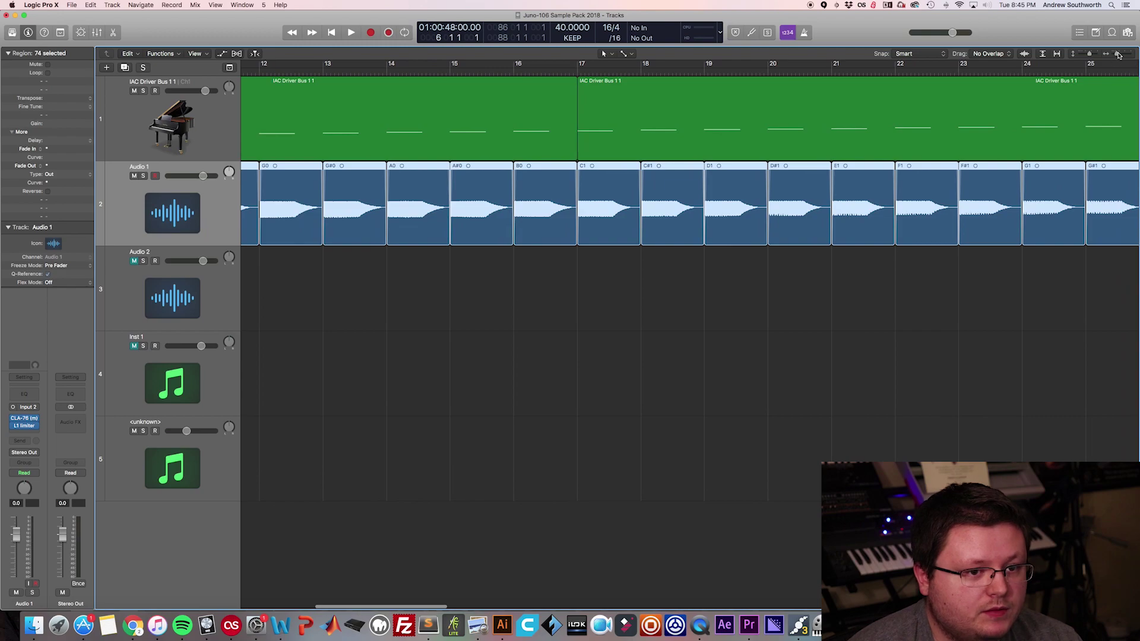
drag(1118, 56, 1118, 54)
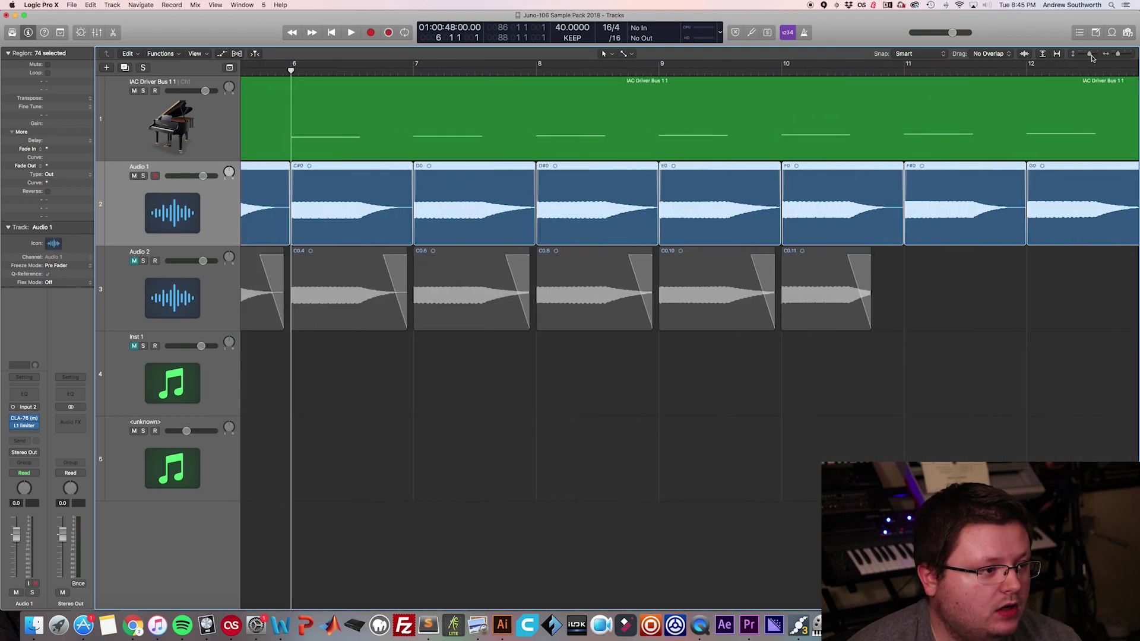
right_click(327, 194)
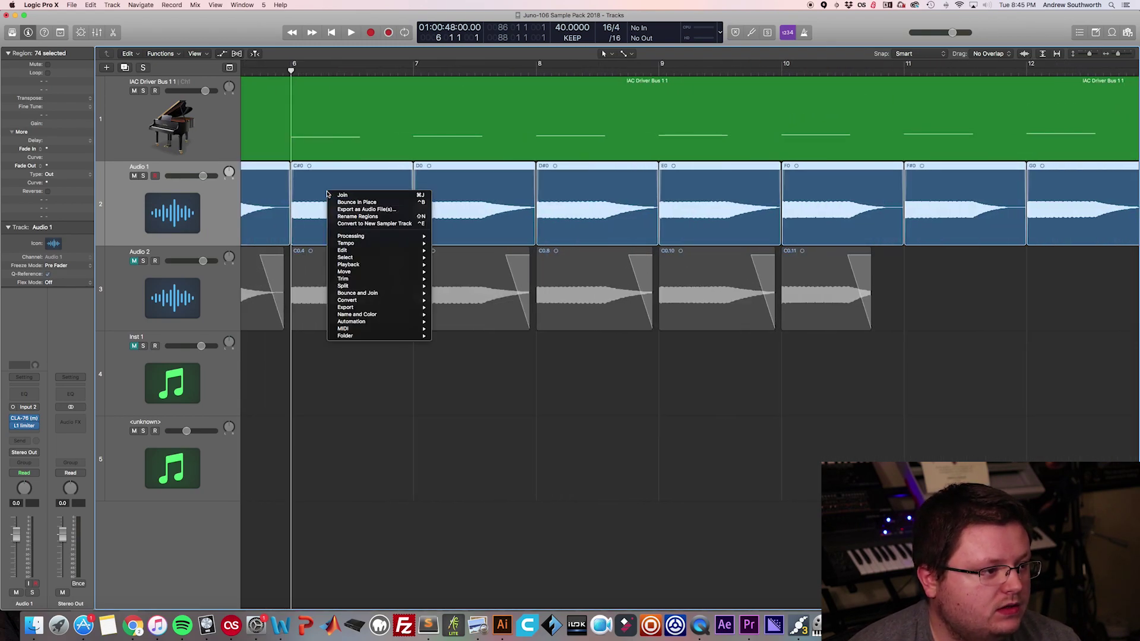
click(358, 209)
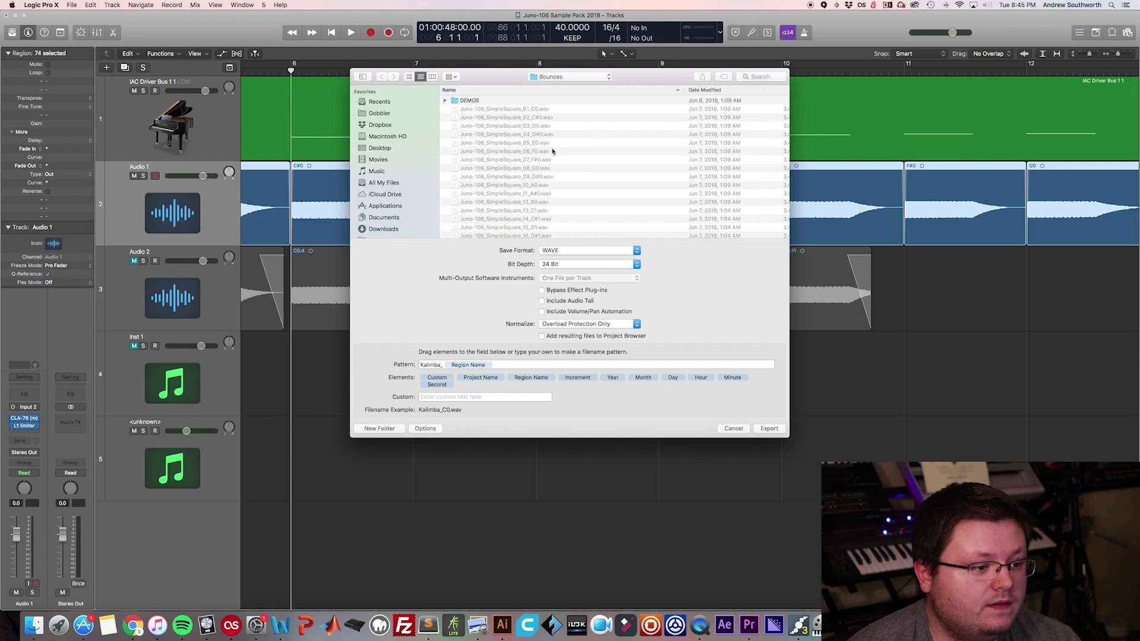
Replace the 'Kalimba_' export name prefix with 'Juno-106_SimpleSquare_', giving names like Juno-106_SimpleSquare_C0.wav
click(441, 365)
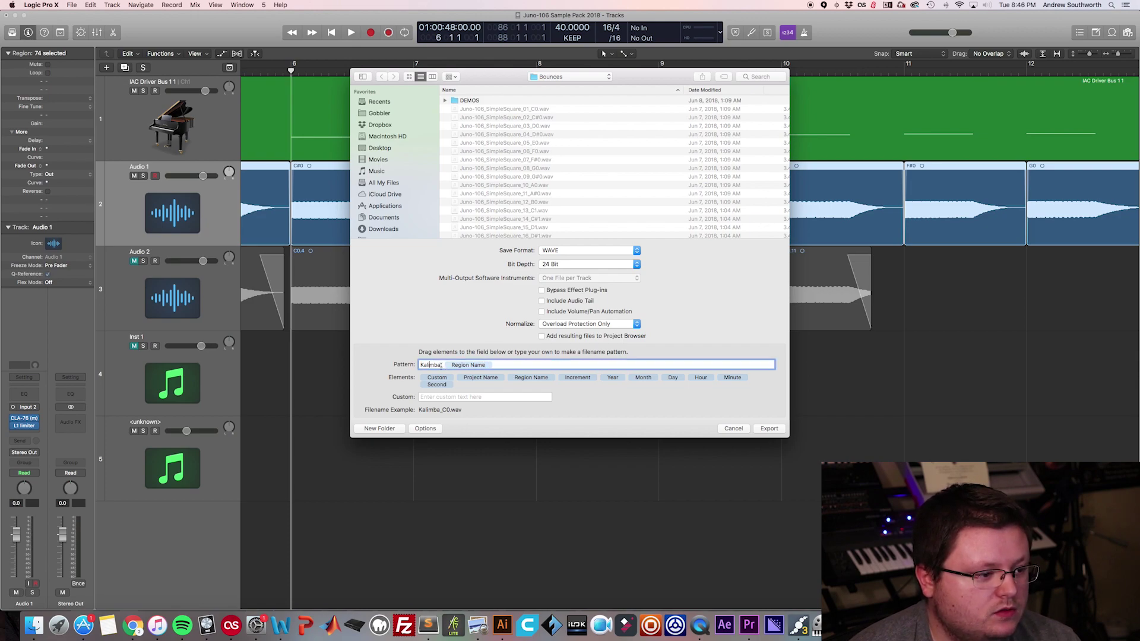
drag(441, 365, 408, 366)
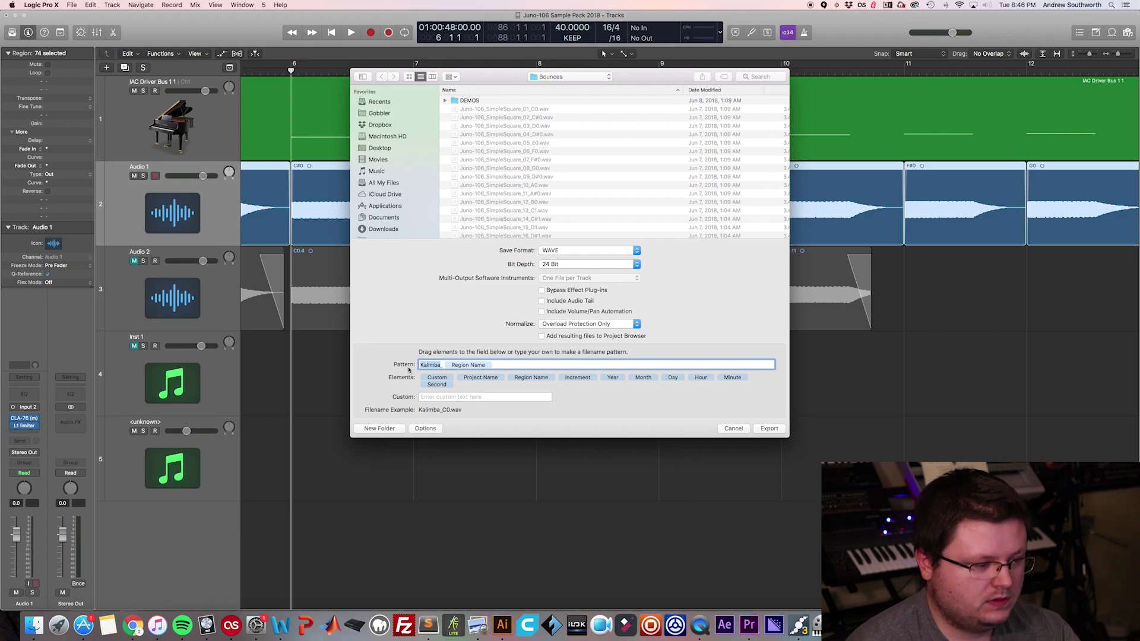
text(Juno_-10)
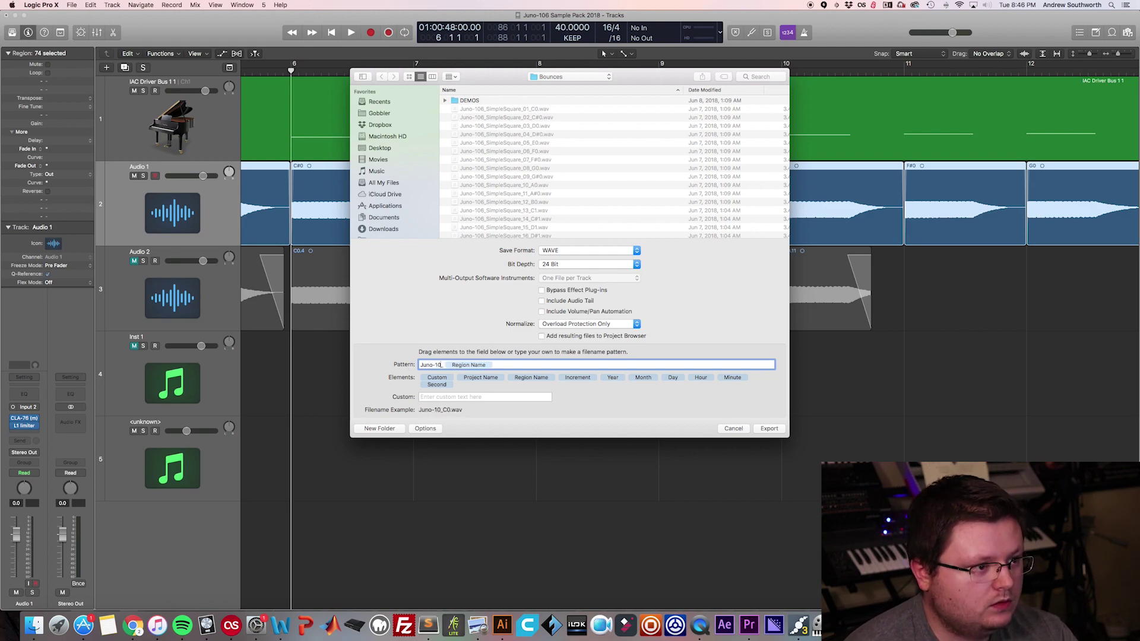
text(5)
key(BackSpace)
key(BackSpace)
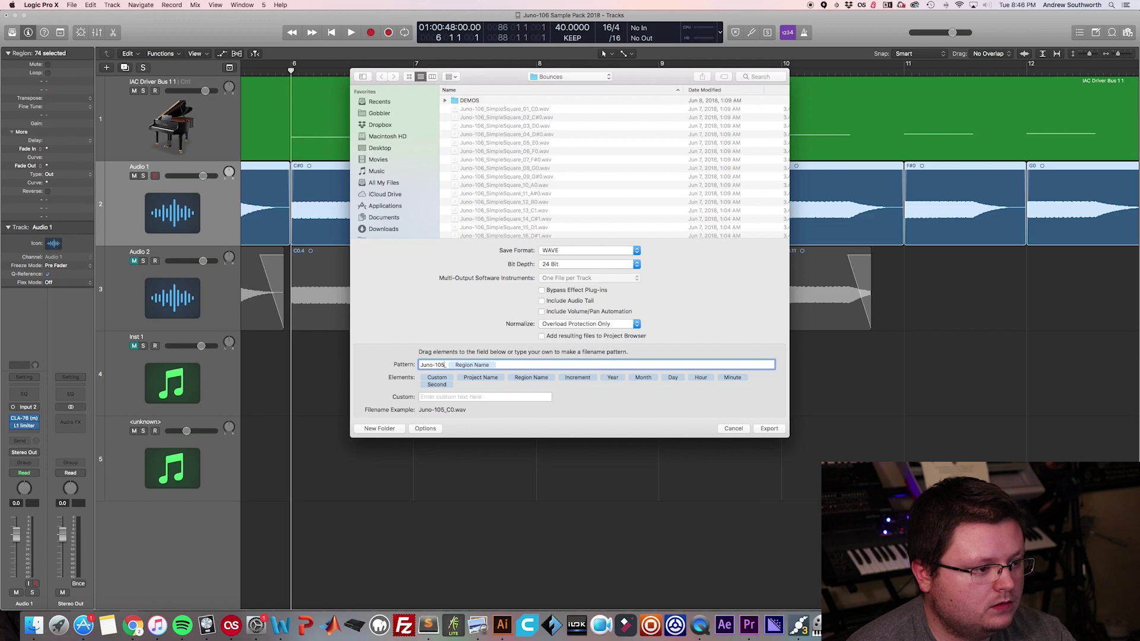
text(6_)
text(Simple)
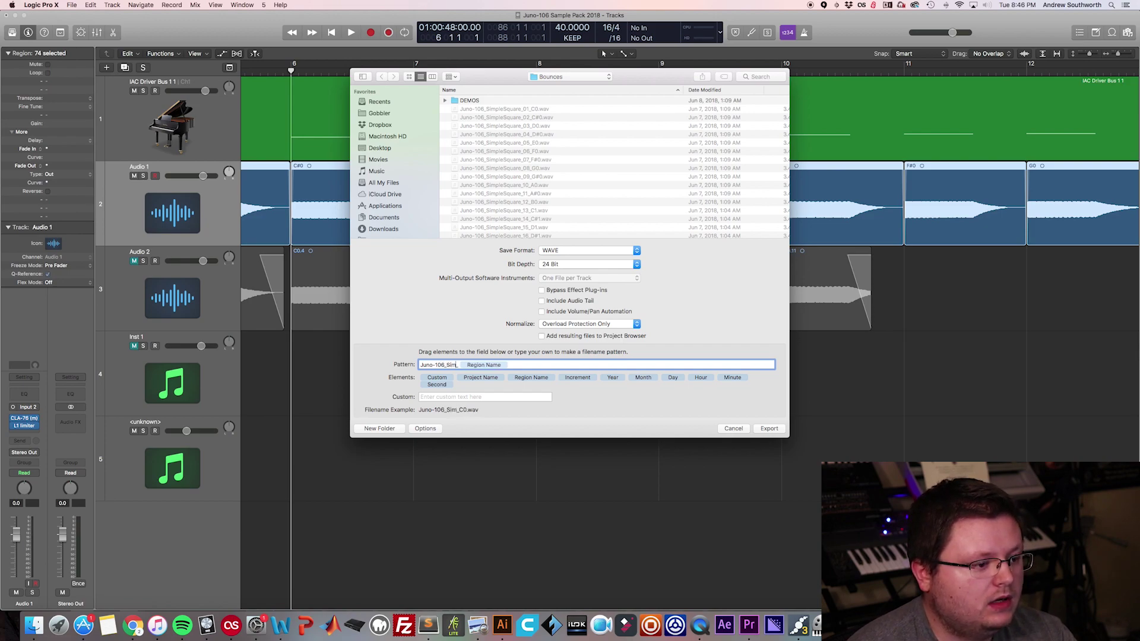
text(Square_)
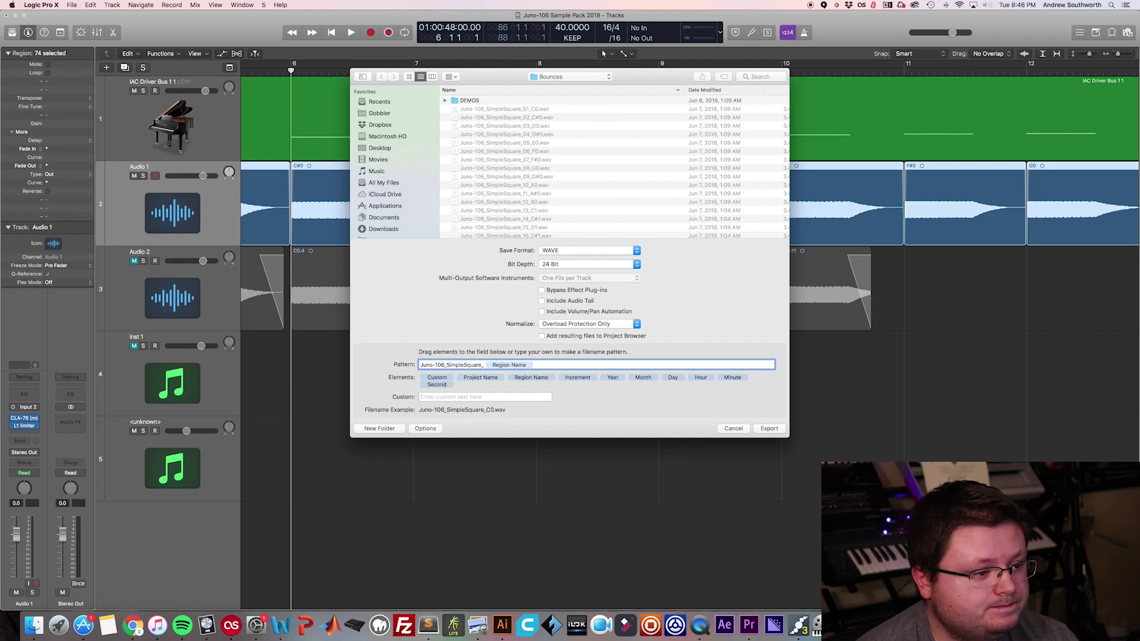
click(575, 250)
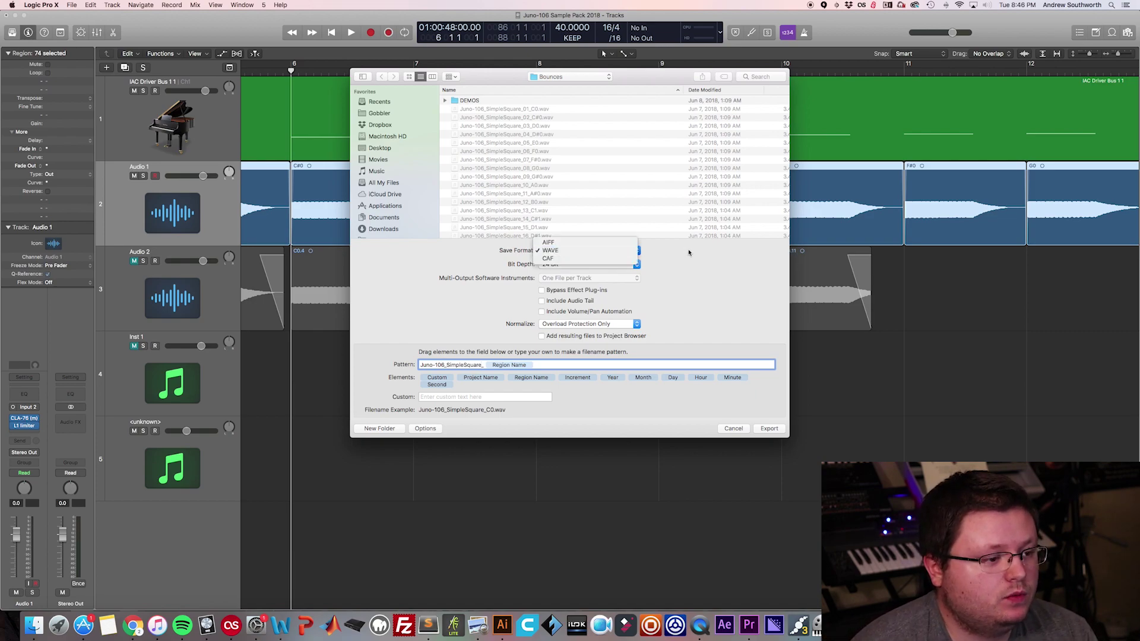
click(689, 252)
click(606, 264)
click(607, 265)
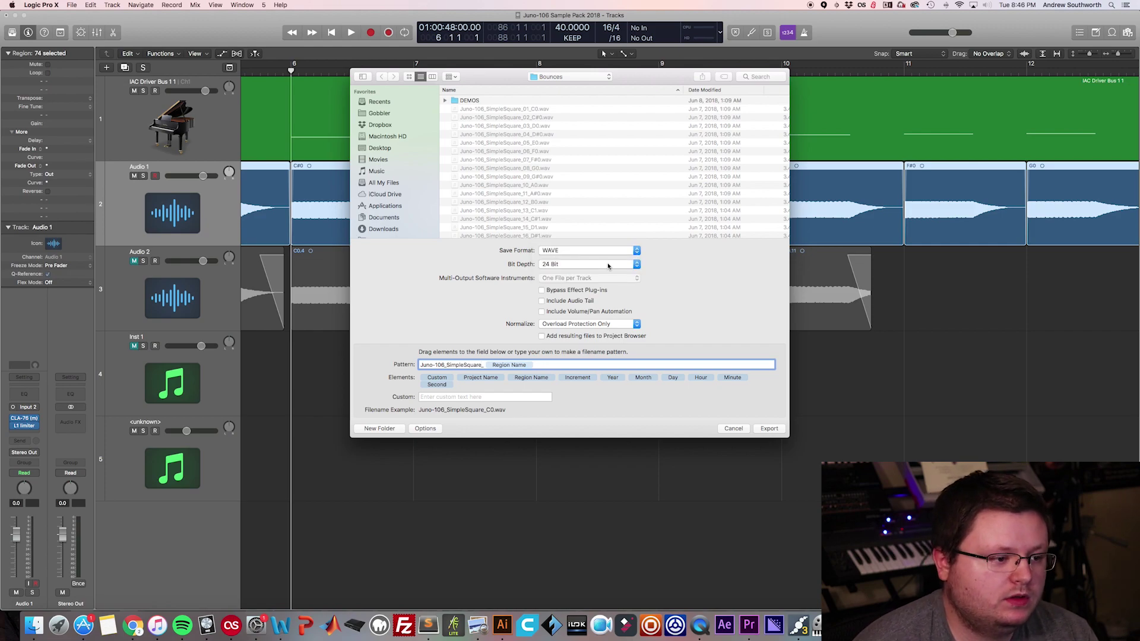
click(543, 302)
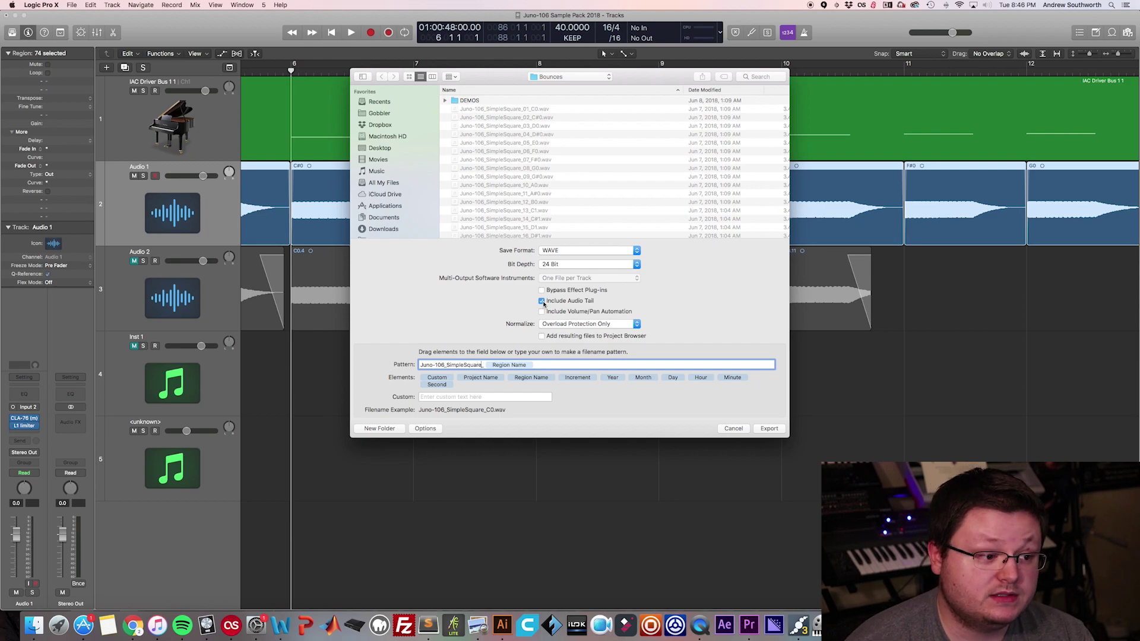
click(541, 301)
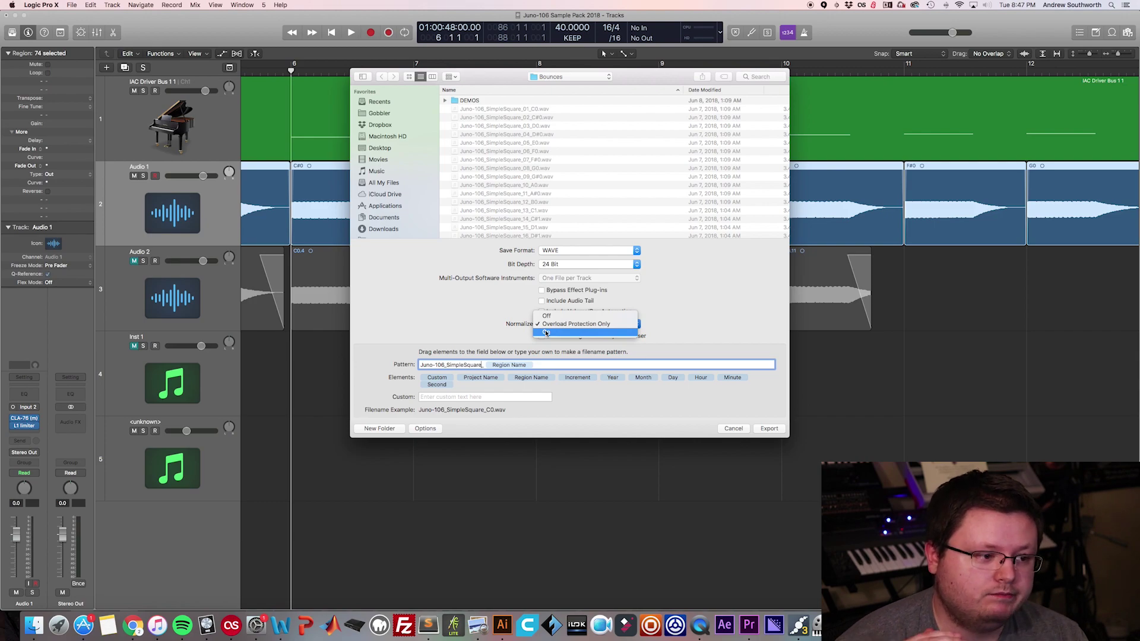
click(492, 323)
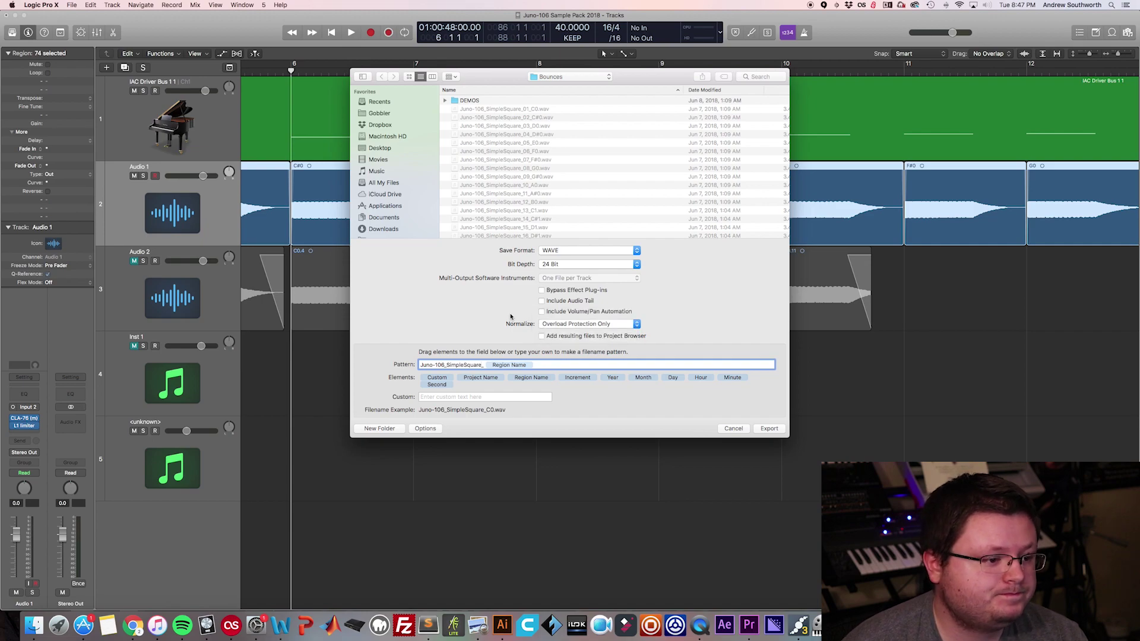
click(511, 366)
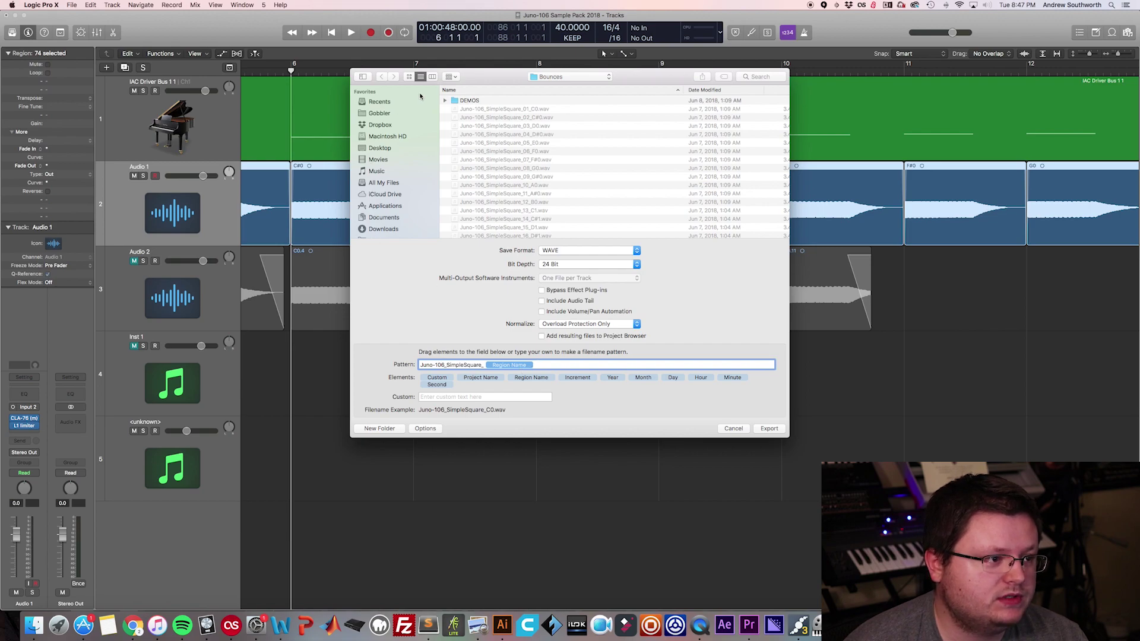
drag(420, 96, 552, 104)
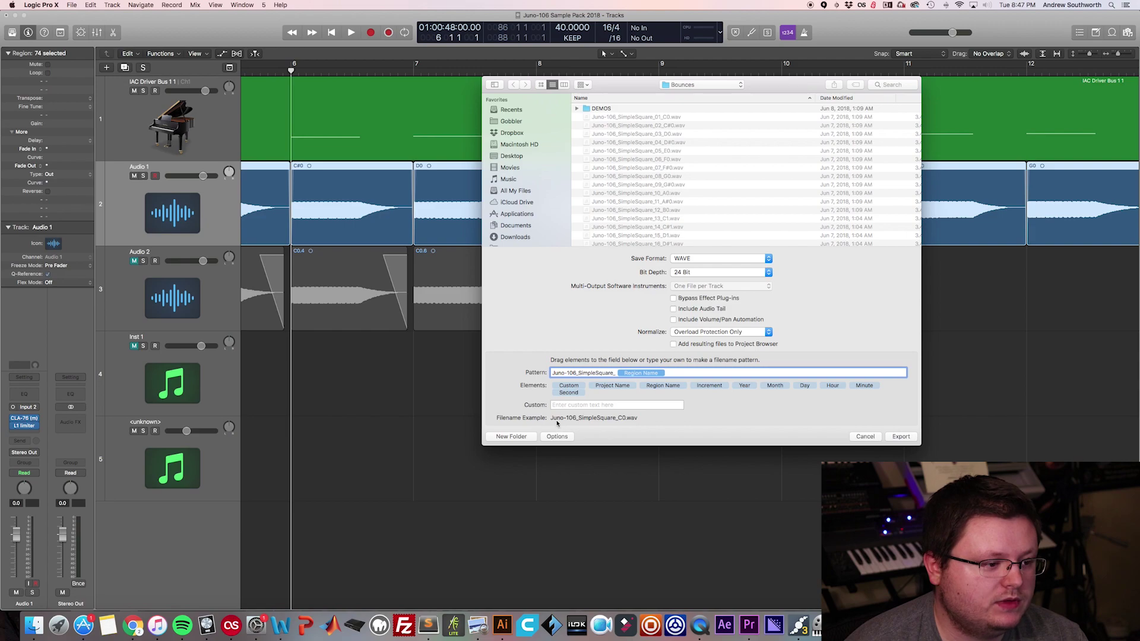
Move the export dialog aside, look through the Bounces file list, and cancel without exporting
drag(552, 419, 574, 422)
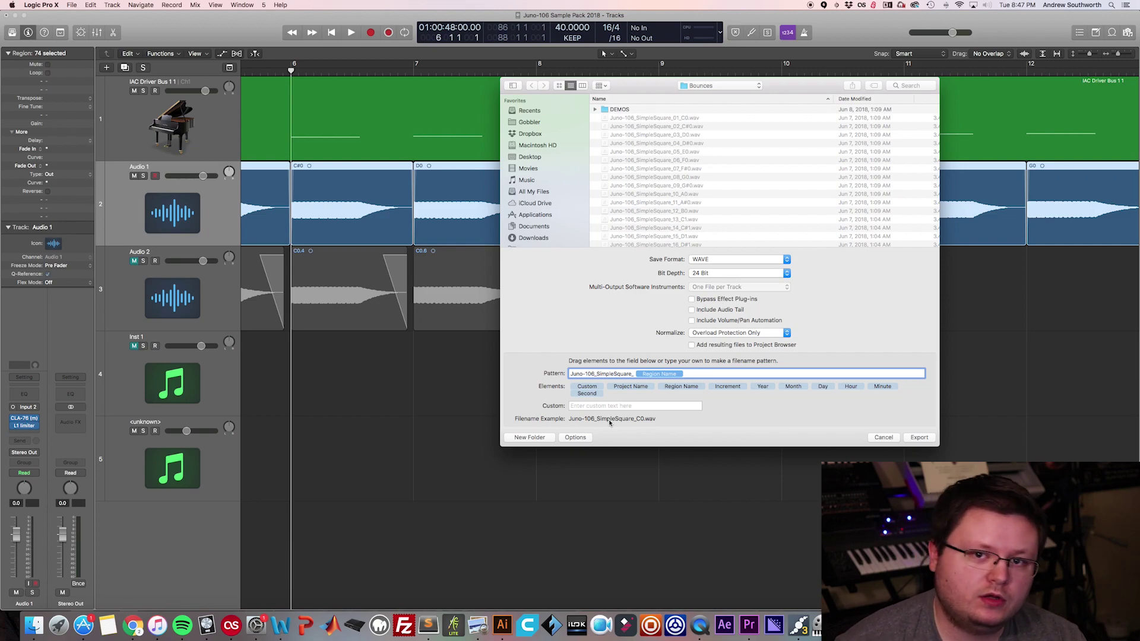
scroll(753, 198, down, 2)
scroll(753, 198, down, 15)
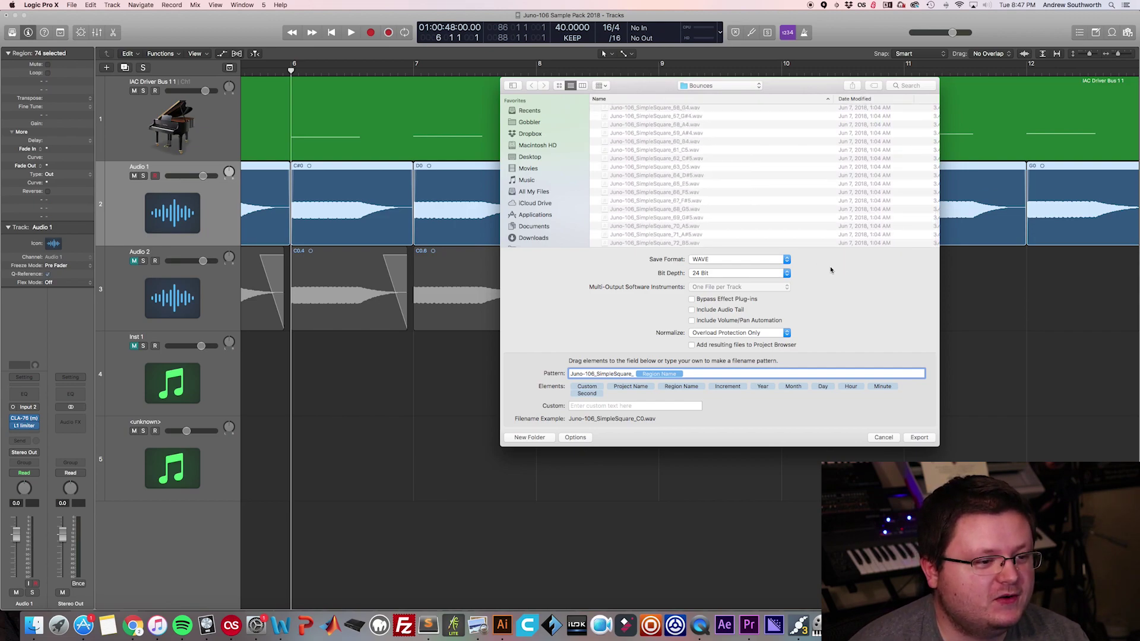
scroll(741, 191, up, 18)
scroll(741, 191, down, 16)
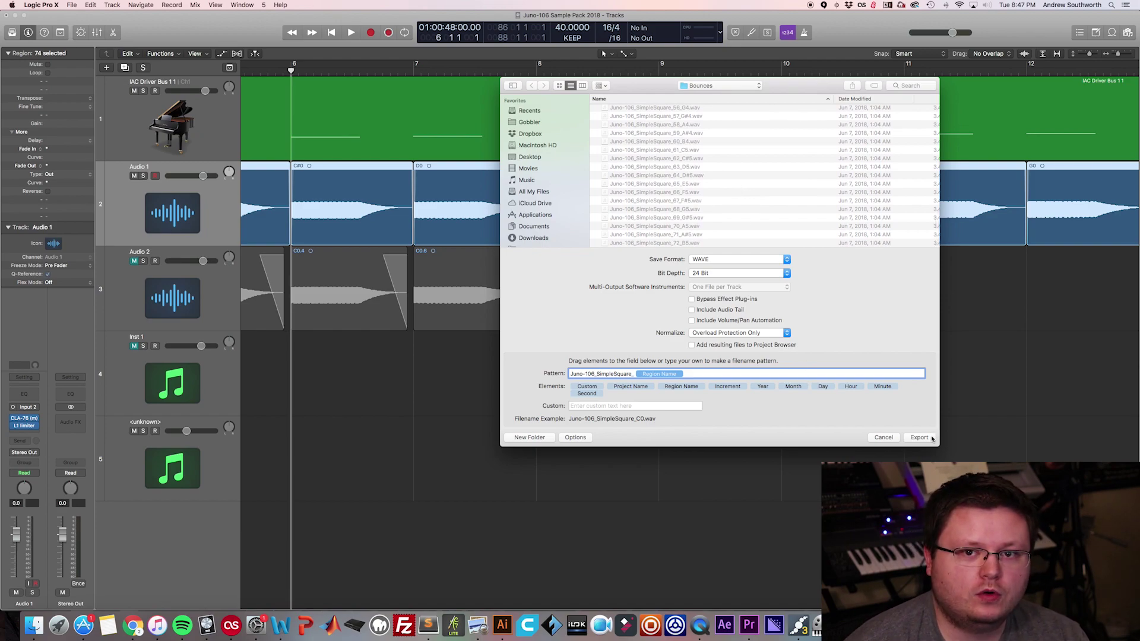
click(883, 437)
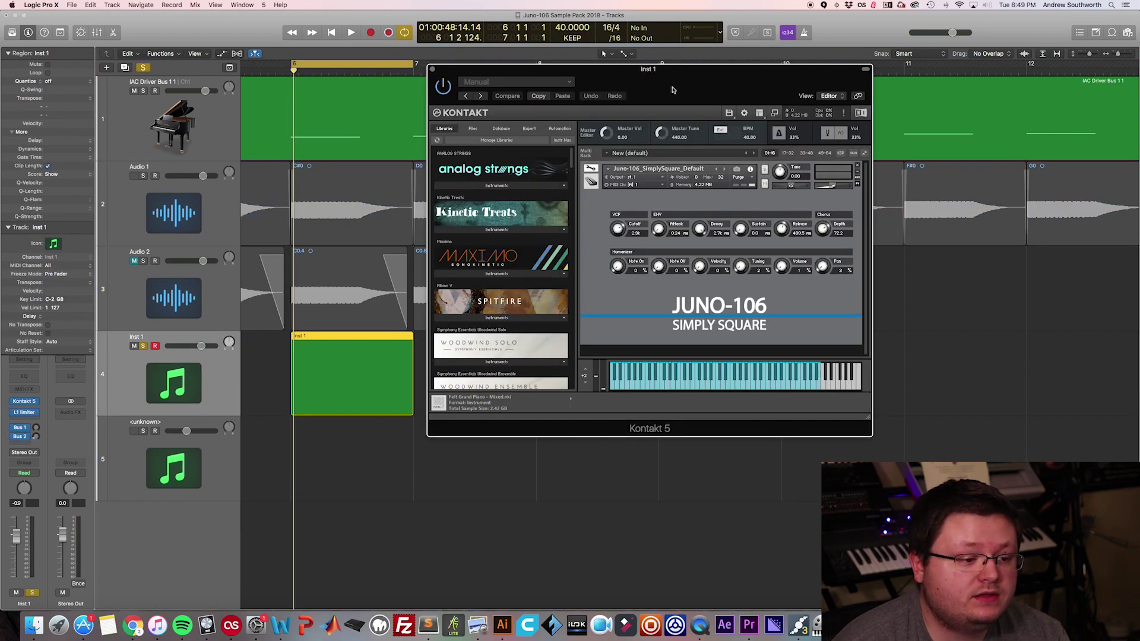
Open Juno-106_SimplySquare_Default's edit panels and show its Mapping Editor, shifting Kontakt's window left
drag(672, 89, 634, 90)
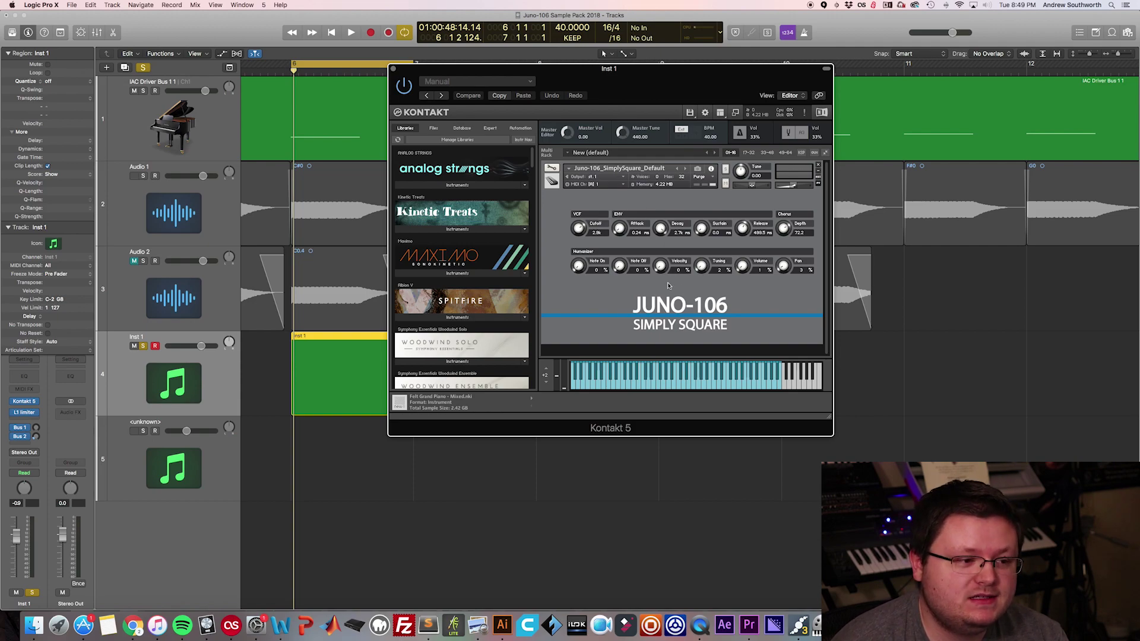
click(553, 169)
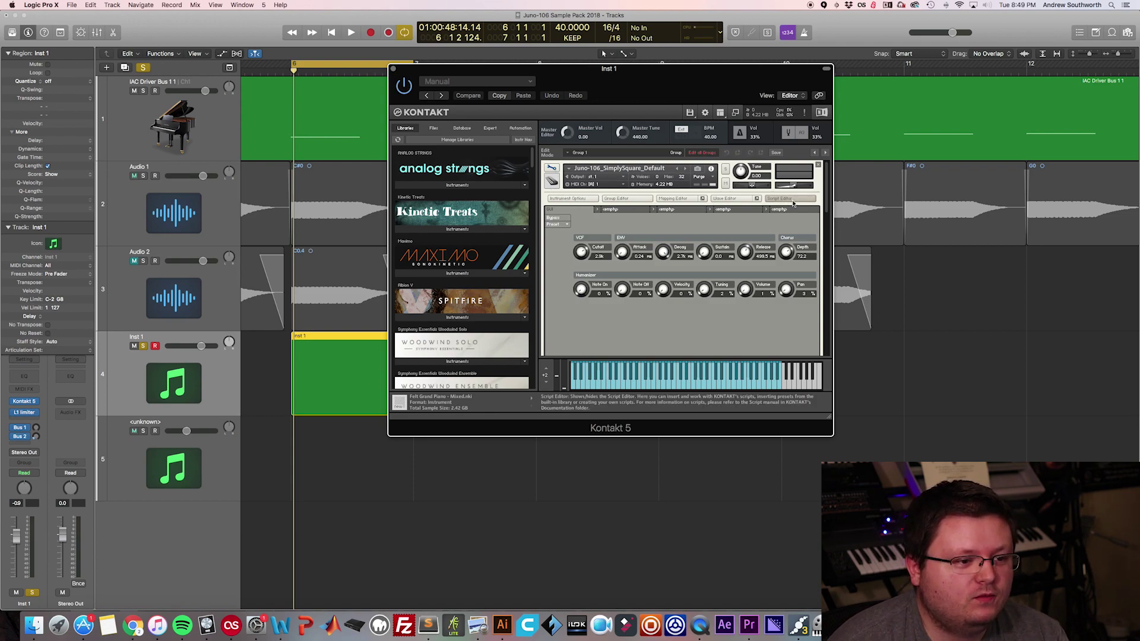
click(553, 168)
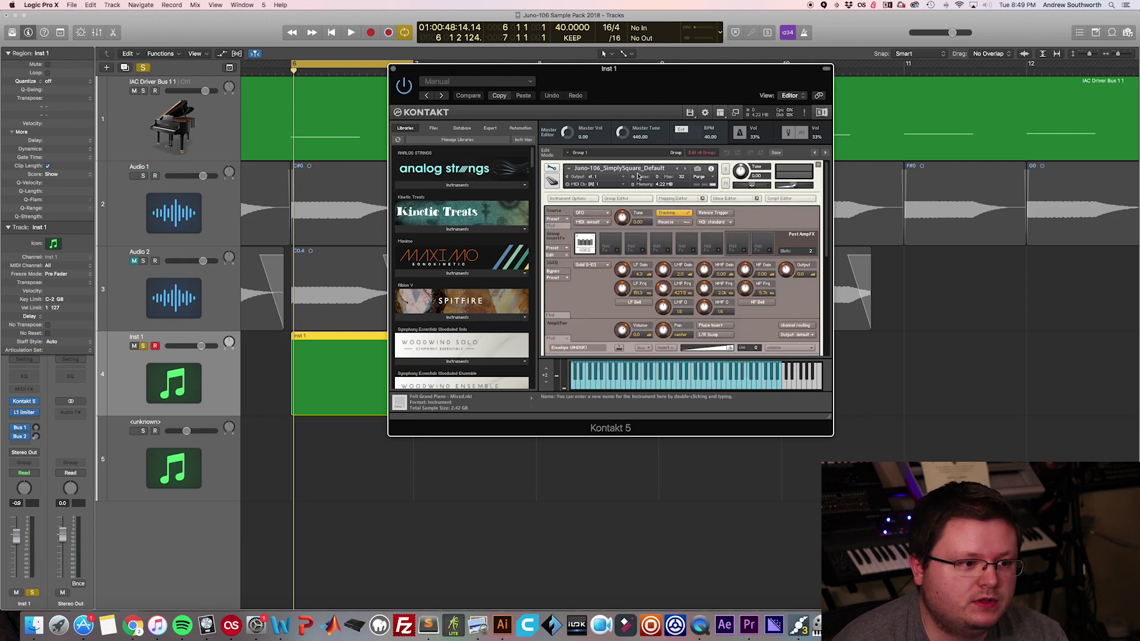
click(674, 199)
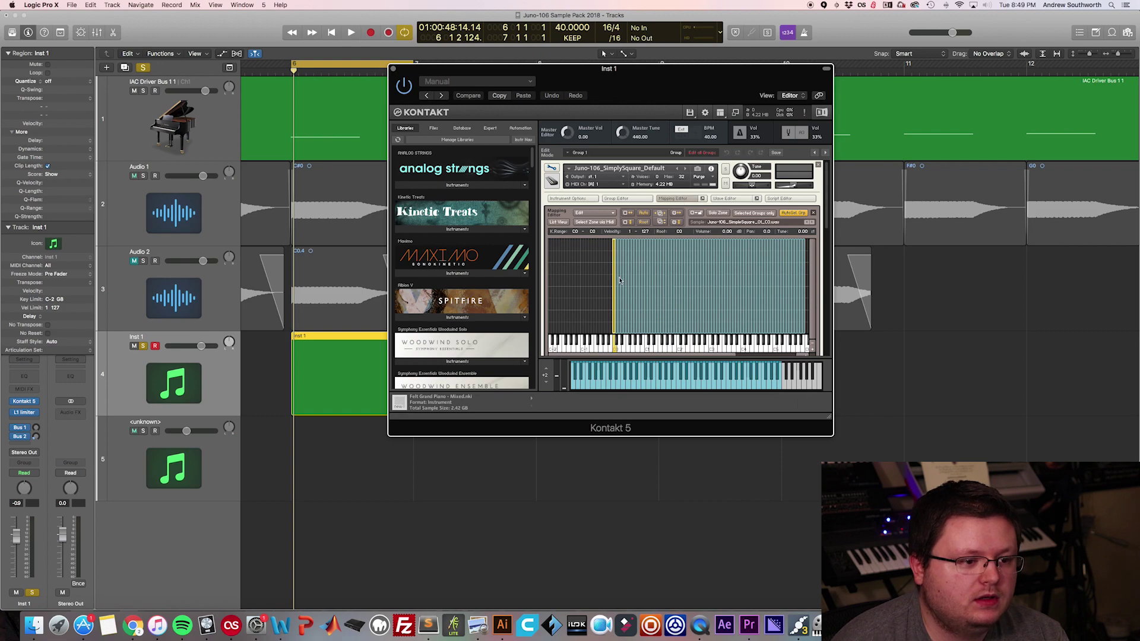
drag(758, 81, 688, 85)
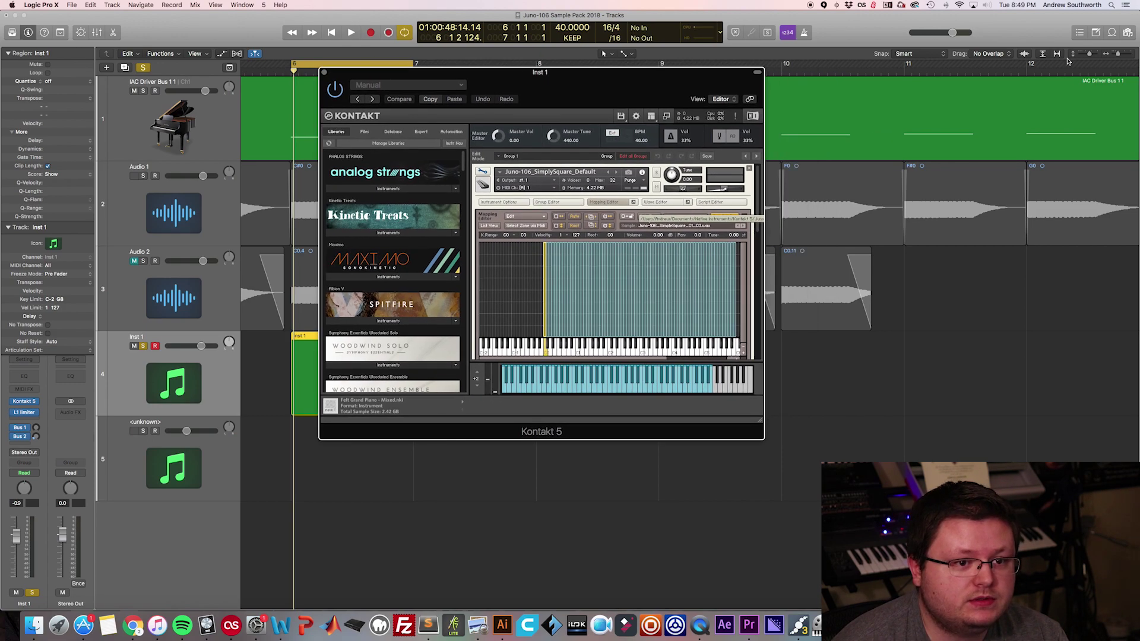
Browse All Files > Bounces in Logic's Browser and preview the first Juno-106 sample files
click(1127, 34)
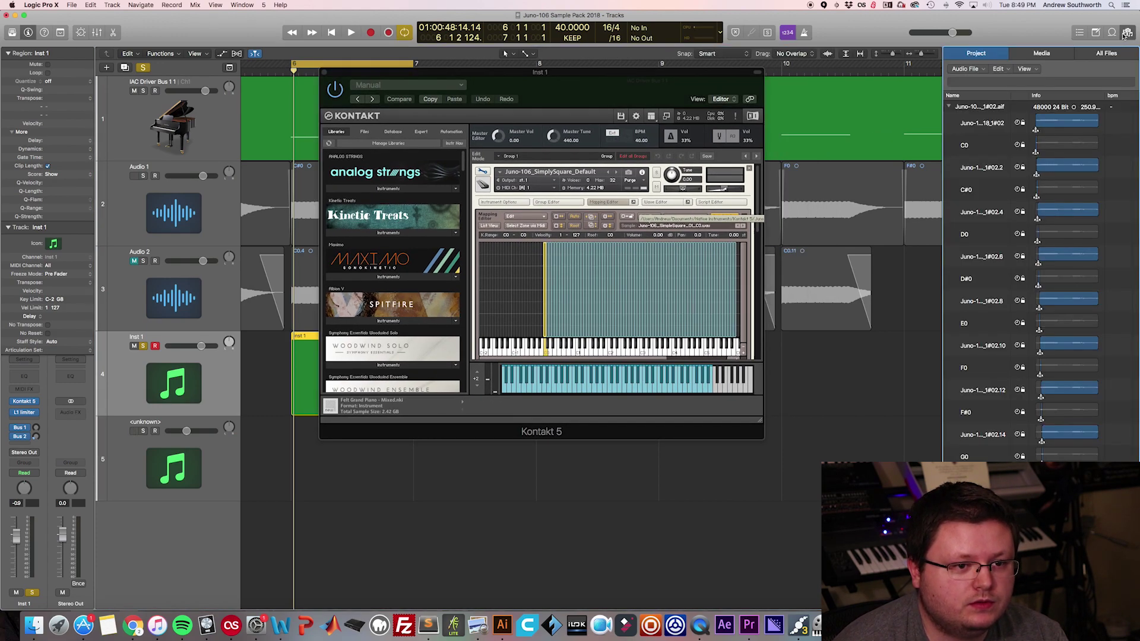
click(1096, 55)
double_click(969, 138)
click(983, 139)
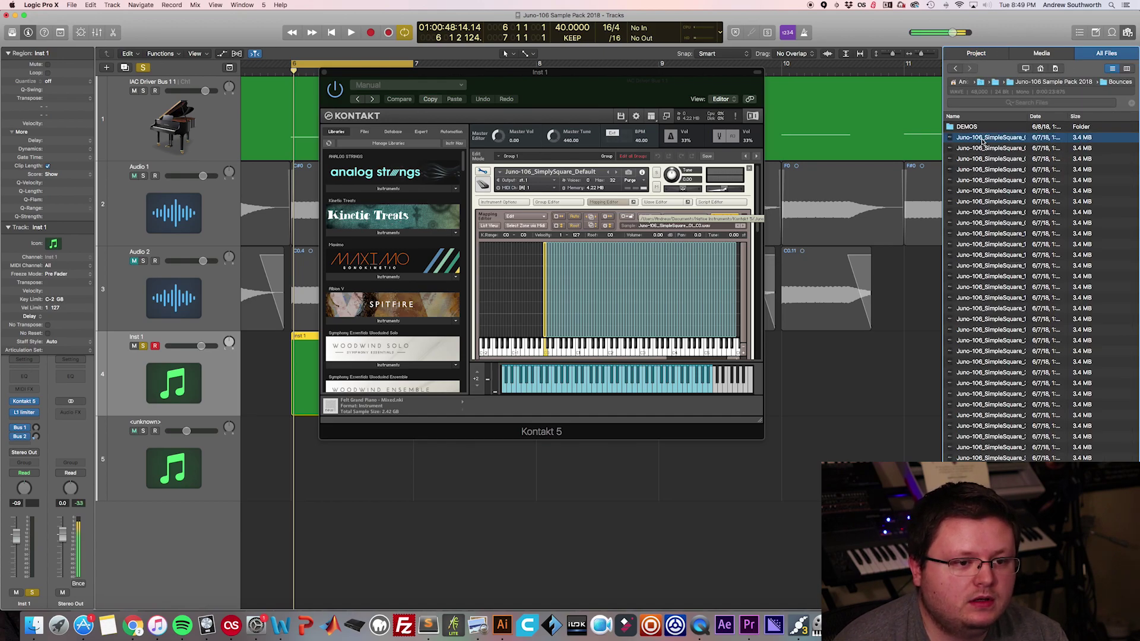
click(991, 151)
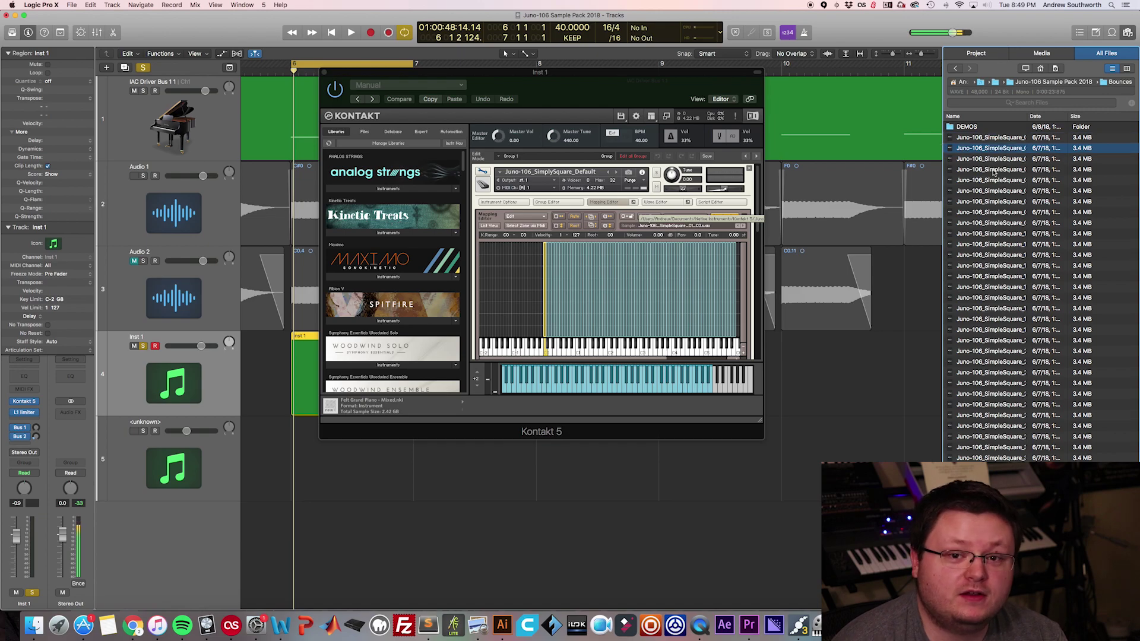
scroll(995, 172, down, 3)
scroll(995, 178, up, 3)
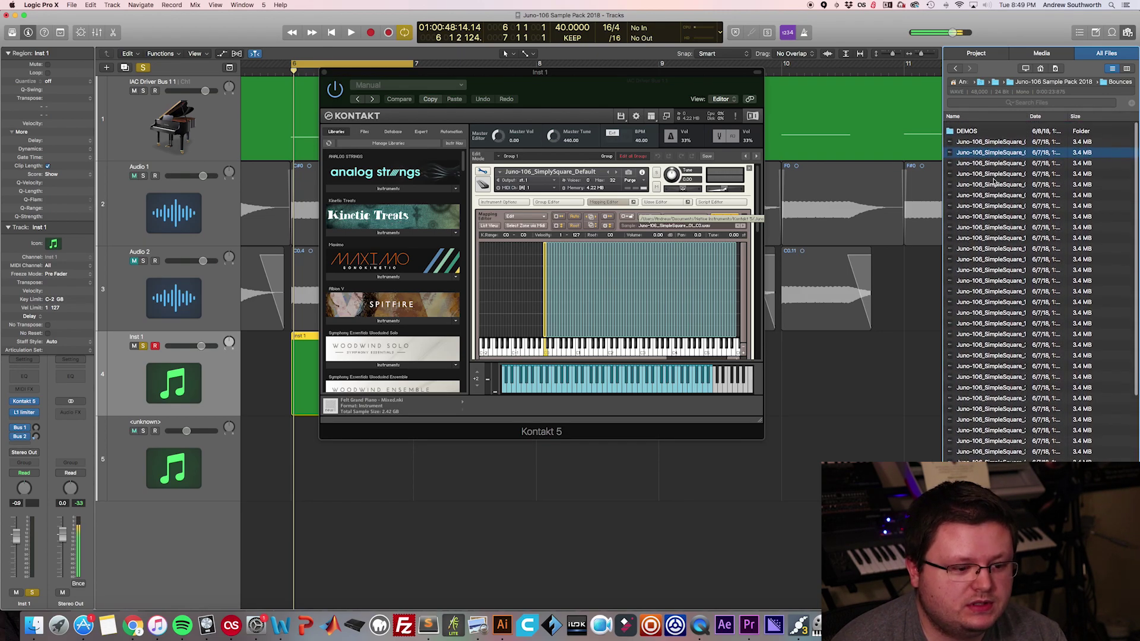
Drag all 72 Juno-106 sample WAVs into Kontakt's mapping grid and select every new zone
key(super+a)
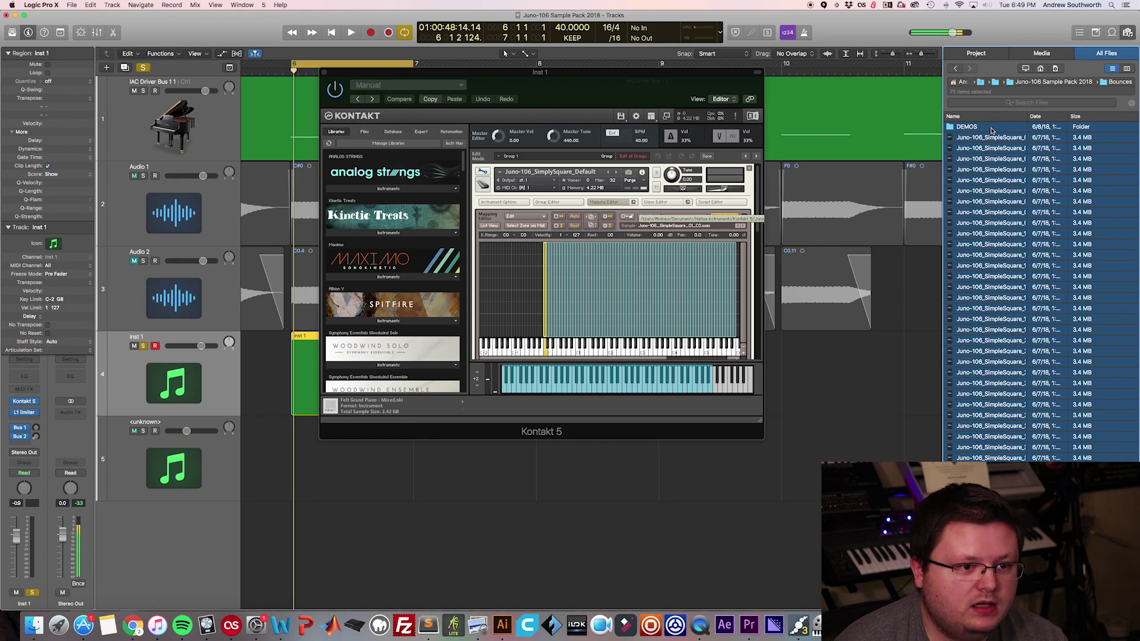
shift+click(1006, 144)
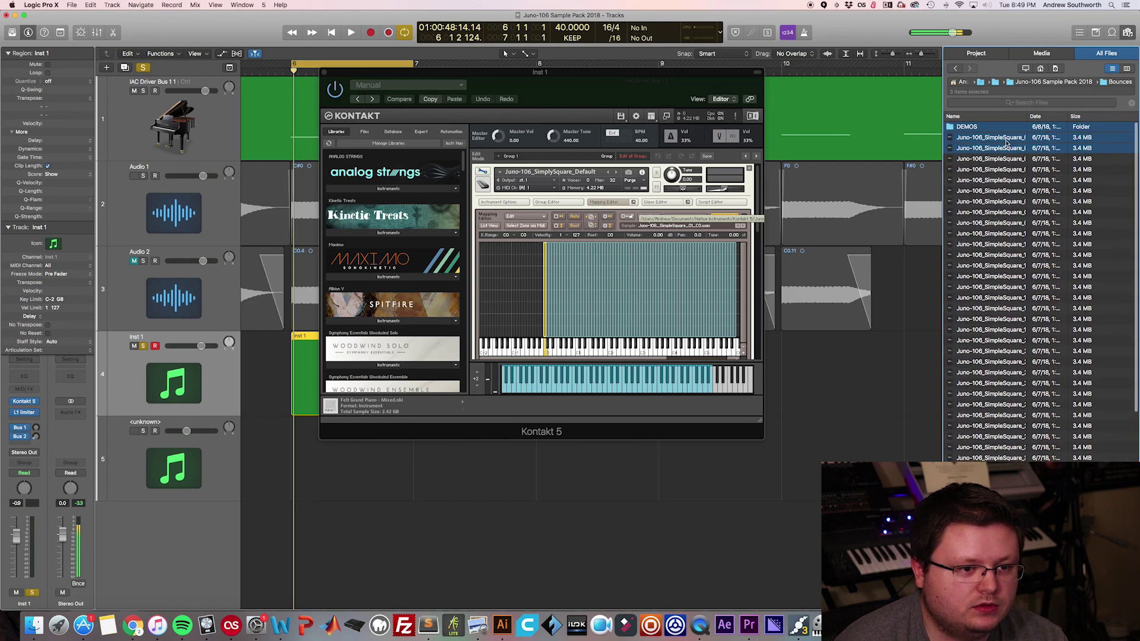
key(Down)
scroll(1039, 291, down, 5)
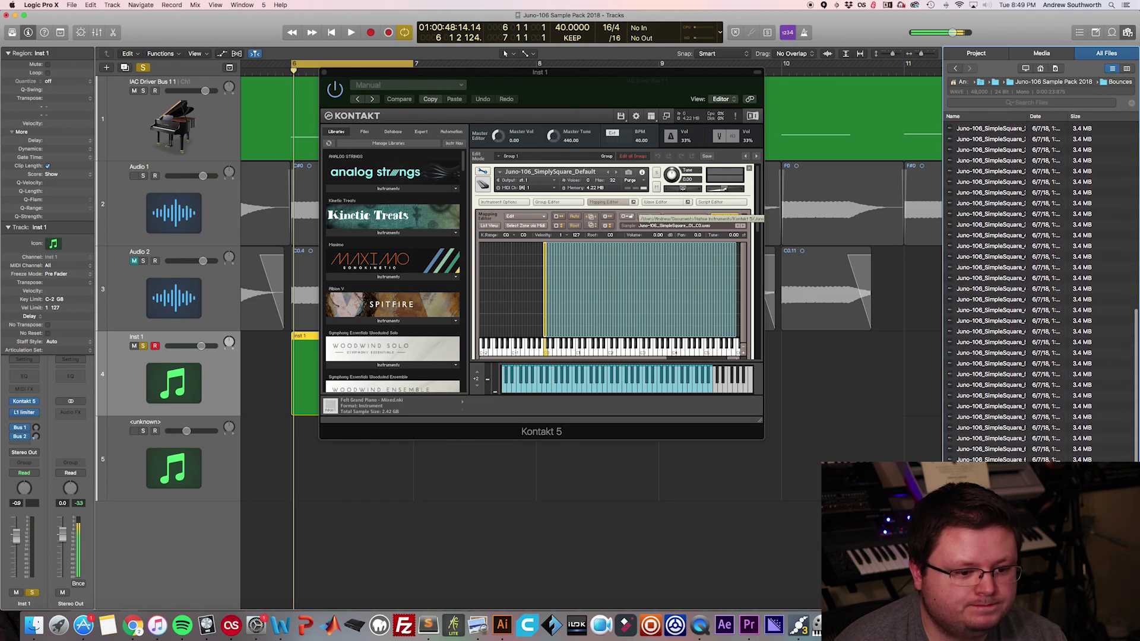
key(super+a)
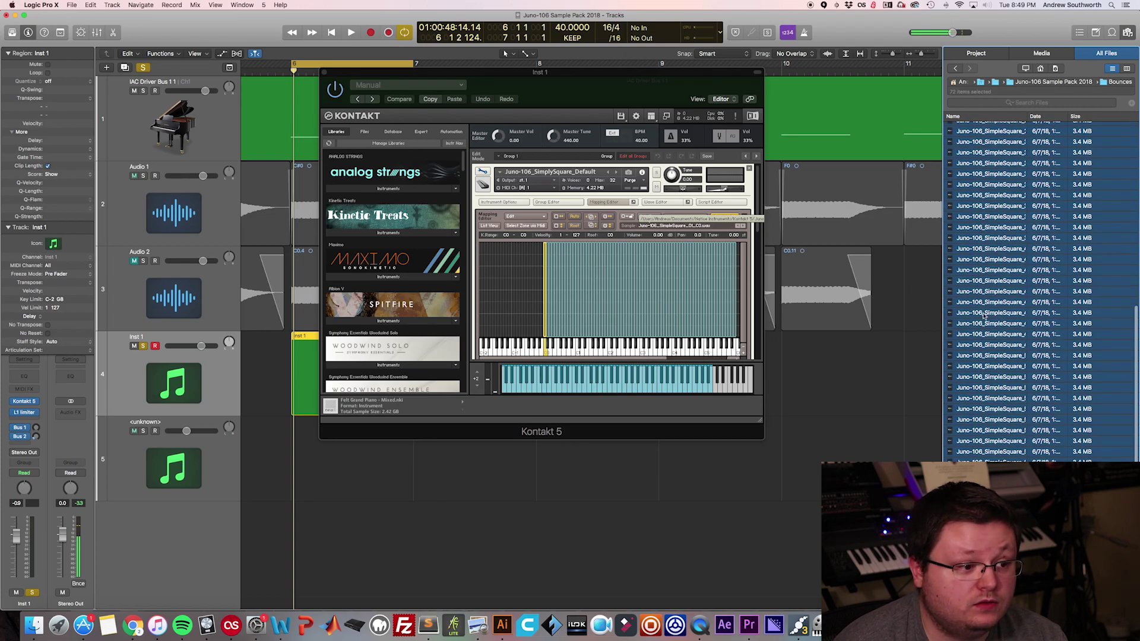
drag(989, 316, 1041, 300)
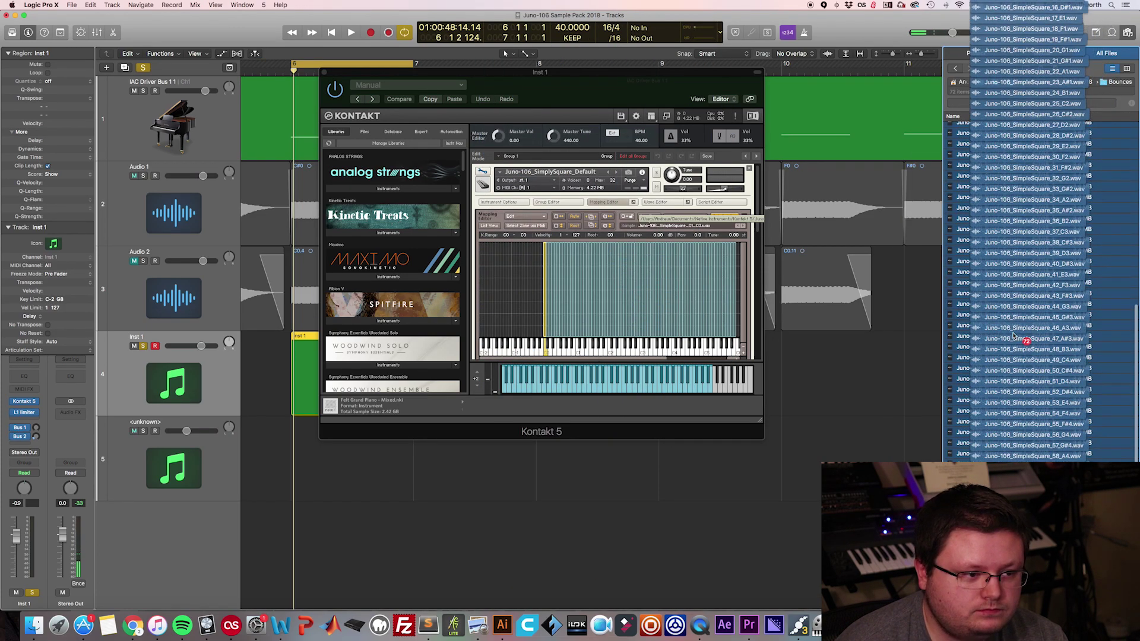
click(525, 280)
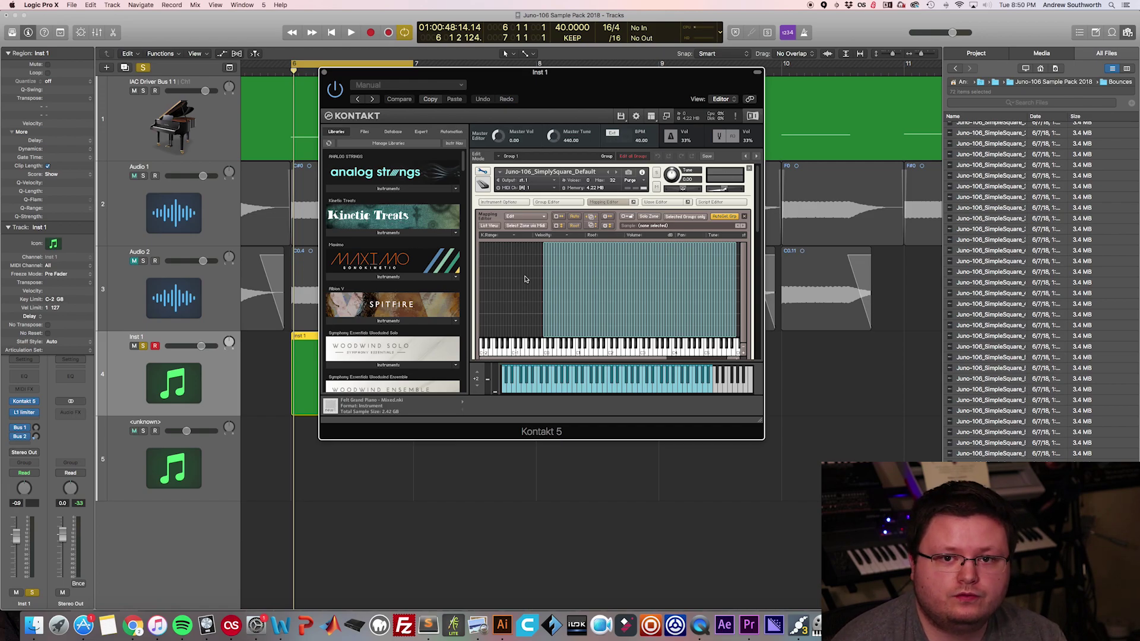
key(super+a)
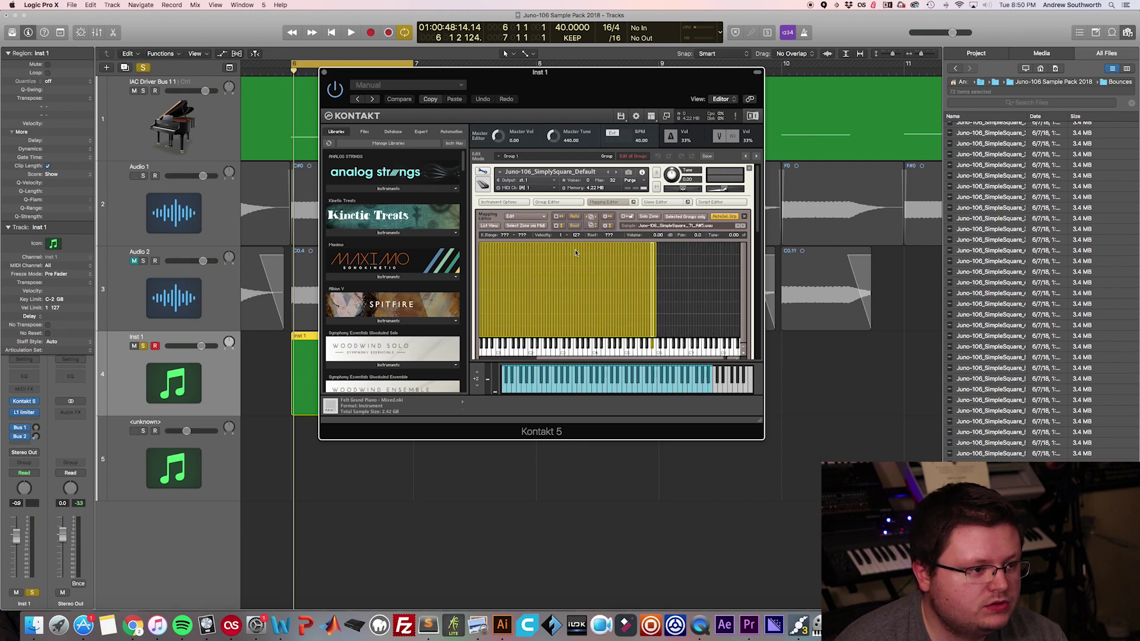
right_click(581, 250)
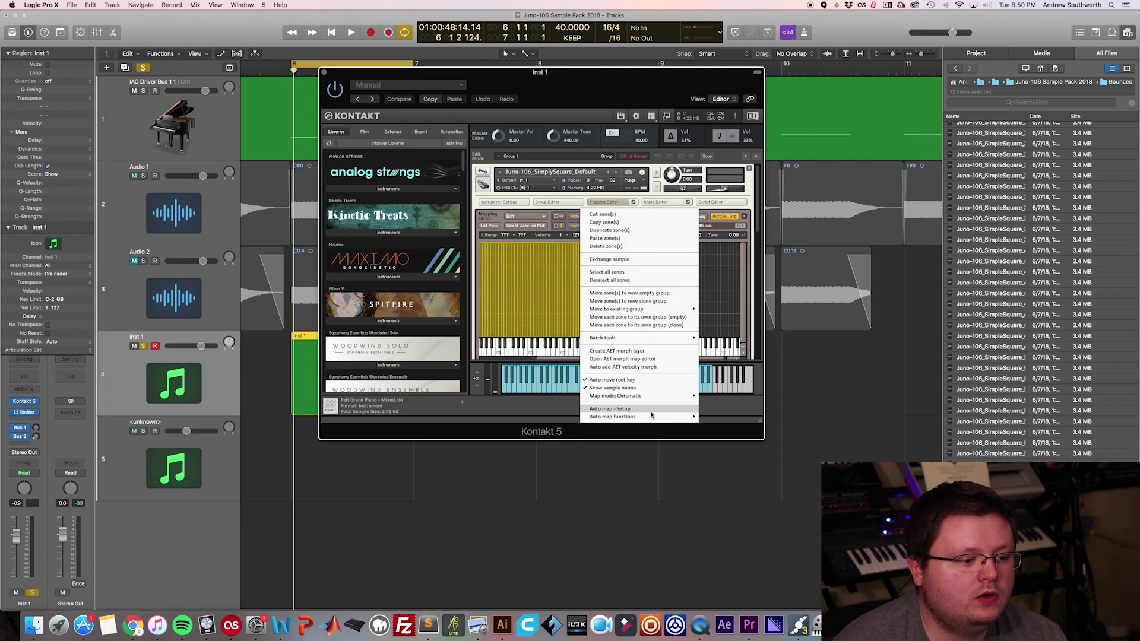
In Auto map Setup, set the file name's note token to Place Root Key and apply
click(651, 411)
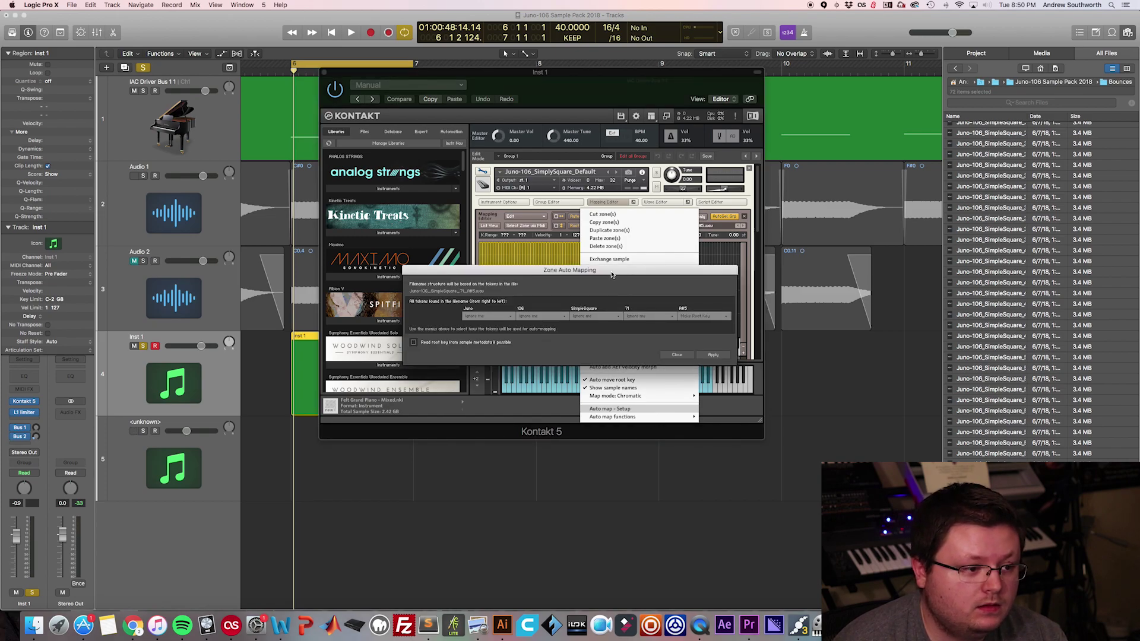
drag(613, 275, 601, 256)
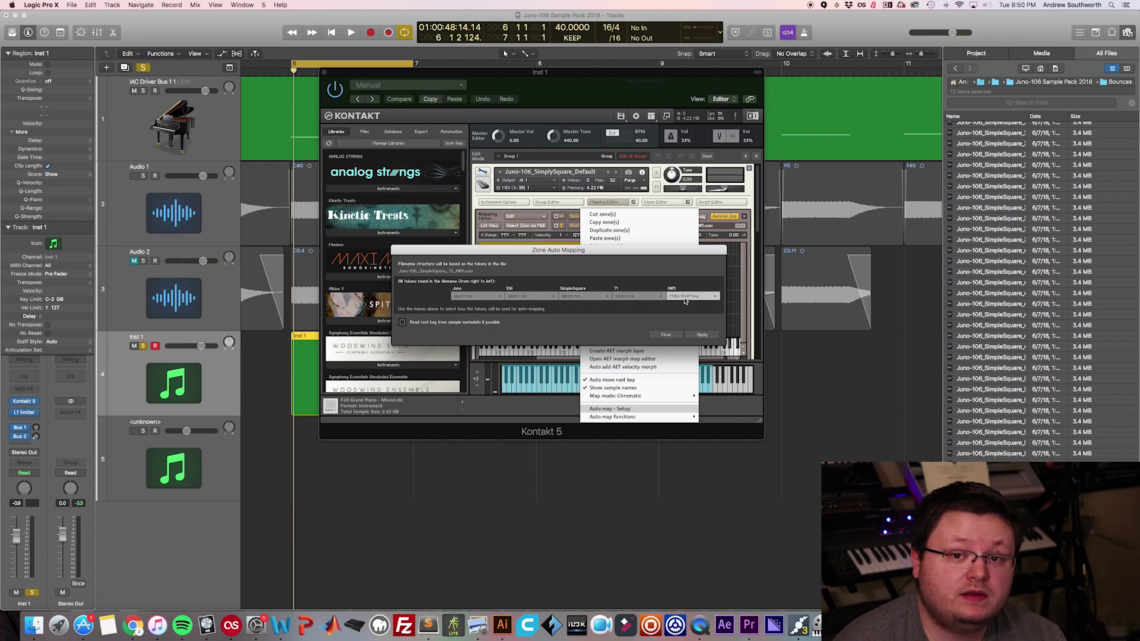
click(670, 336)
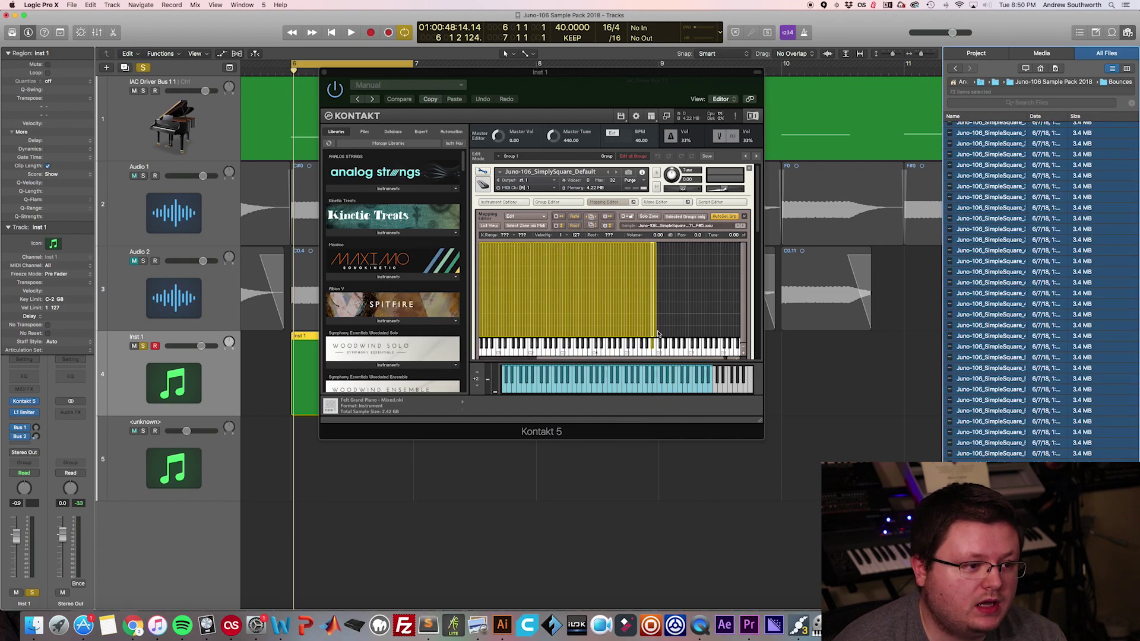
Run Auto-map selected so each zone lands on its root key across the keyboard
right_click(572, 276)
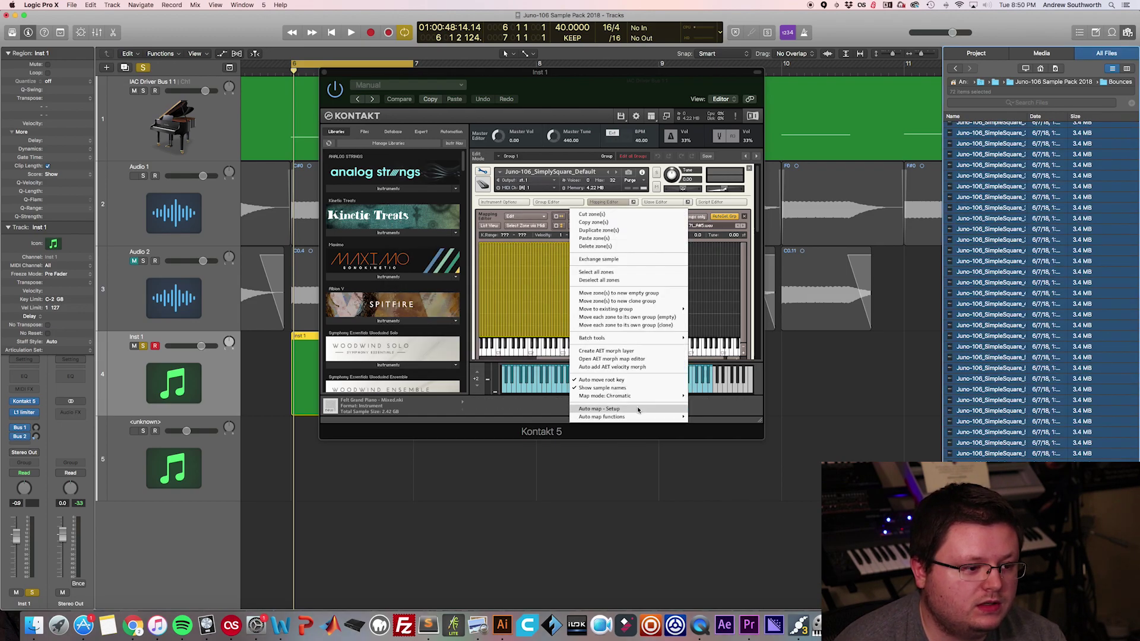
mouse_move(634, 419)
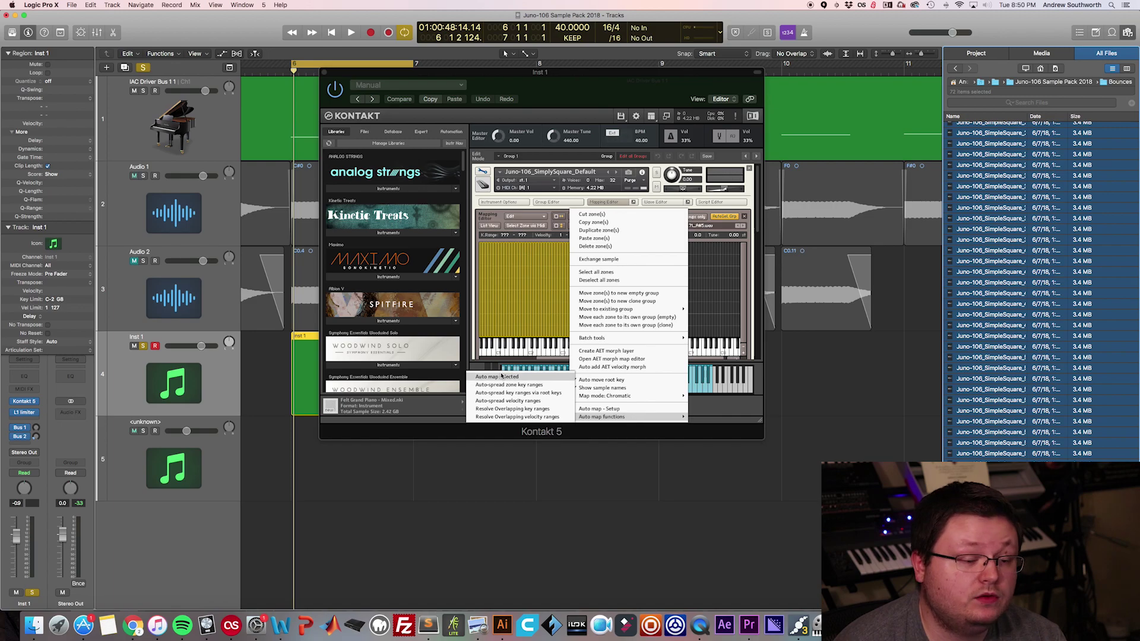
click(698, 300)
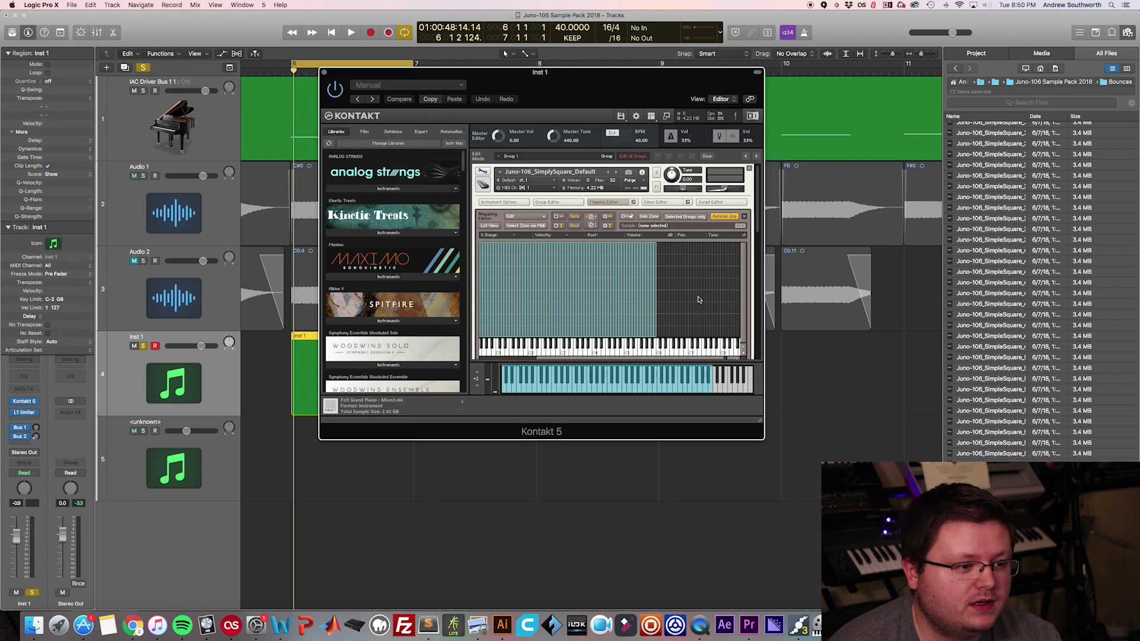
scroll(697, 296, left, 3)
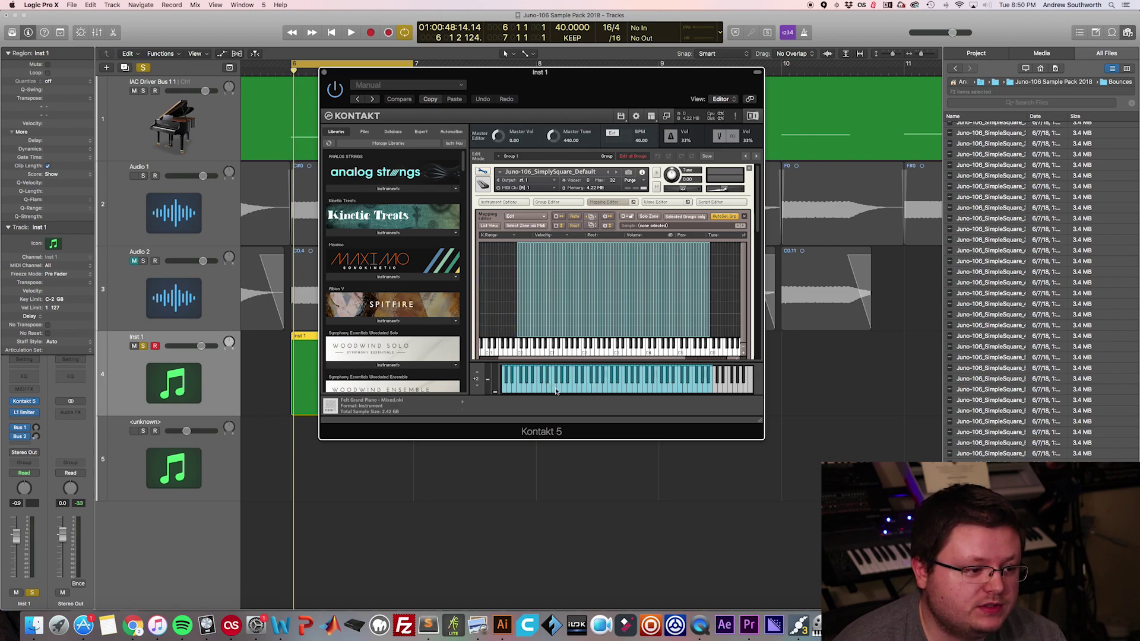
click(558, 391)
click(615, 393)
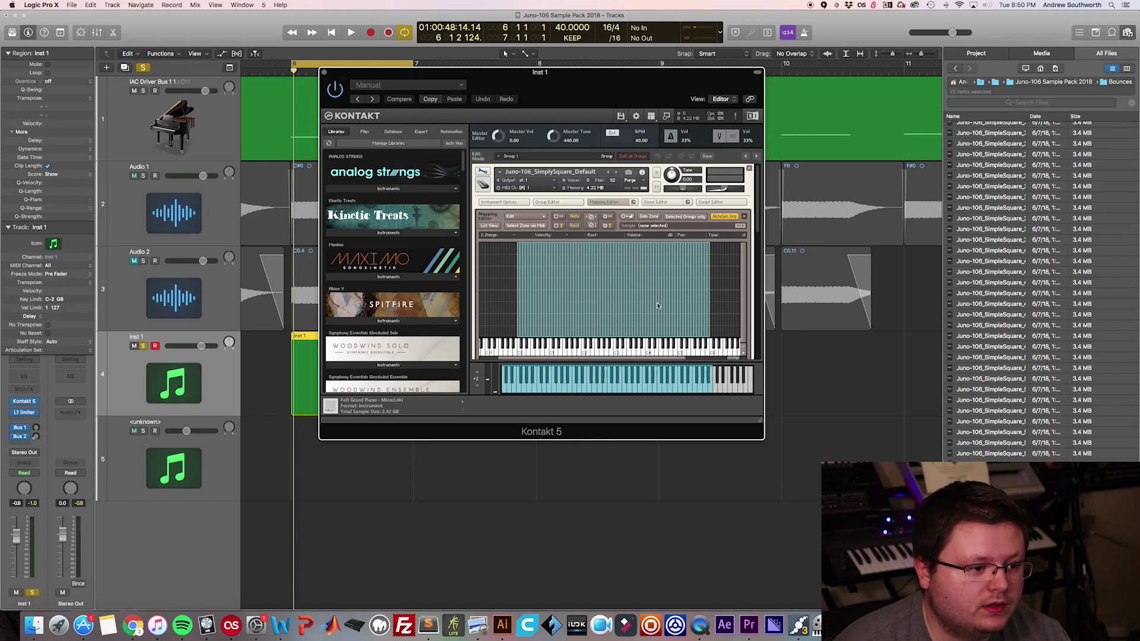
scroll(656, 306, down, 3)
scroll(657, 306, down, 3)
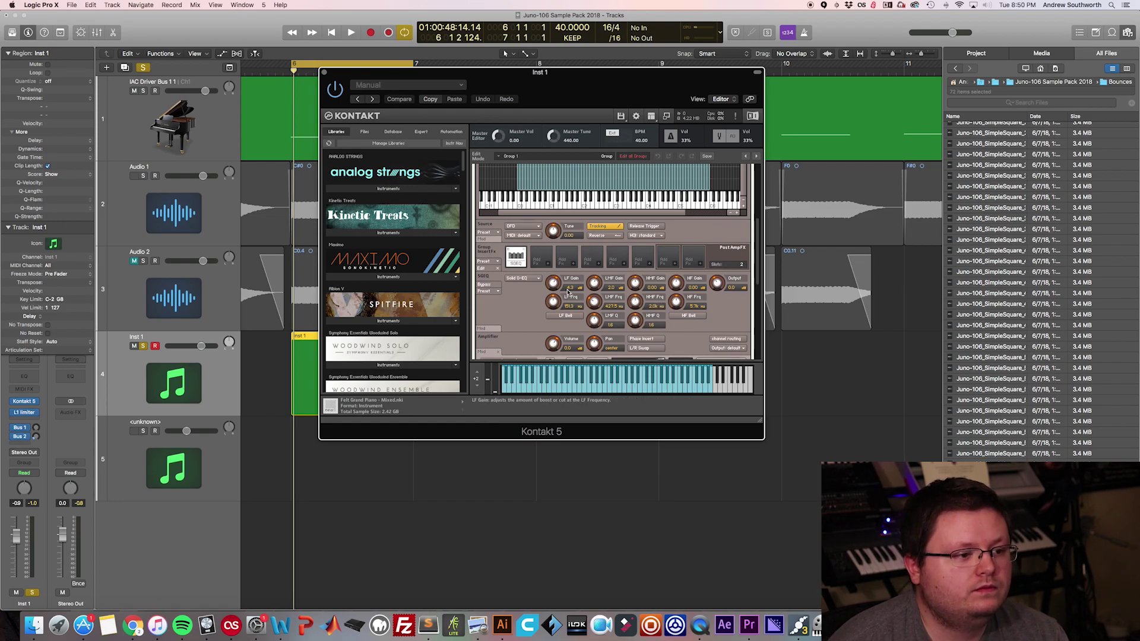
scroll(553, 301, down, 8)
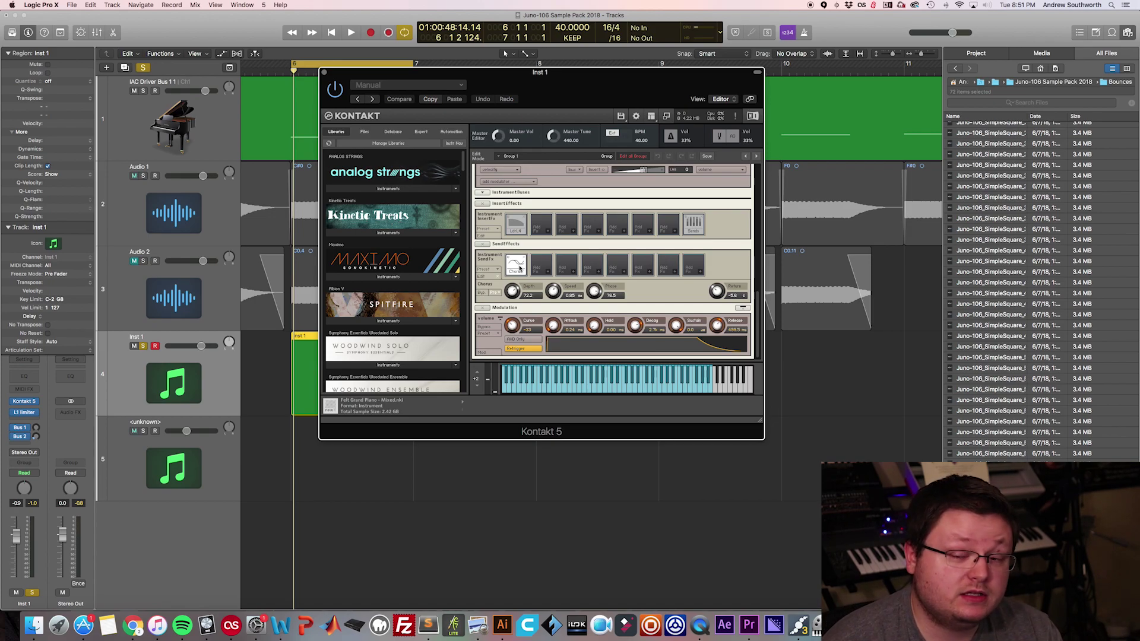
Expand the Ldr L4 insert effect to reveal Cutoff, Reso and Gain, then scroll the rack back up
click(515, 232)
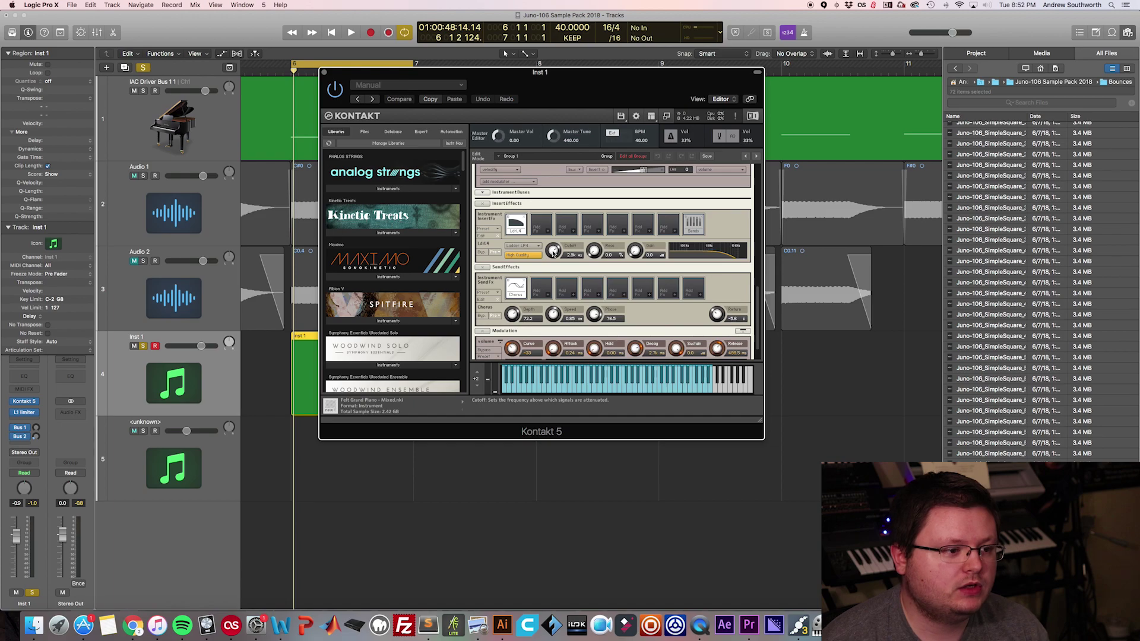
scroll(555, 261, up, 10)
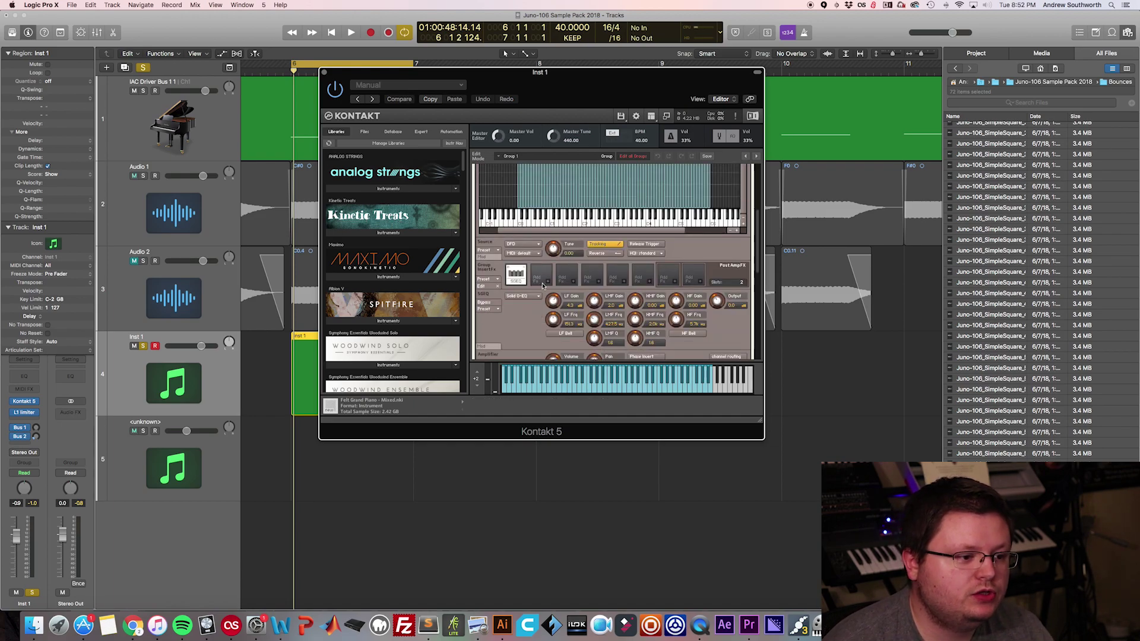
scroll(523, 288, down, 10)
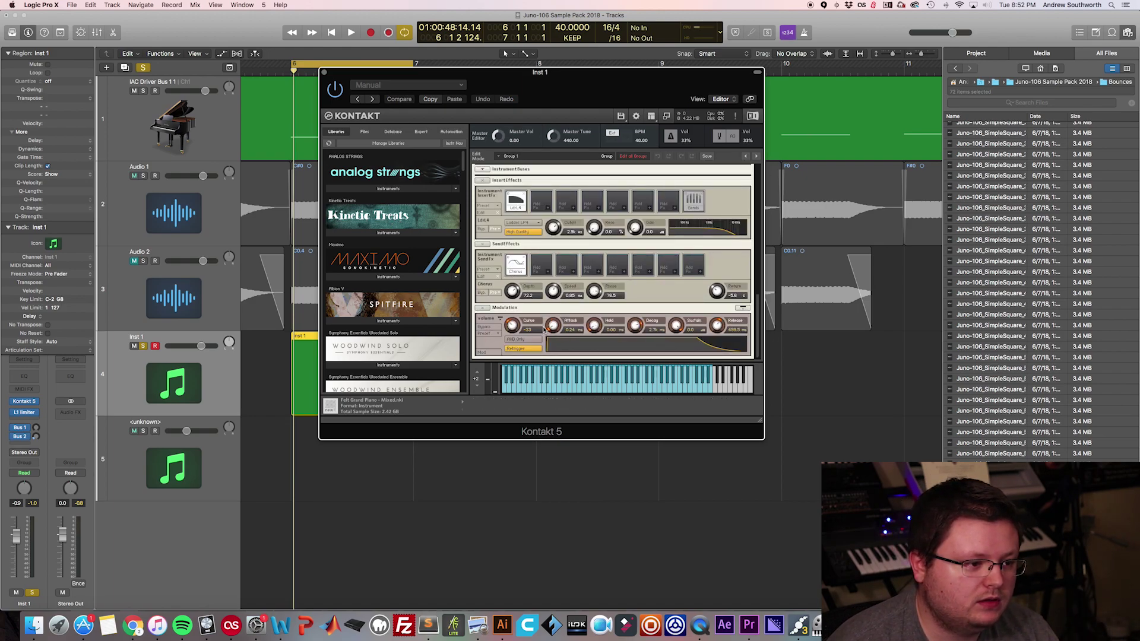
scroll(542, 329, up, 10)
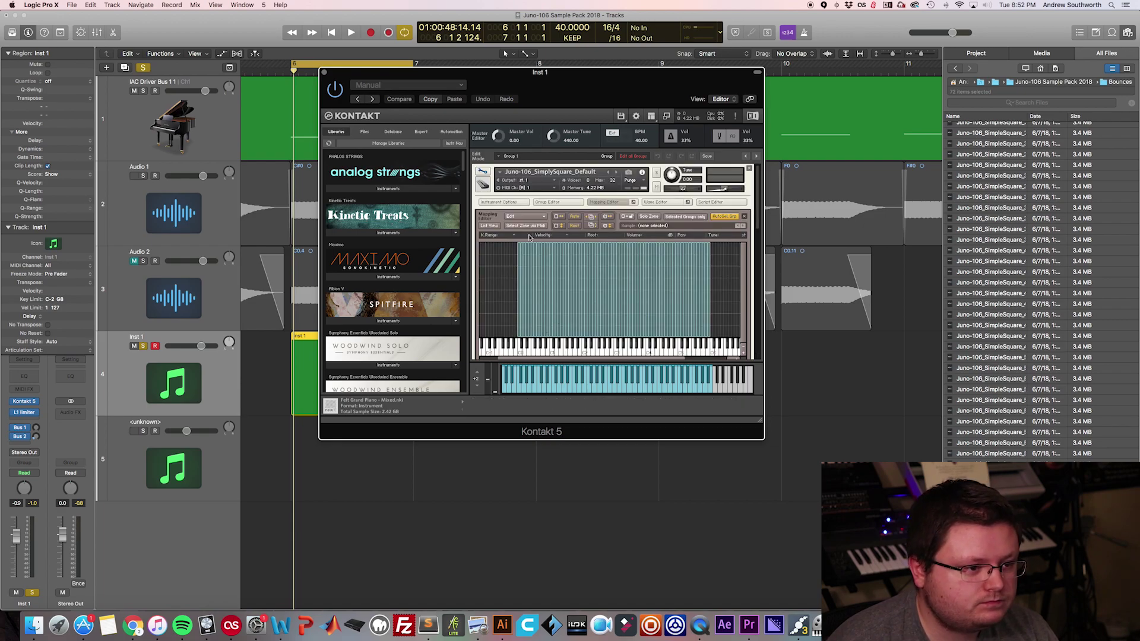
click(712, 202)
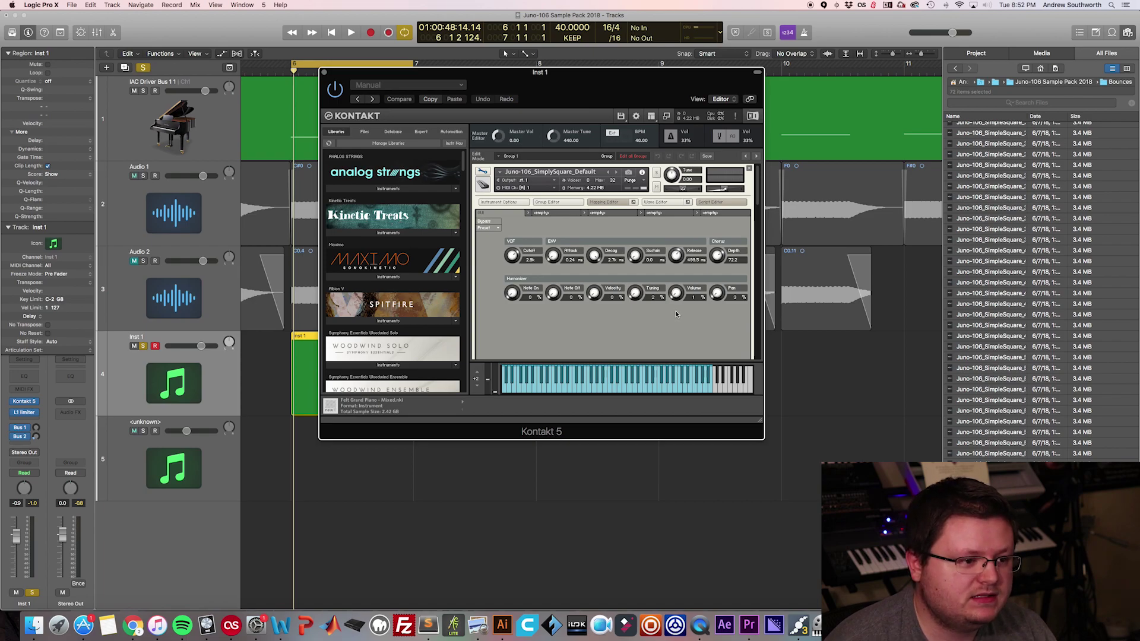
scroll(668, 307, down, 6)
scroll(668, 307, down, 3)
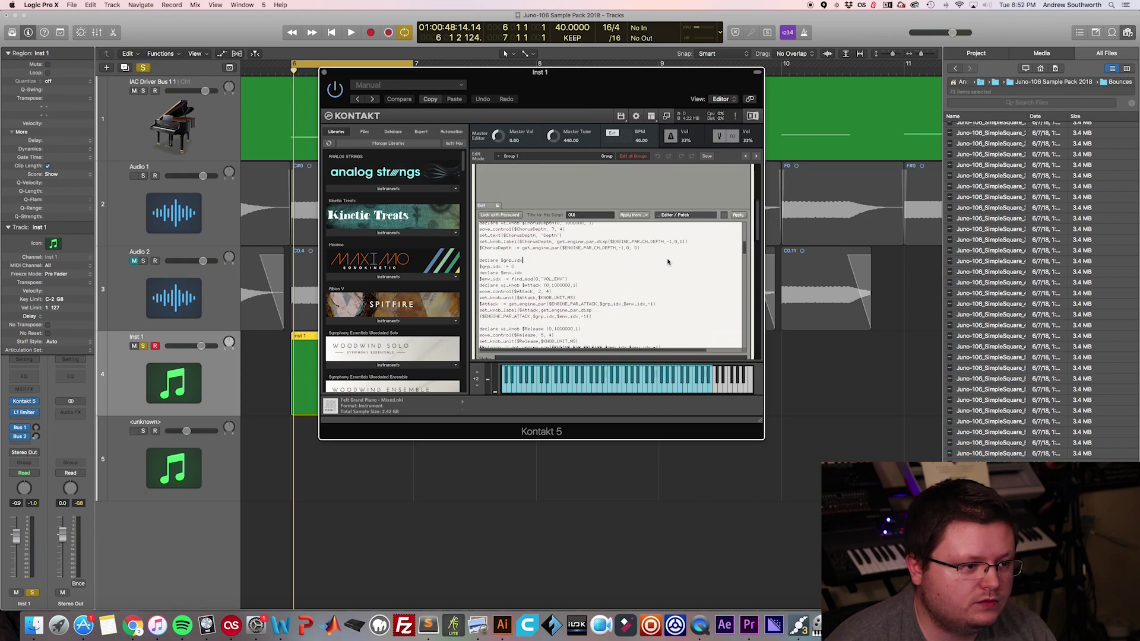
scroll(658, 285, up, 5)
scroll(656, 285, up, 1)
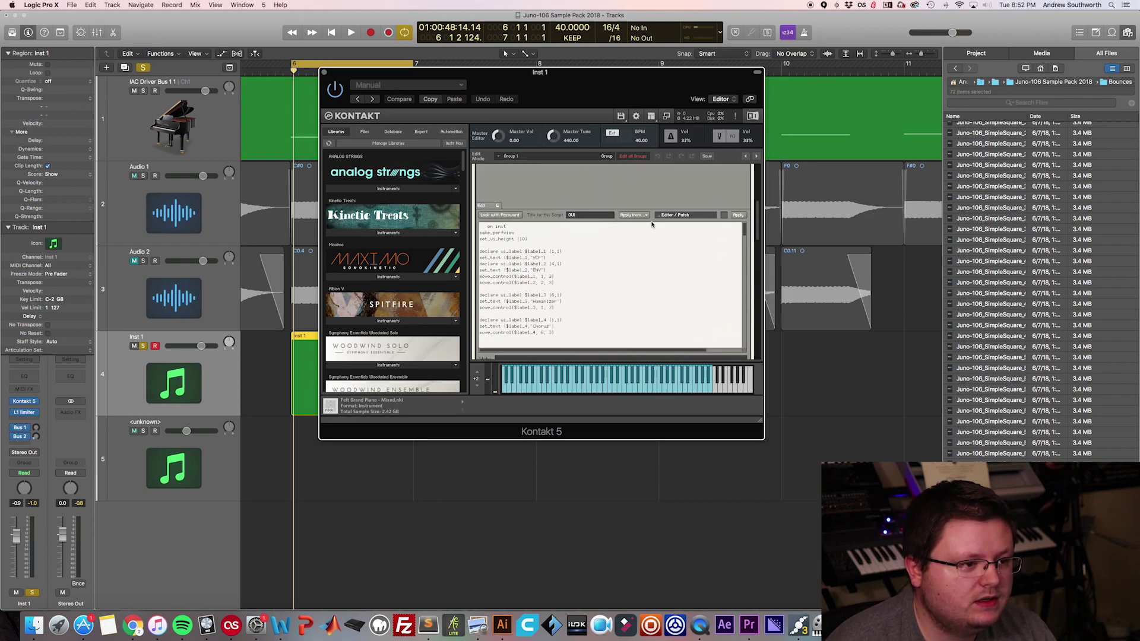
scroll(651, 222, up, 4)
scroll(651, 222, up, 2)
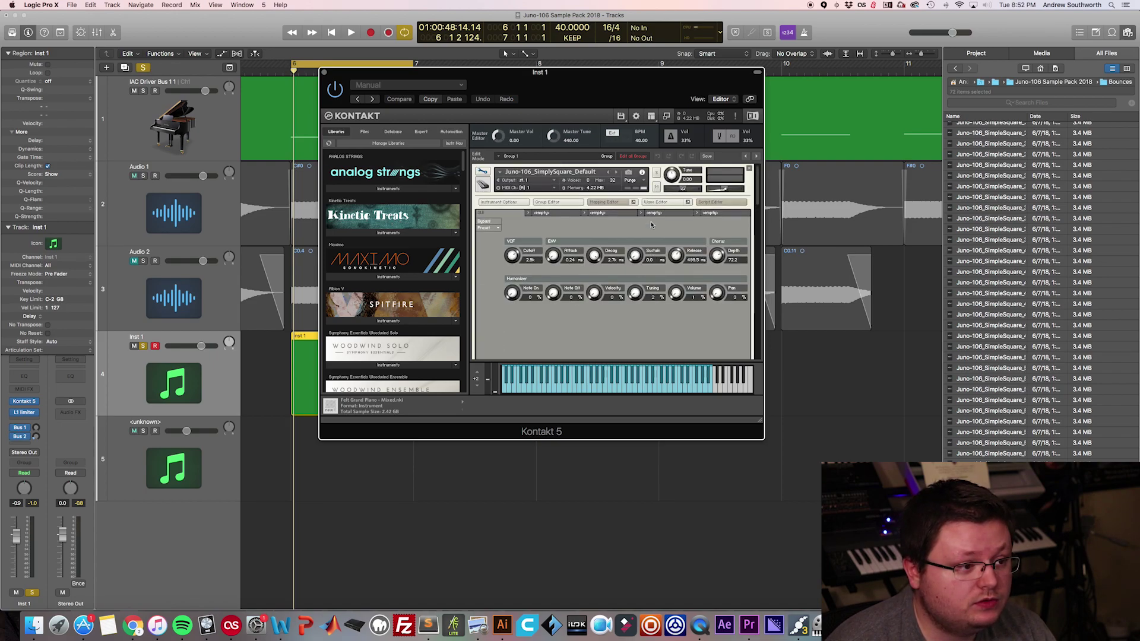
click(487, 228)
mouse_move(489, 236)
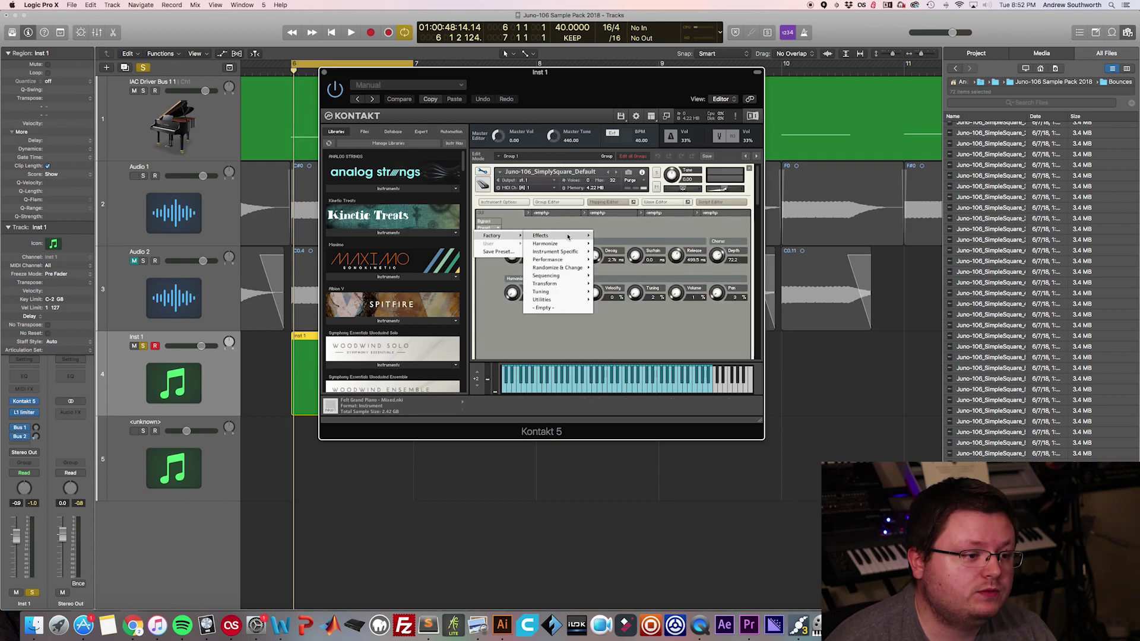
mouse_move(546, 276)
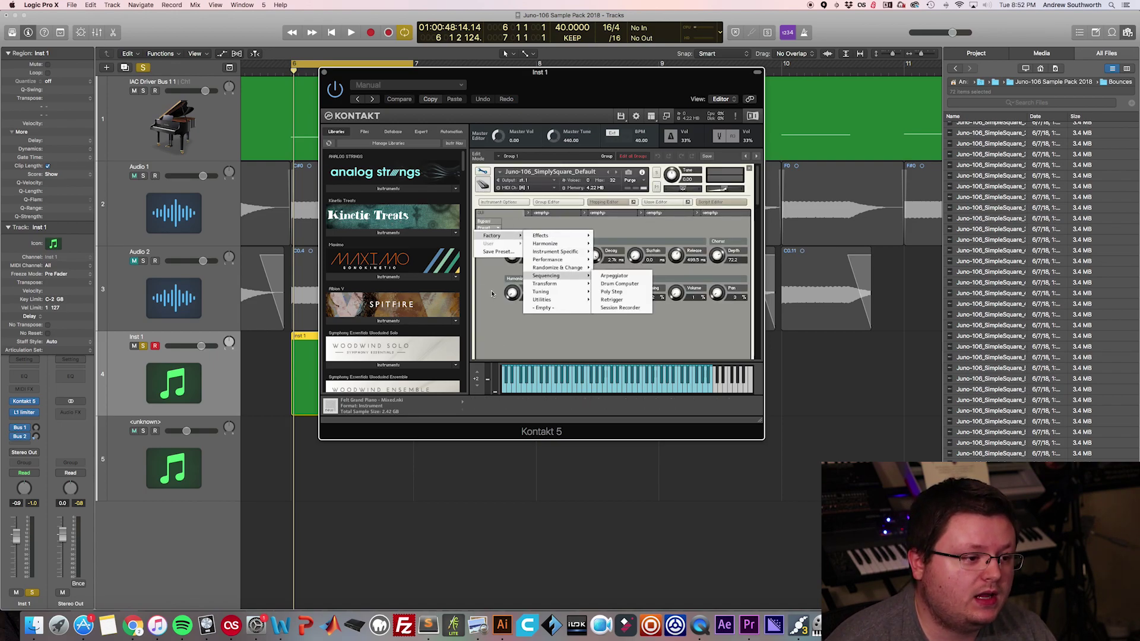
click(523, 343)
scroll(537, 340, down, 5)
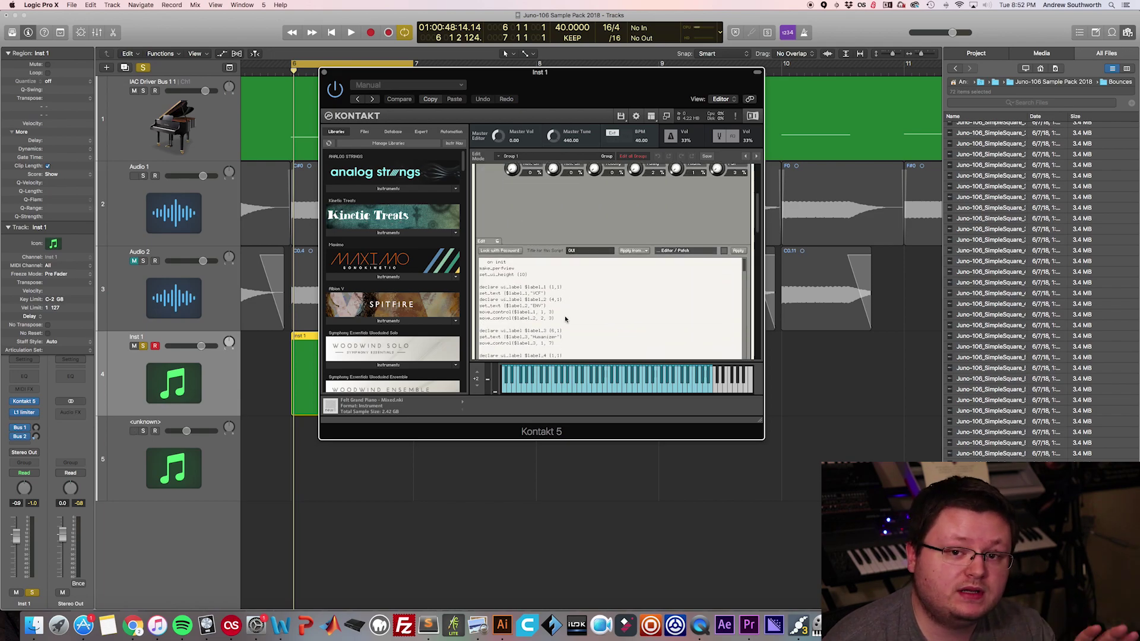
scroll(541, 284, up, 5)
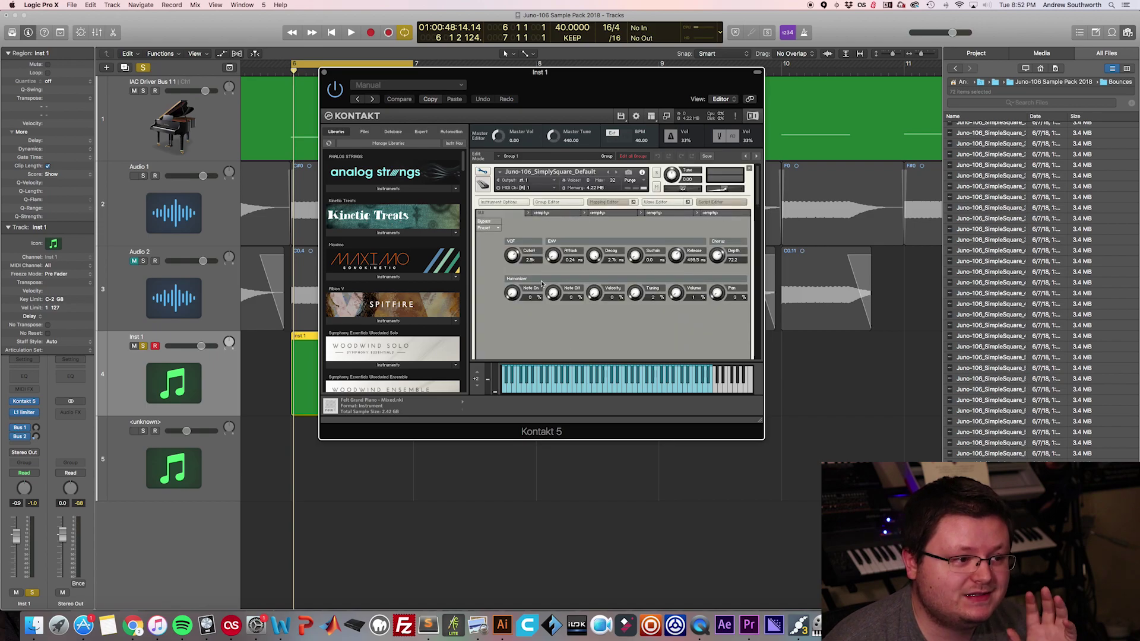
click(483, 171)
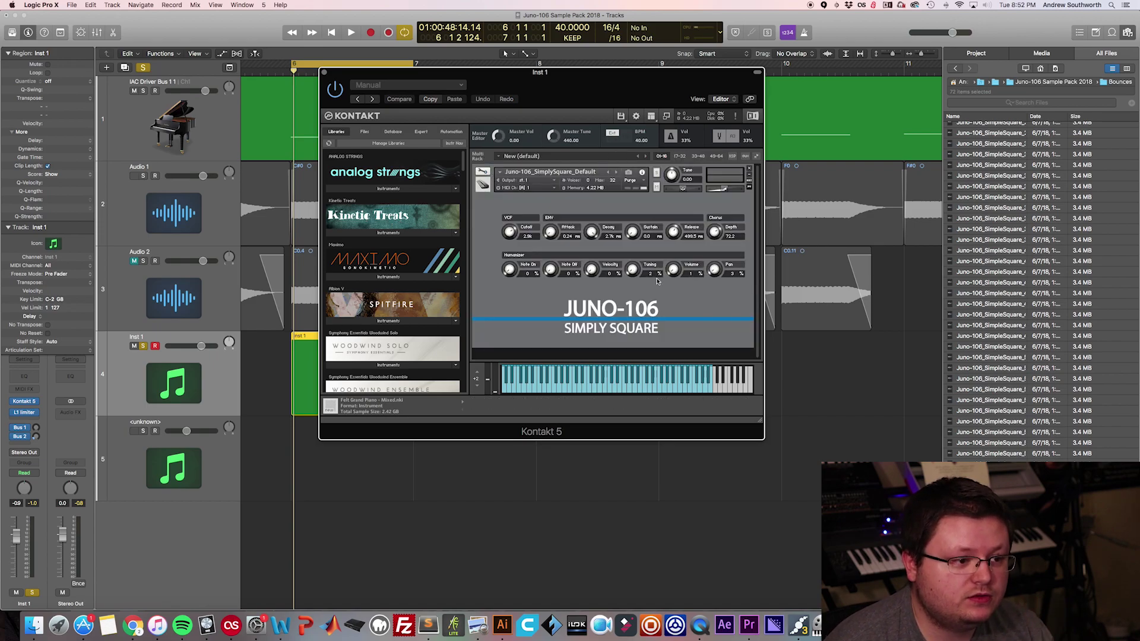
click(483, 171)
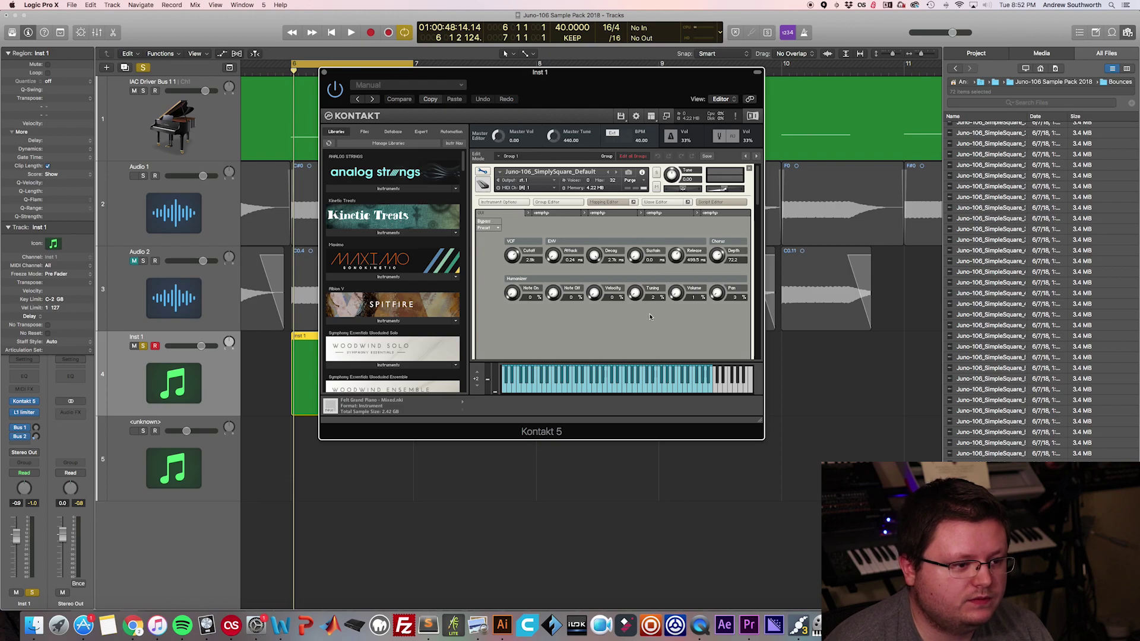
Read through the KSP script code, then exit Edit Mode to the JUNO-106 SIMPLY SQUARE panel
scroll(647, 250, down, 4)
scroll(650, 239, down, 3)
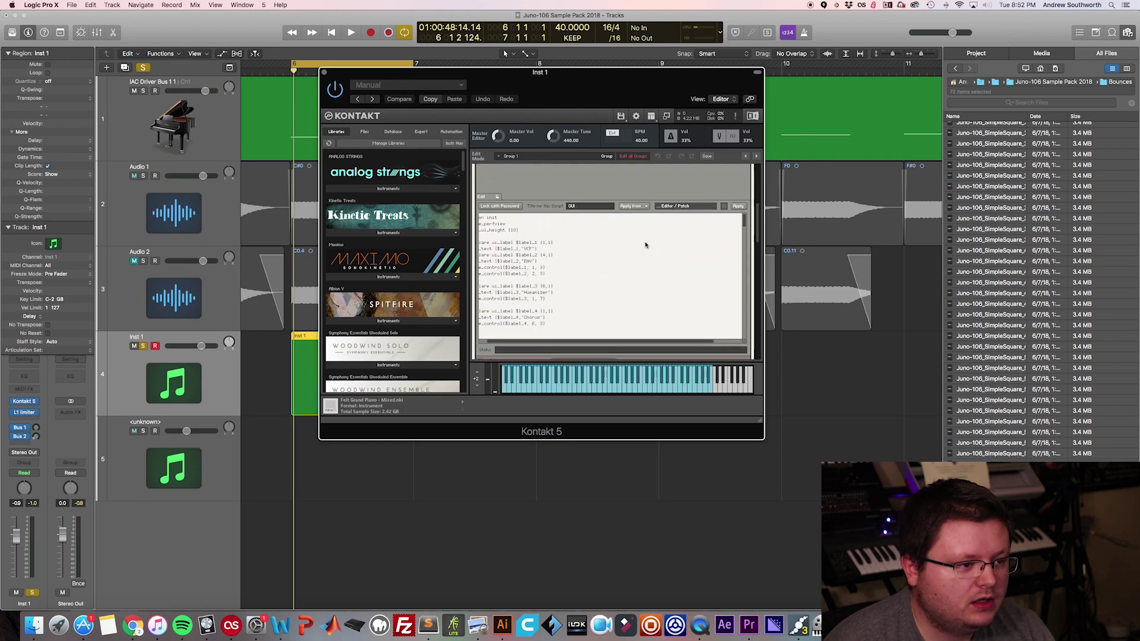
scroll(632, 244, left, 2)
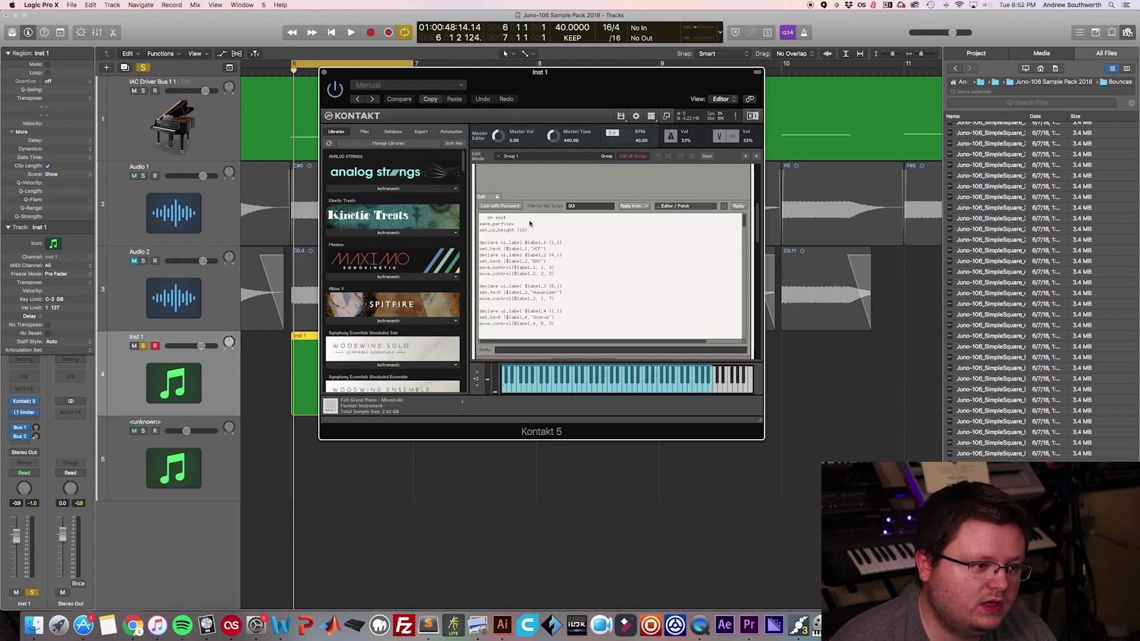
scroll(540, 235, down, 5)
scroll(558, 243, down, 3)
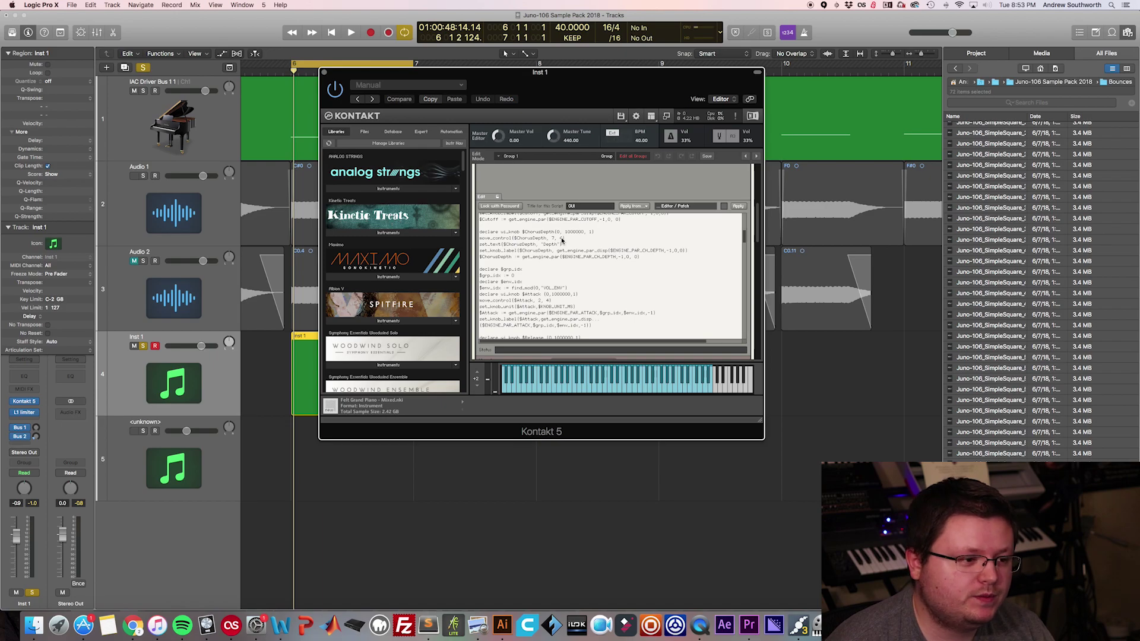
scroll(562, 241, down, 5)
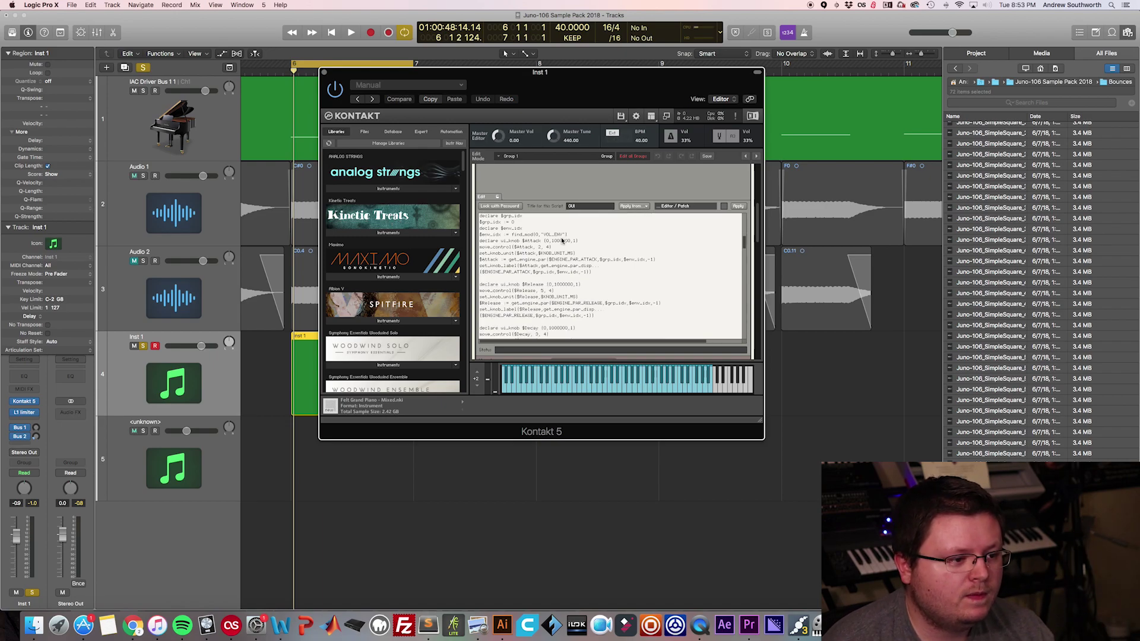
scroll(562, 240, down, 4)
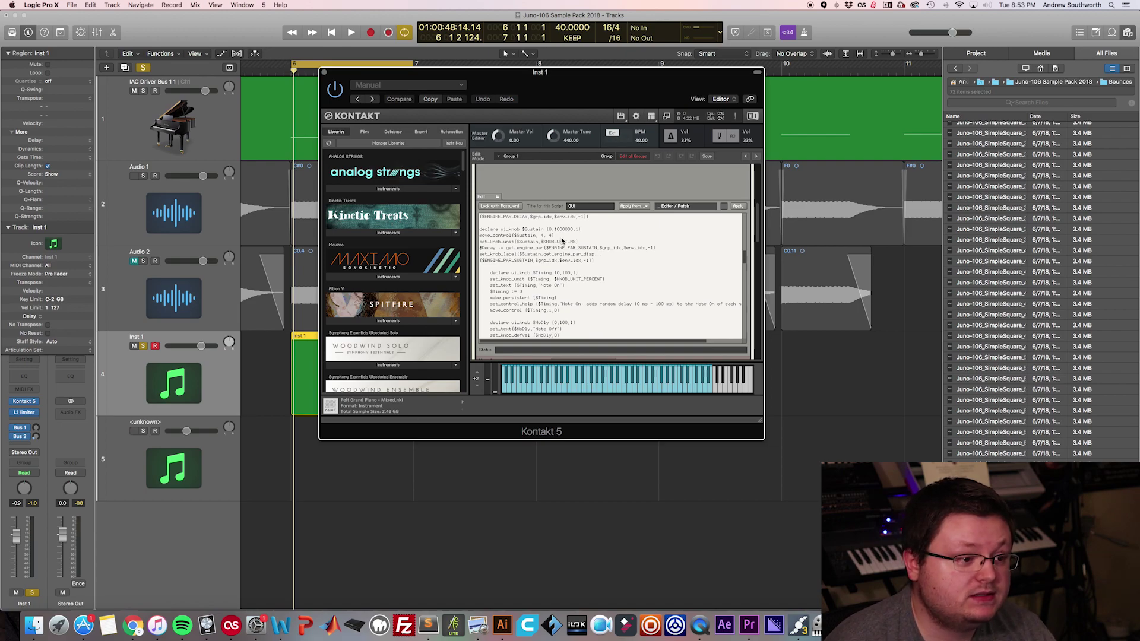
scroll(561, 240, down, 5)
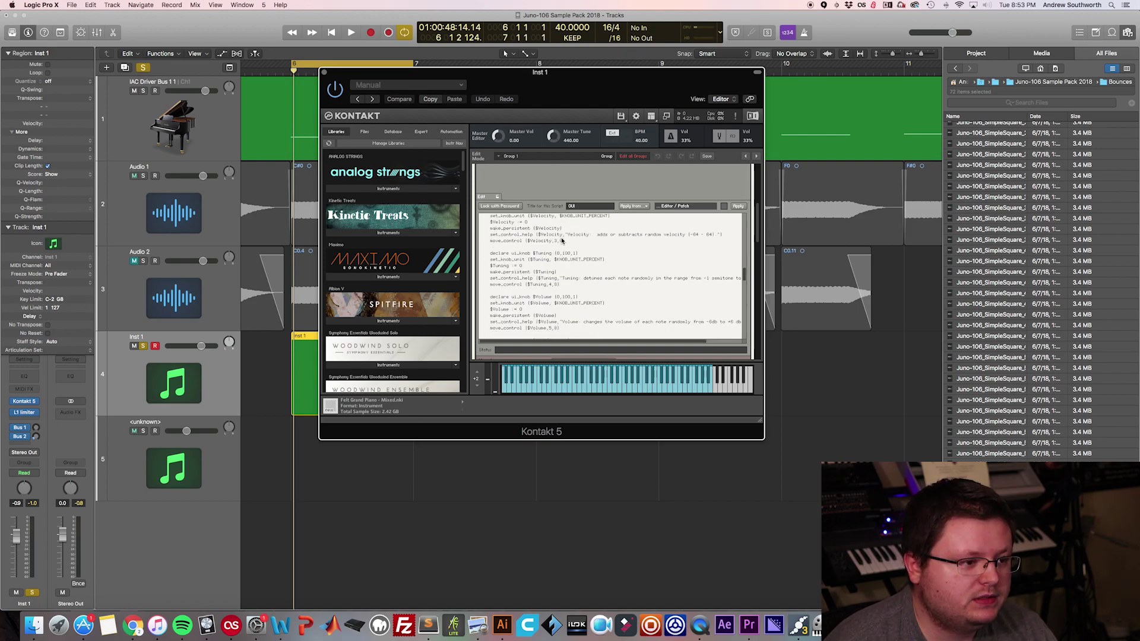
scroll(562, 240, down, 5)
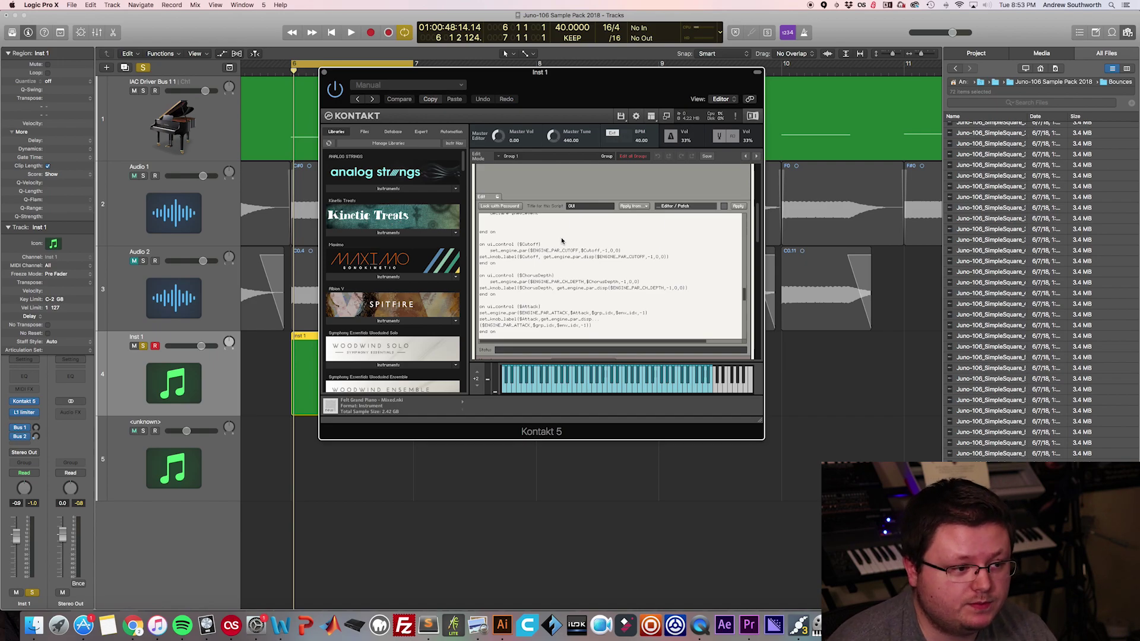
scroll(561, 241, down, 8)
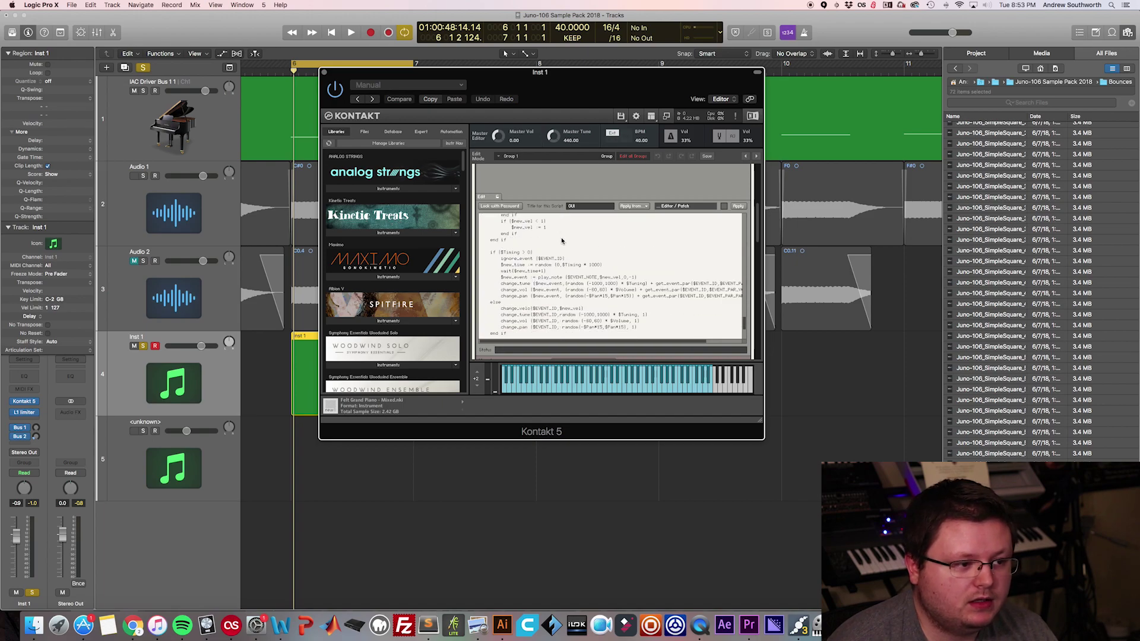
scroll(551, 256, up, 3)
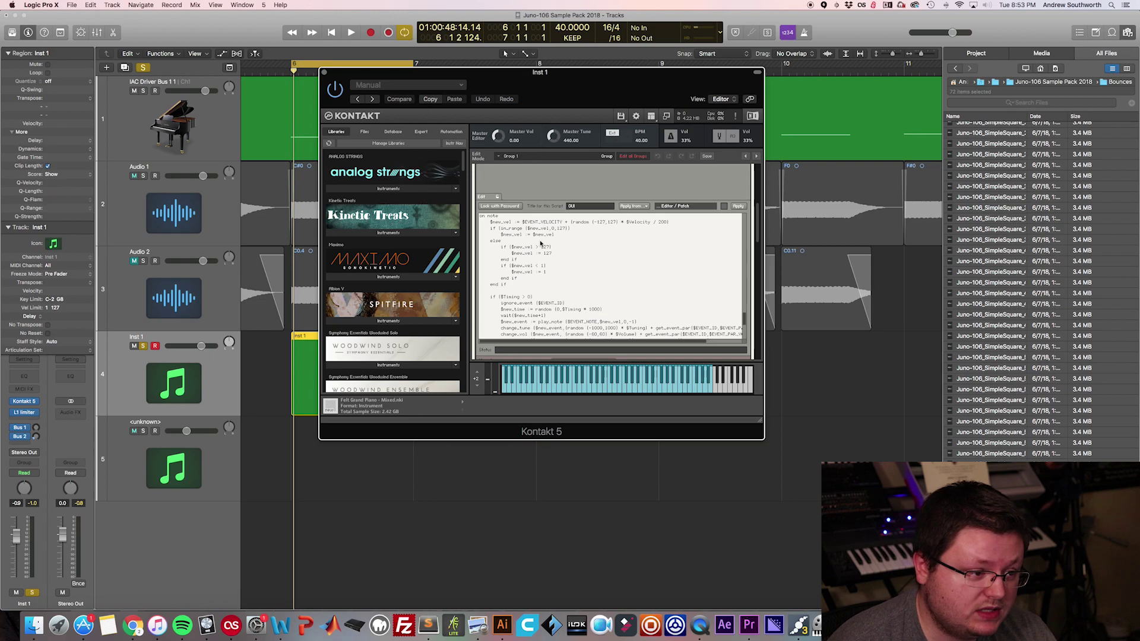
scroll(542, 242, down, 7)
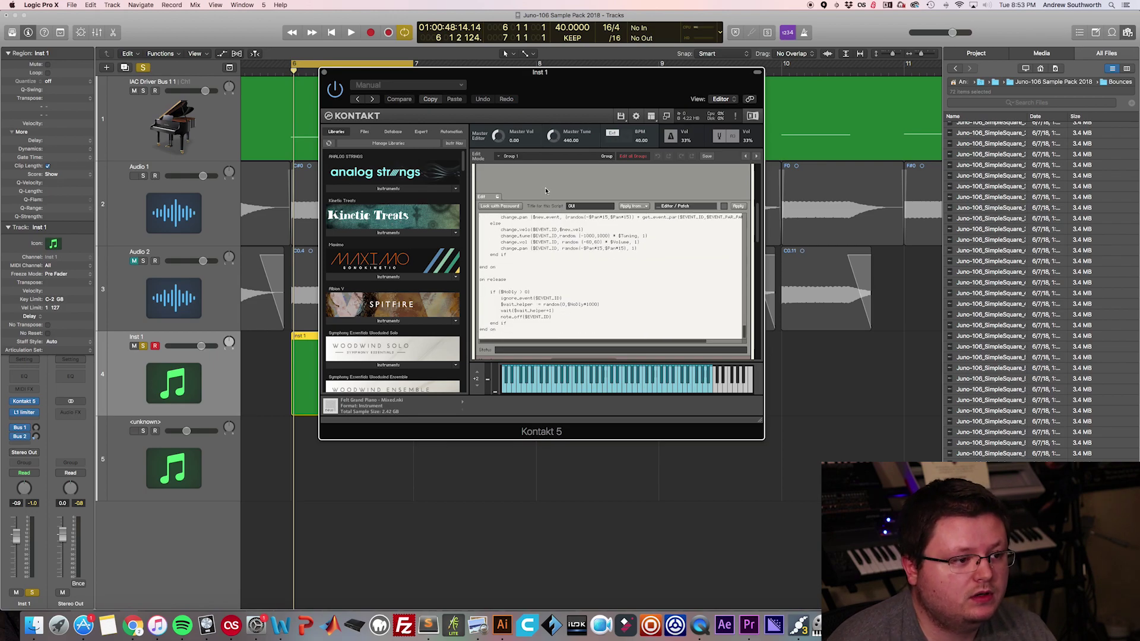
scroll(545, 187, up, 5)
click(483, 172)
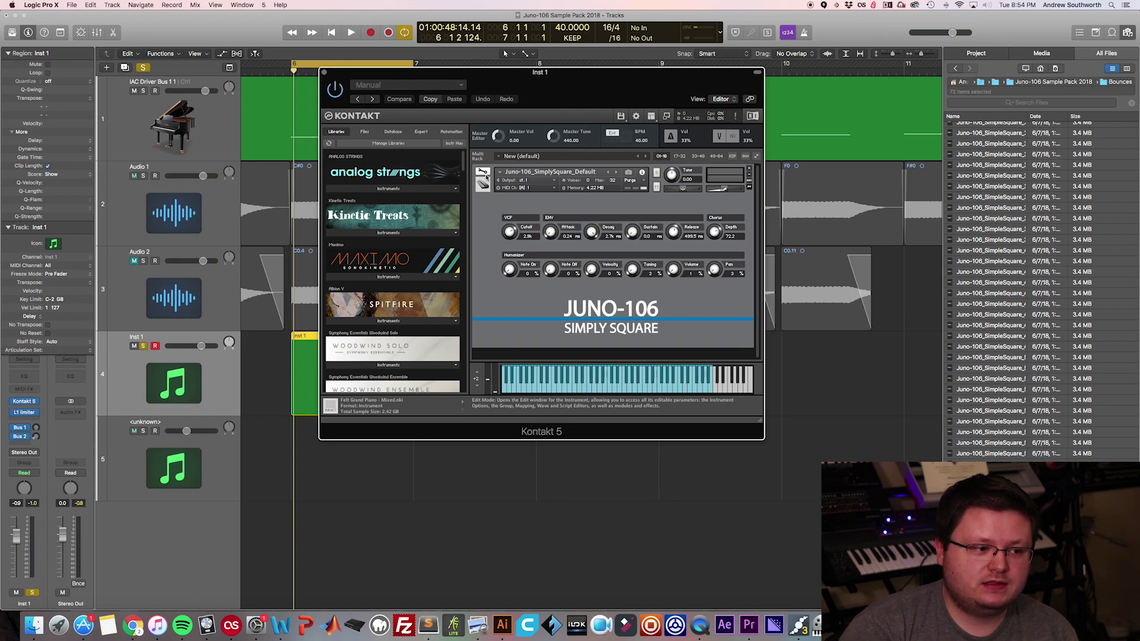
click(485, 174)
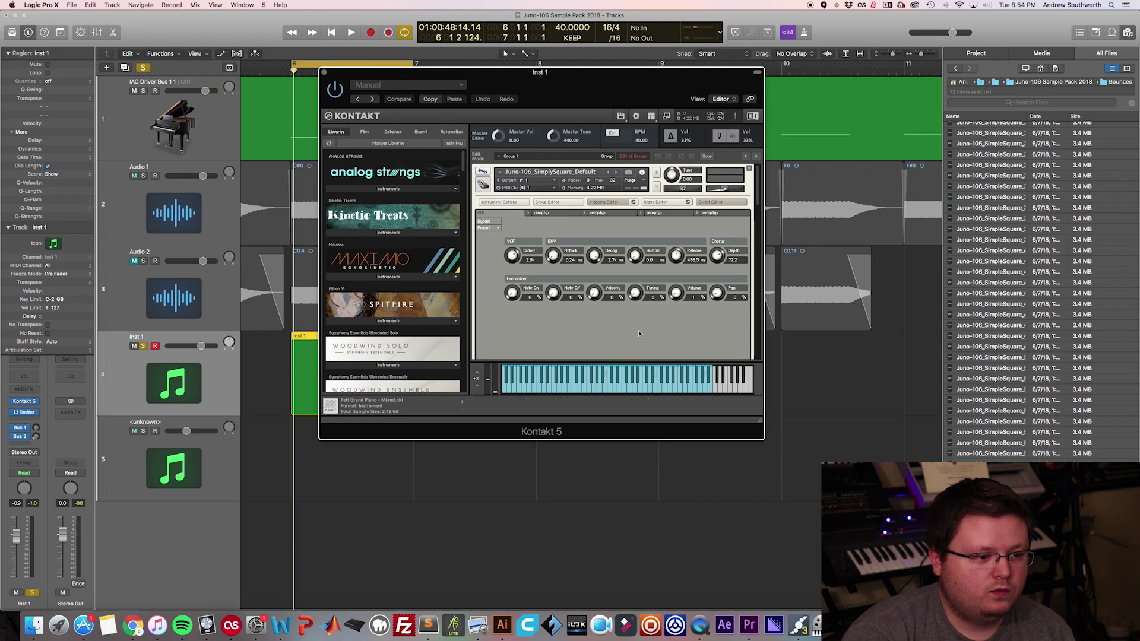
scroll(639, 334, down, 10)
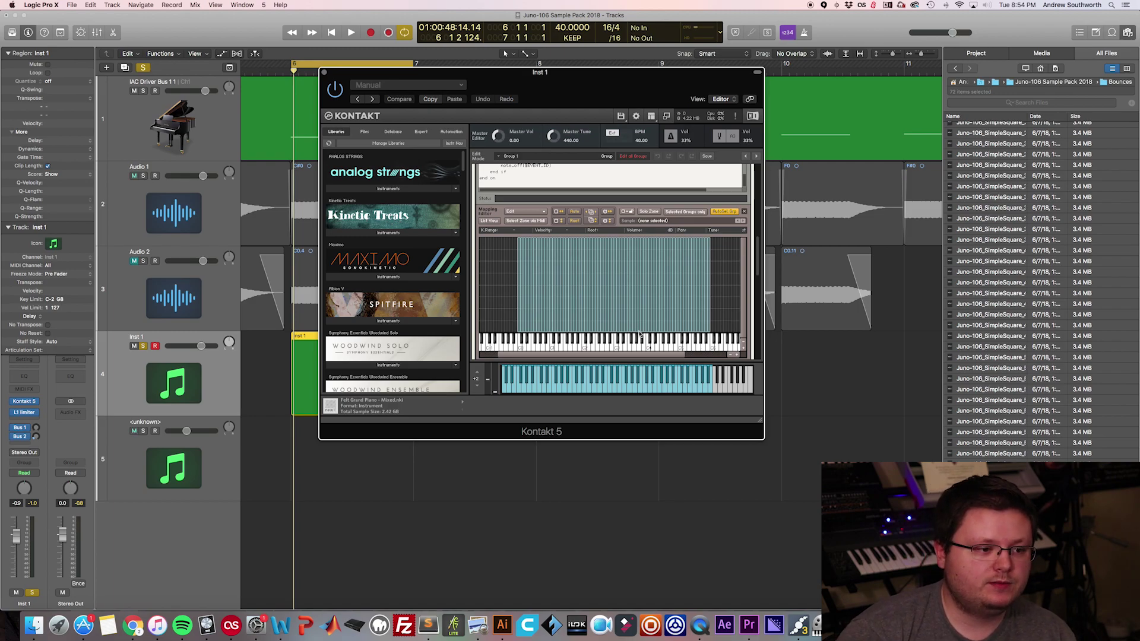
scroll(640, 335, down, 10)
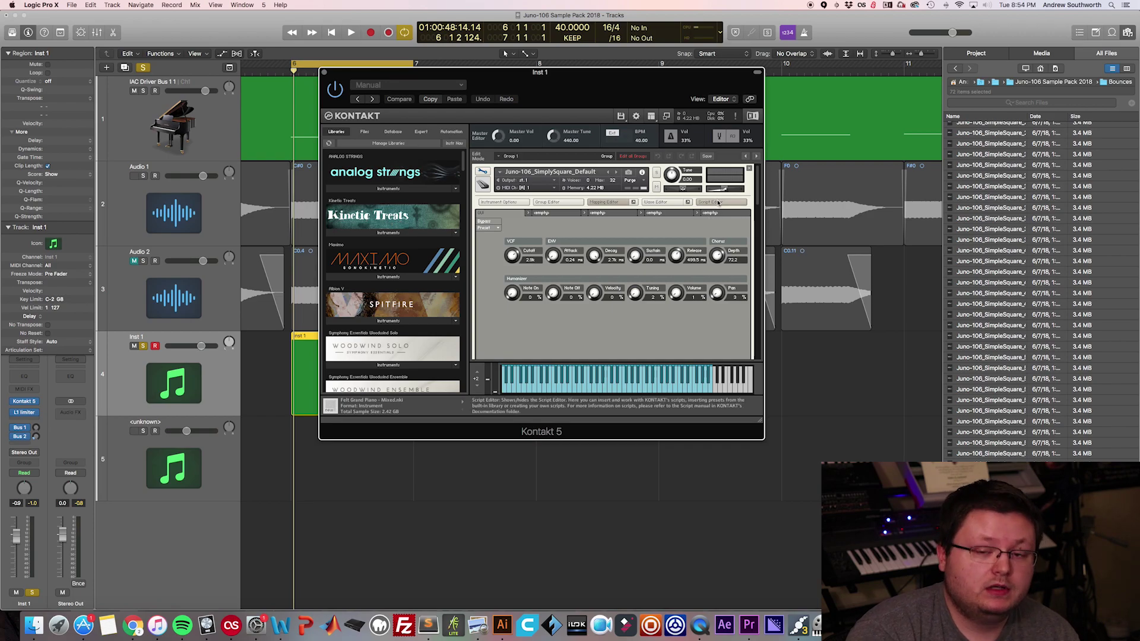
click(490, 176)
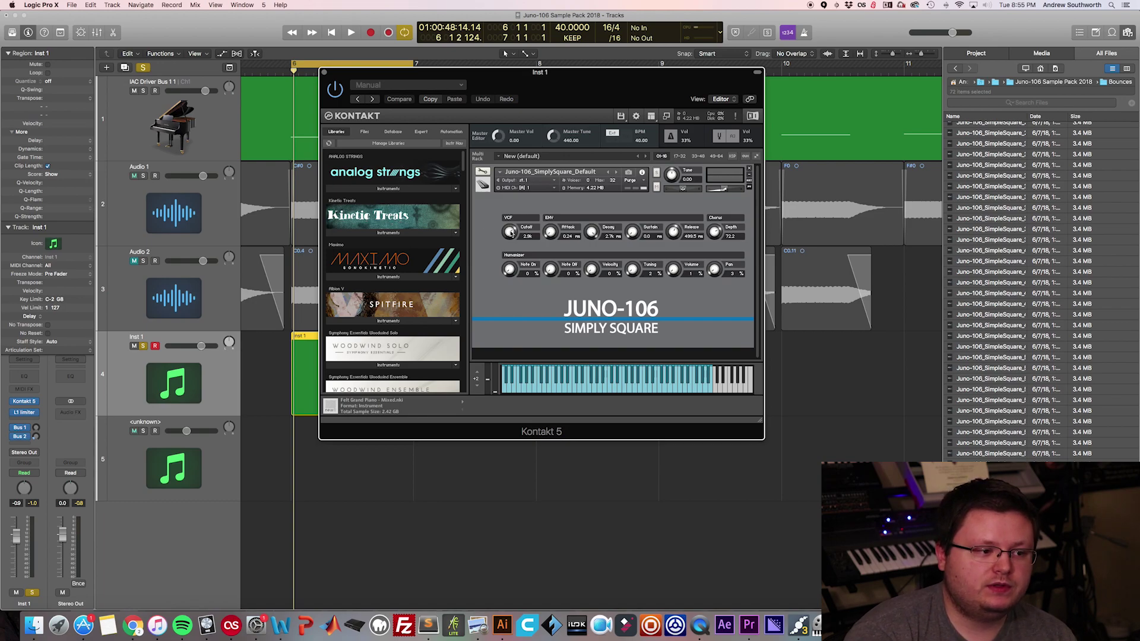
drag(510, 232, 551, 227)
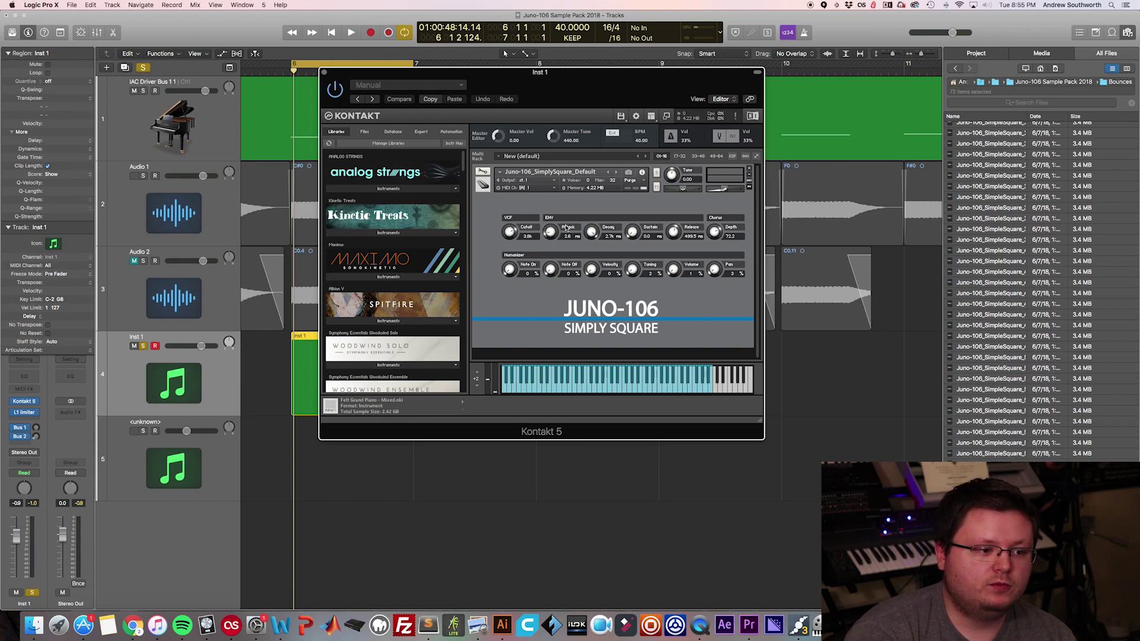
Raise the Chorus Depth knob from 72.2 to about 76.2, then return focus to Logic's tracks
drag(710, 237, 714, 231)
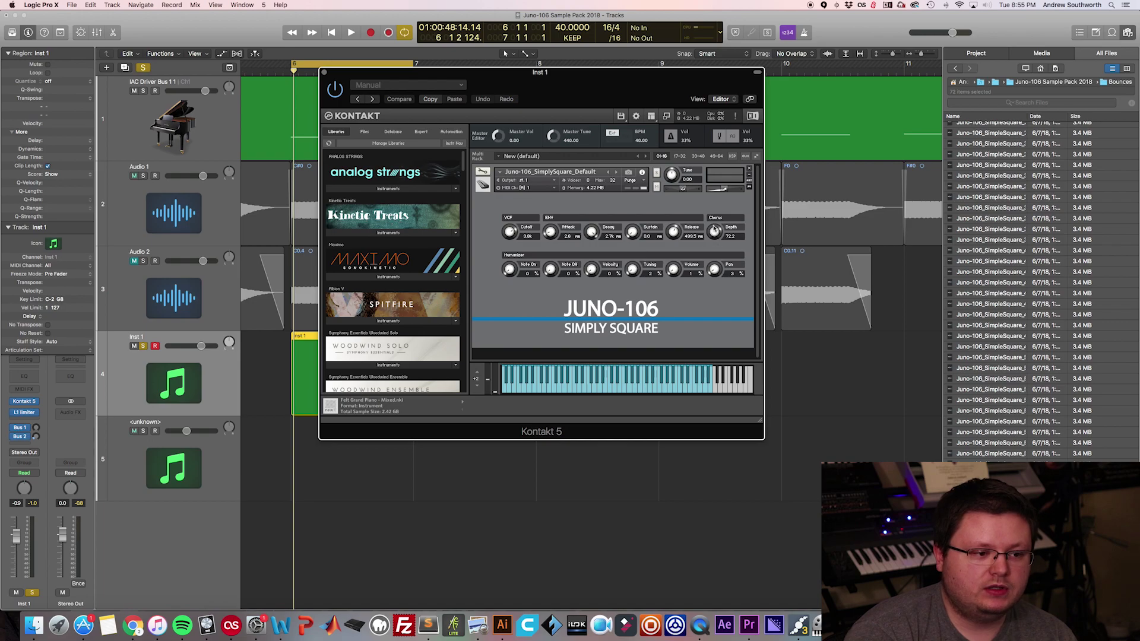
click(918, 449)
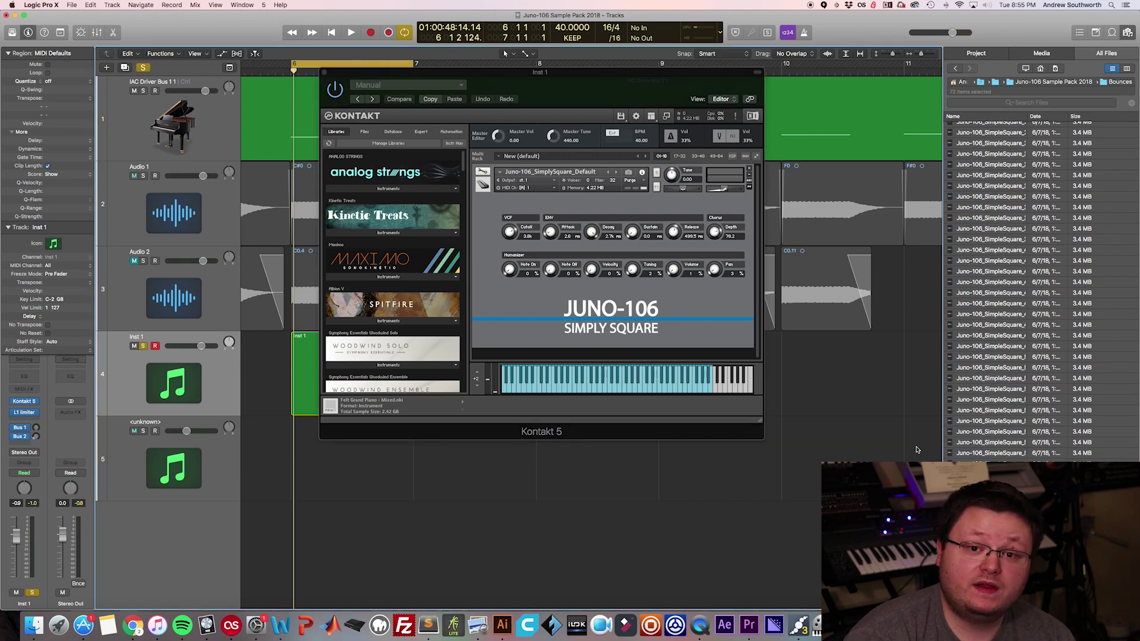